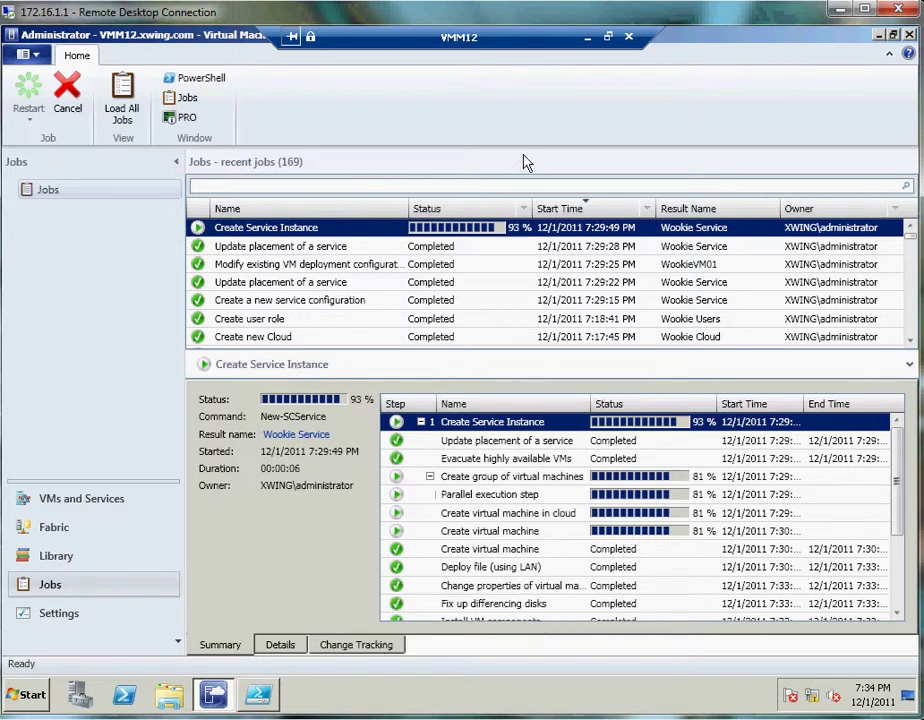
# - Minimize the VMM12 remote desktop session to get back to the host desktop
pyautogui.click(587, 41)
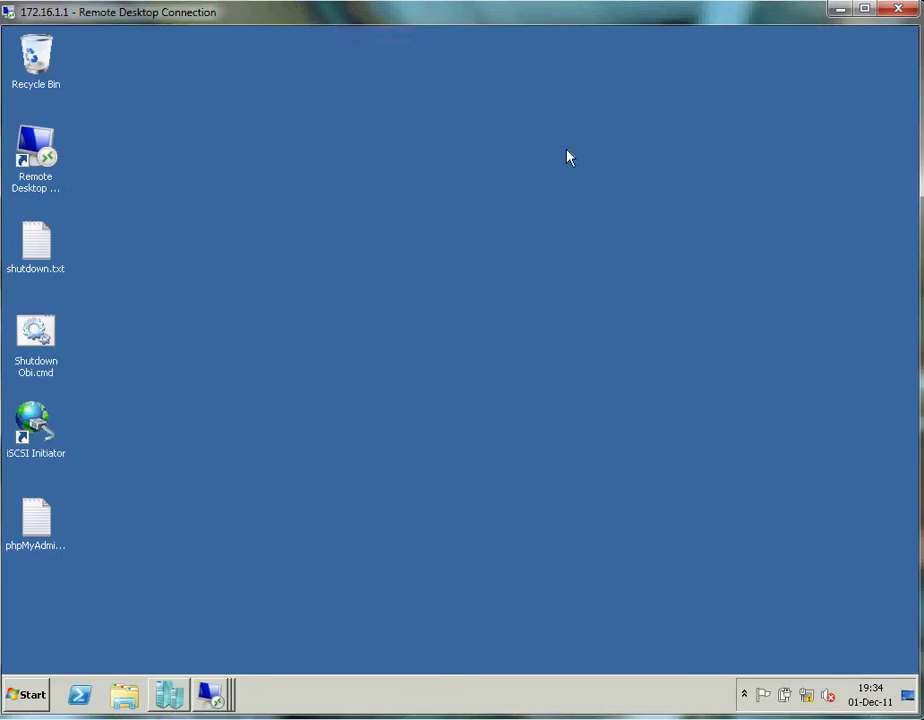
# - Check WookieVM01's console on host OBI, still at 'Setup is starting services', then list remote sessions
pyautogui.click(169, 695)
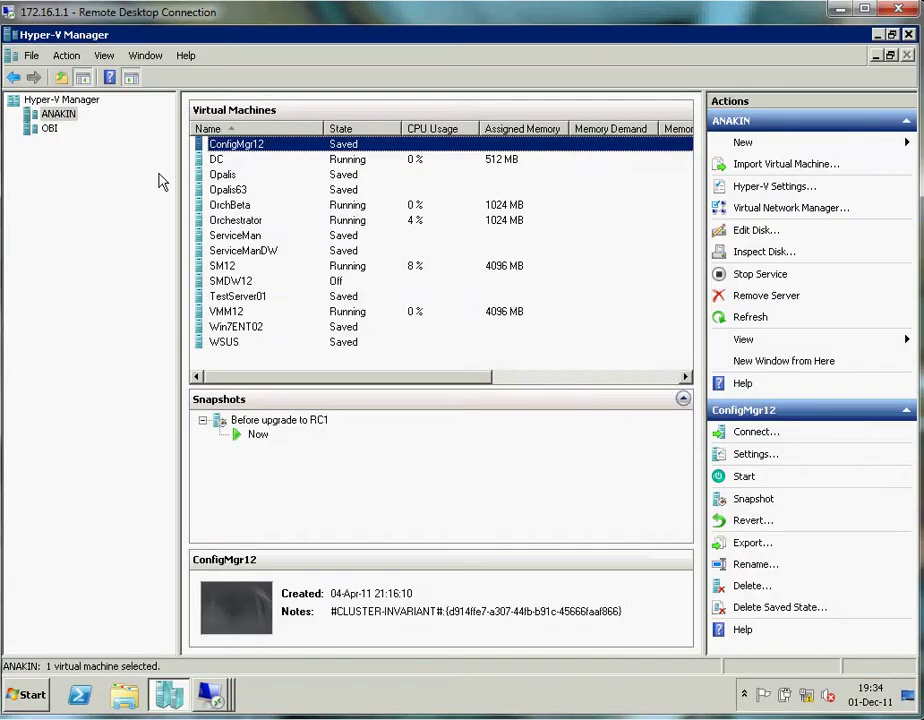
pyautogui.click(47, 130)
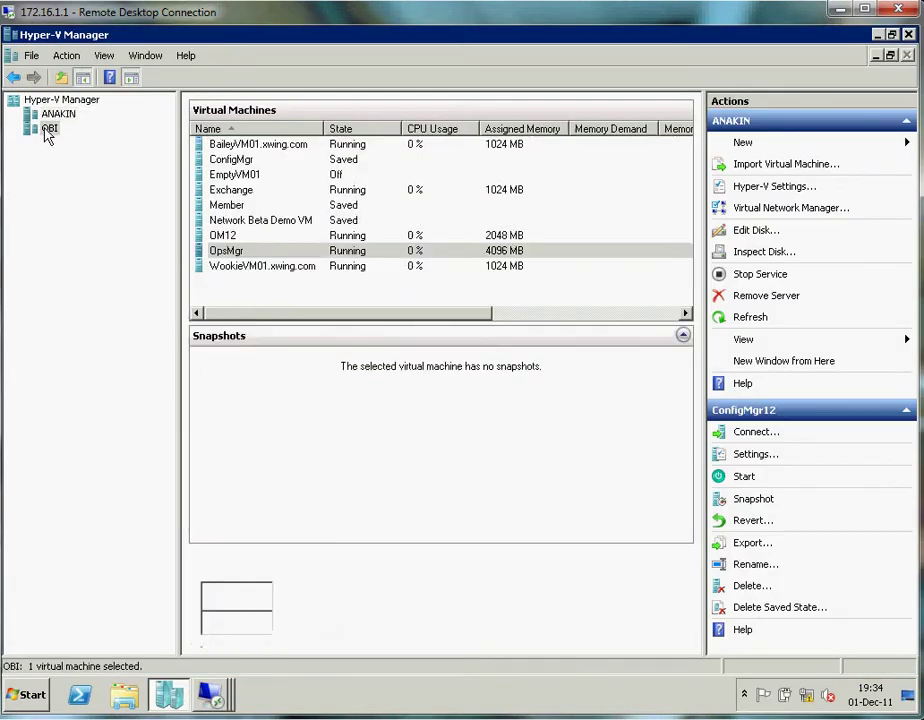
pyautogui.click(259, 270)
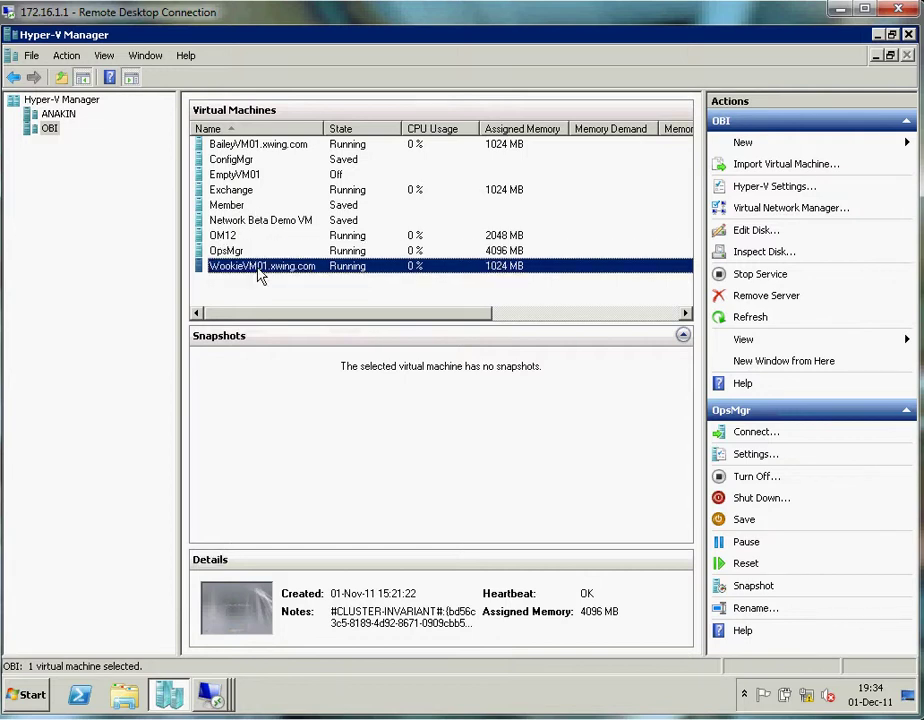
pyautogui.rightClick(259, 276)
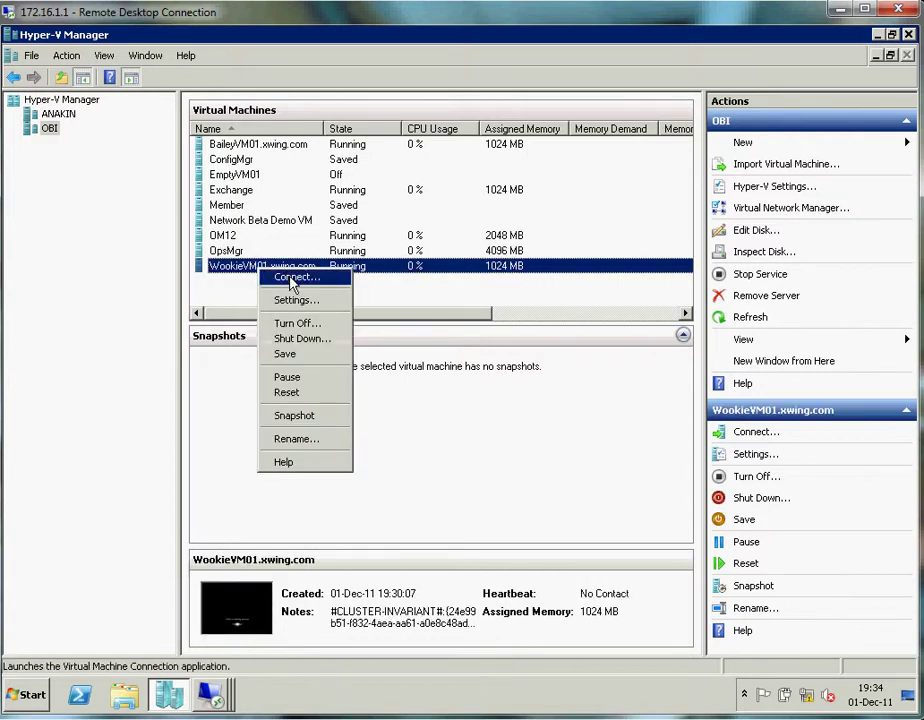
pyautogui.click(293, 280)
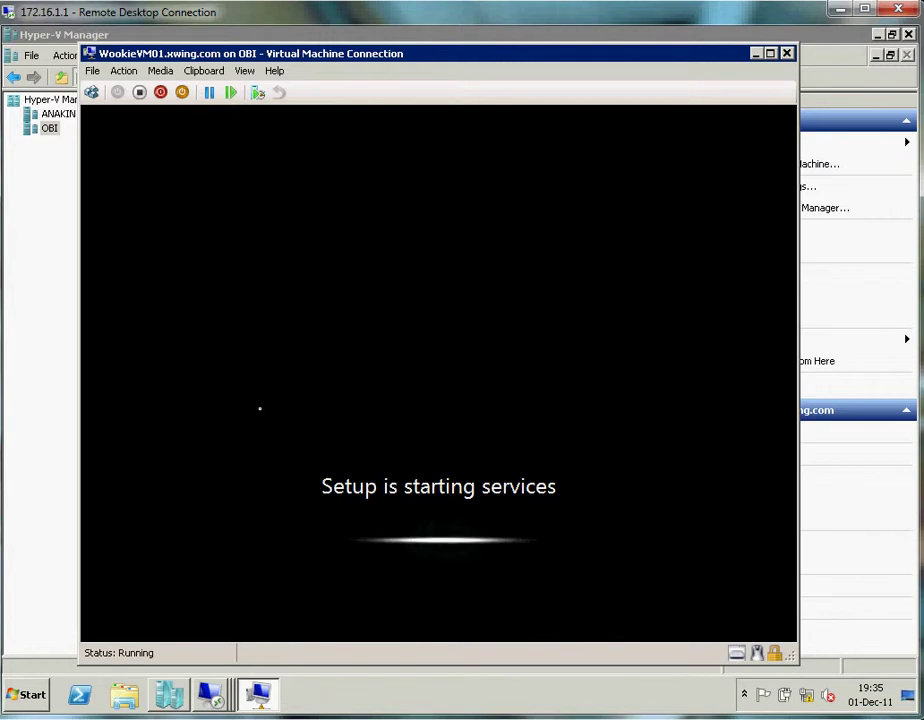
pyautogui.click(756, 54)
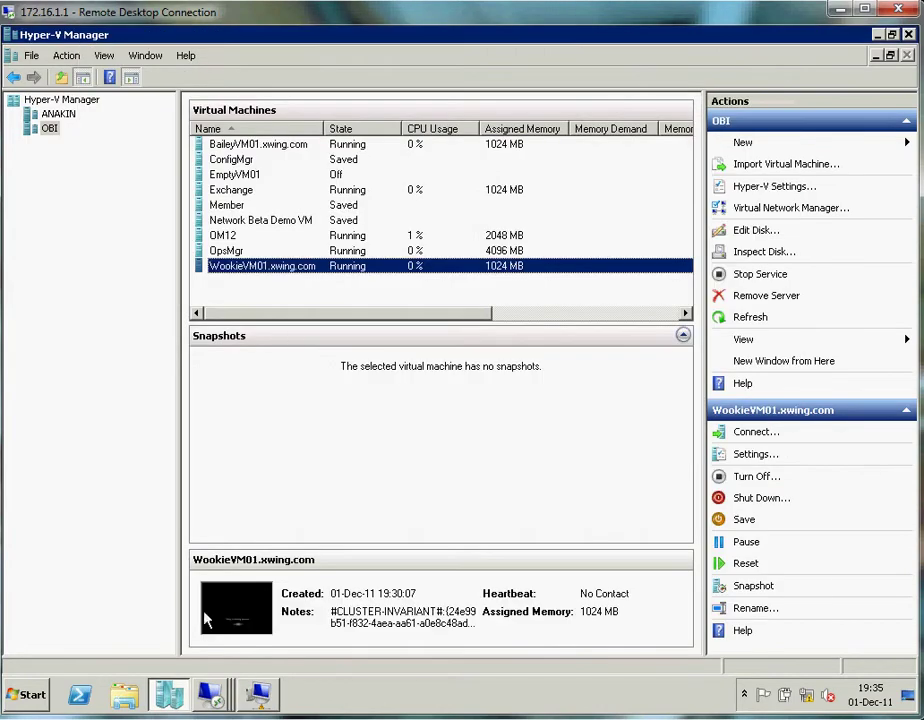
pyautogui.click(210, 694)
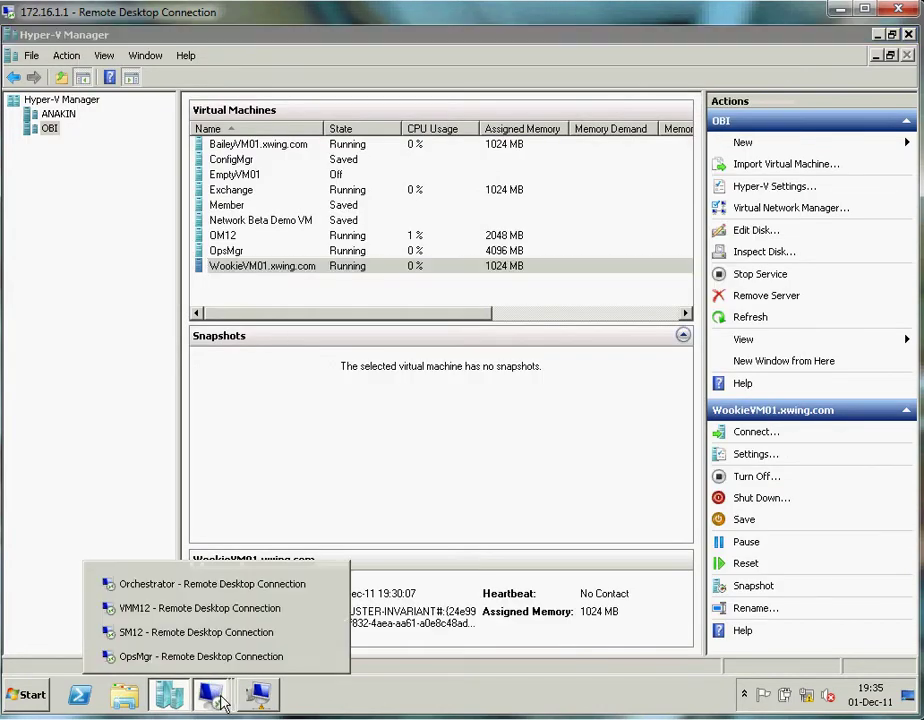
# - Confirm in VMM12's Services list that Wookie Service is Running, then minimize the session
pyautogui.click(200, 608)
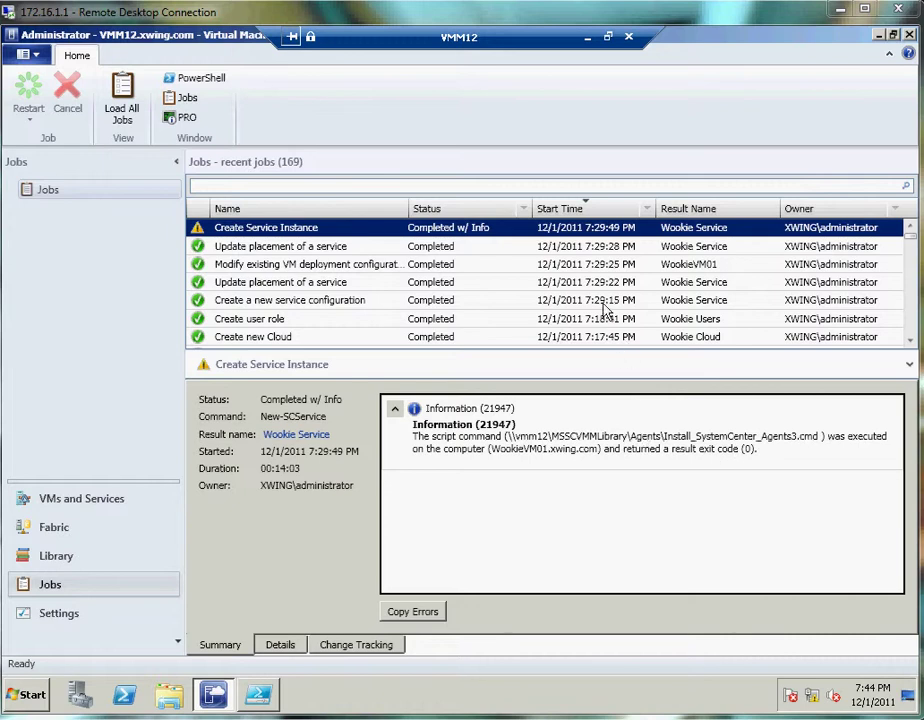
pyautogui.click(104, 503)
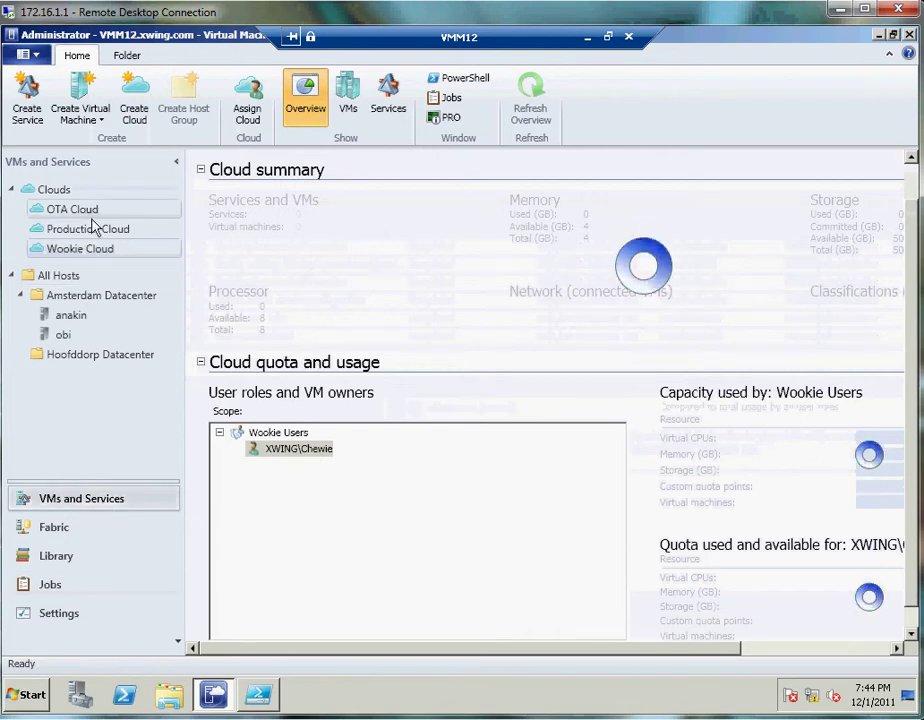
pyautogui.click(388, 100)
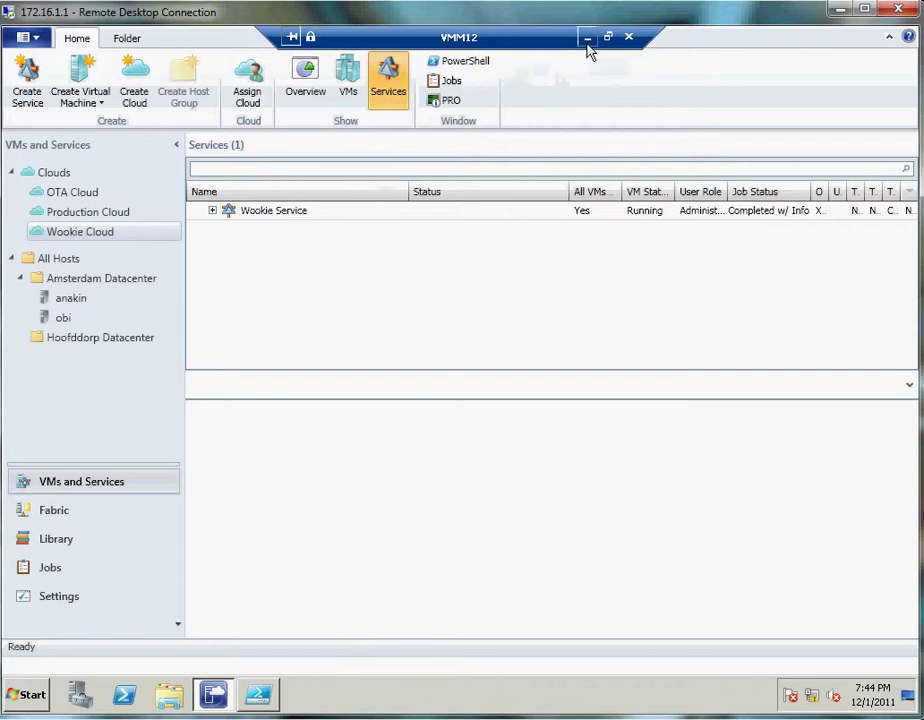
pyautogui.click(588, 38)
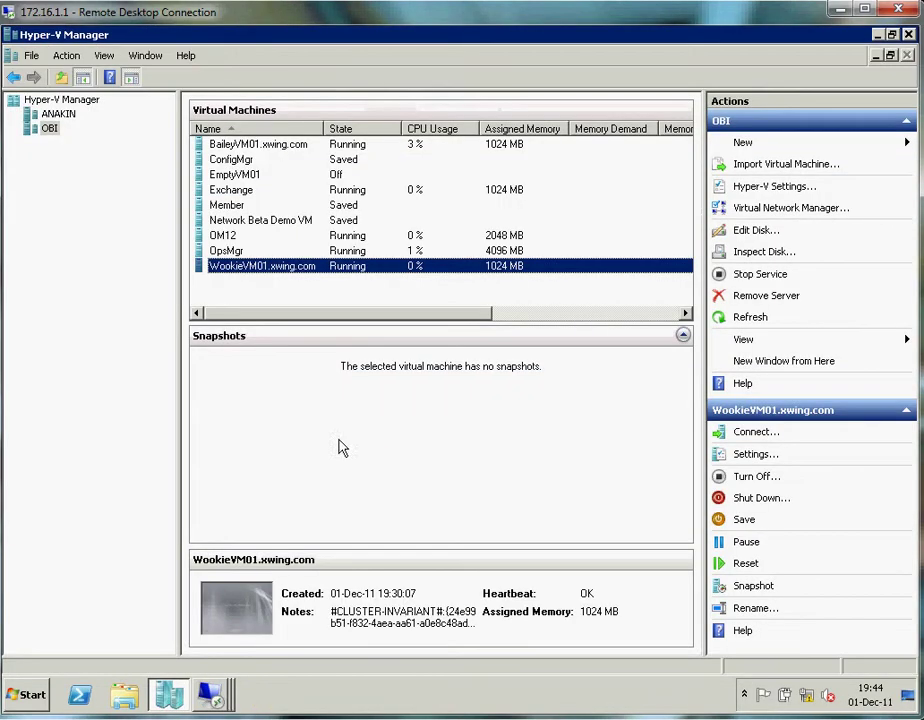
# - Connect to WookieVM01 in full screen and log on with the domain administrator's password
pyautogui.rightClick(270, 272)
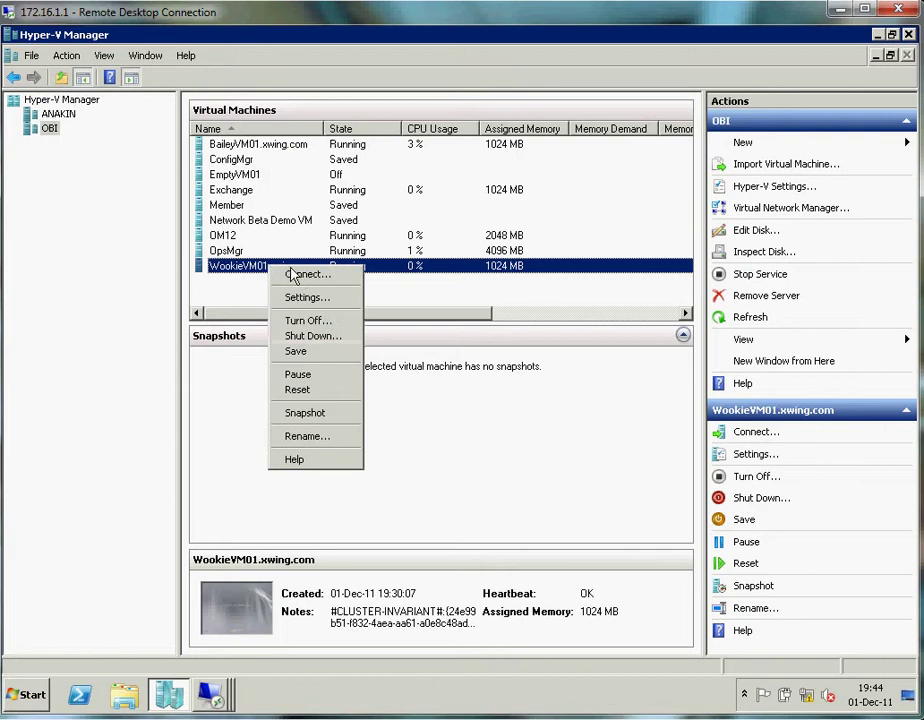
pyautogui.click(292, 275)
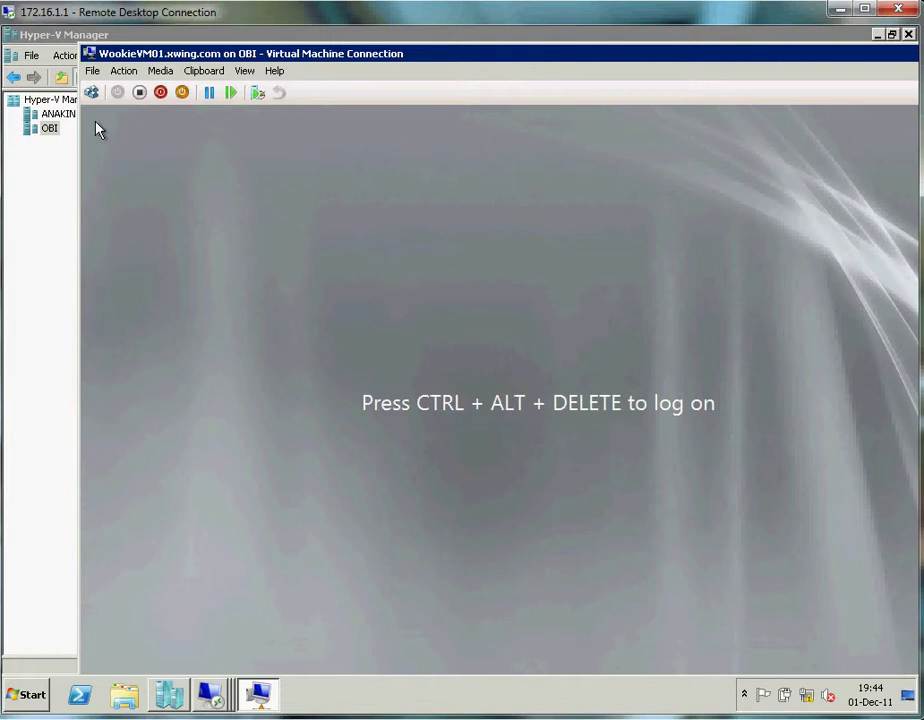
pyautogui.click(91, 95)
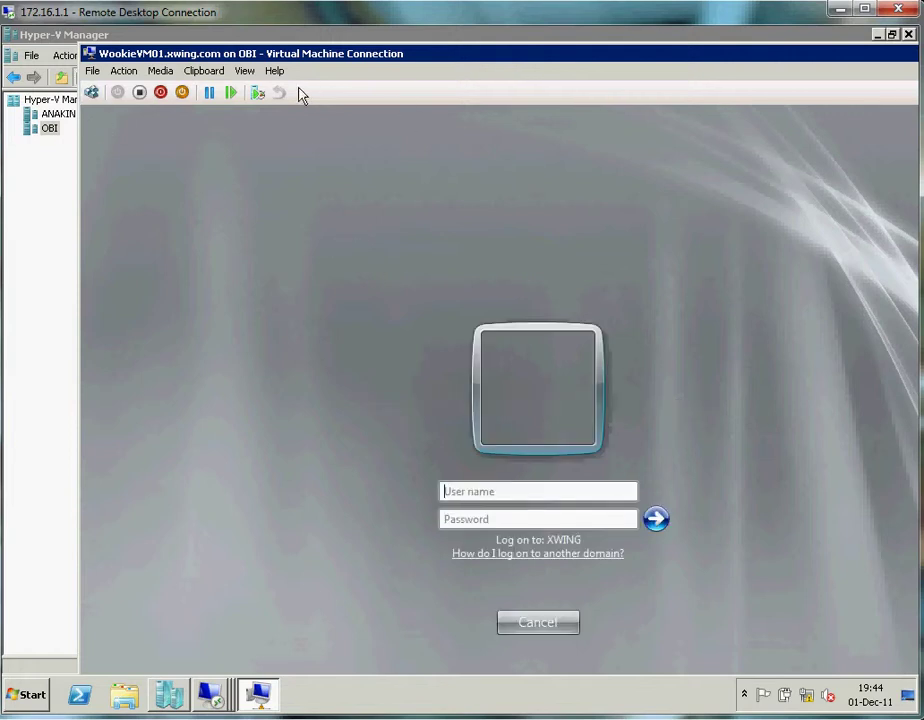
pyautogui.click(244, 71)
pyautogui.click(262, 88)
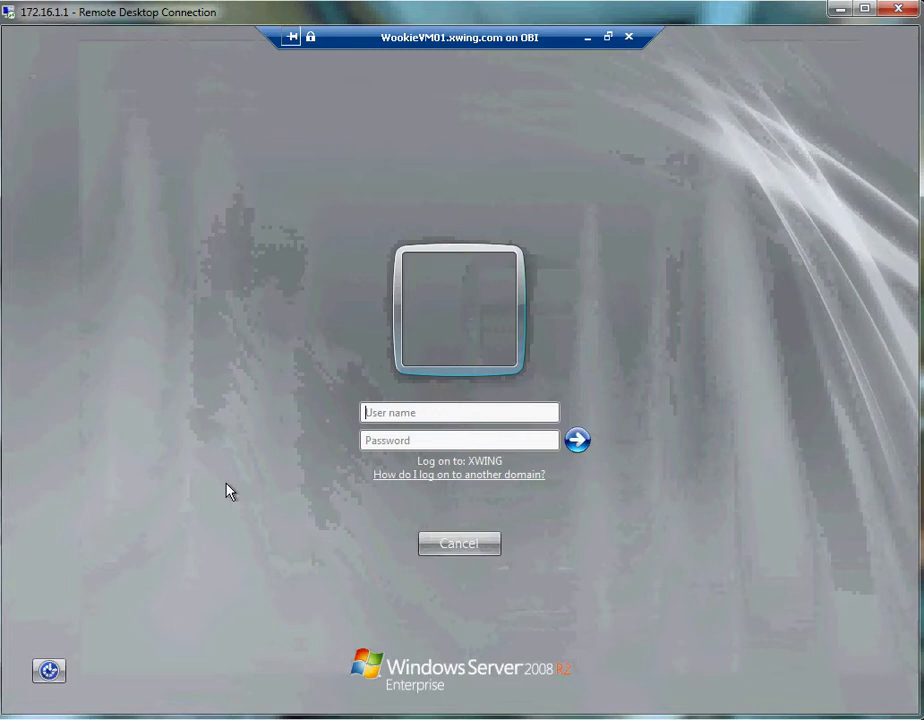
pyautogui.write('xwing\\admin')
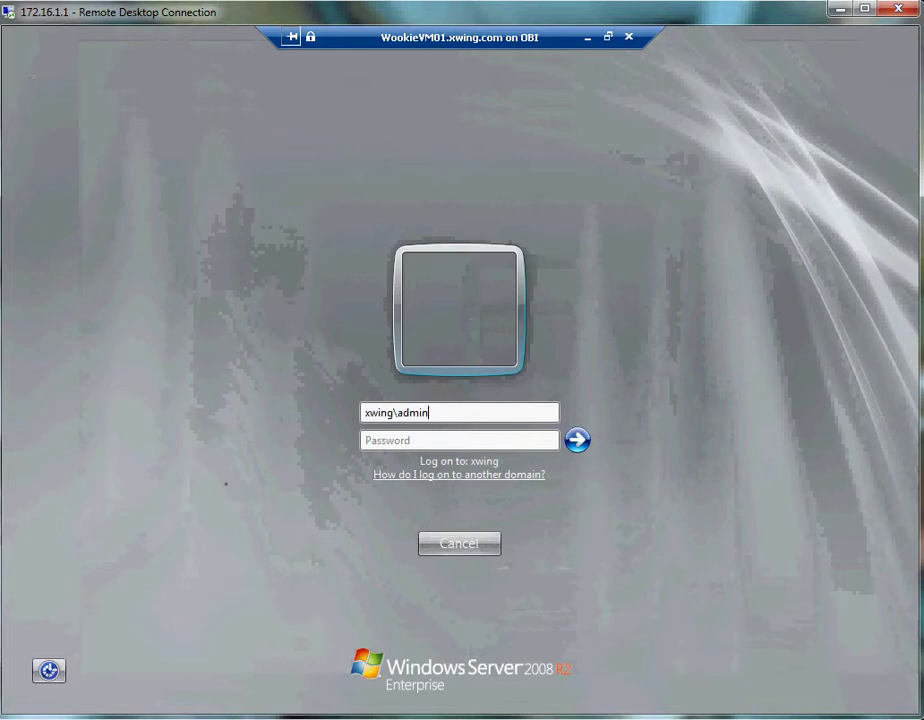
pyautogui.write('pass')
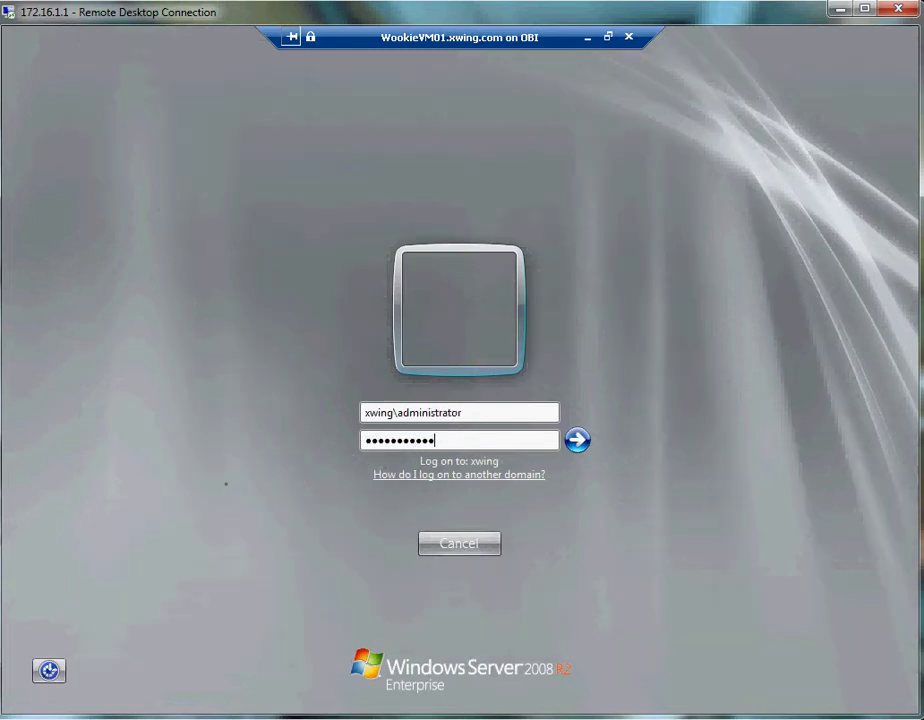
pyautogui.press('Return')
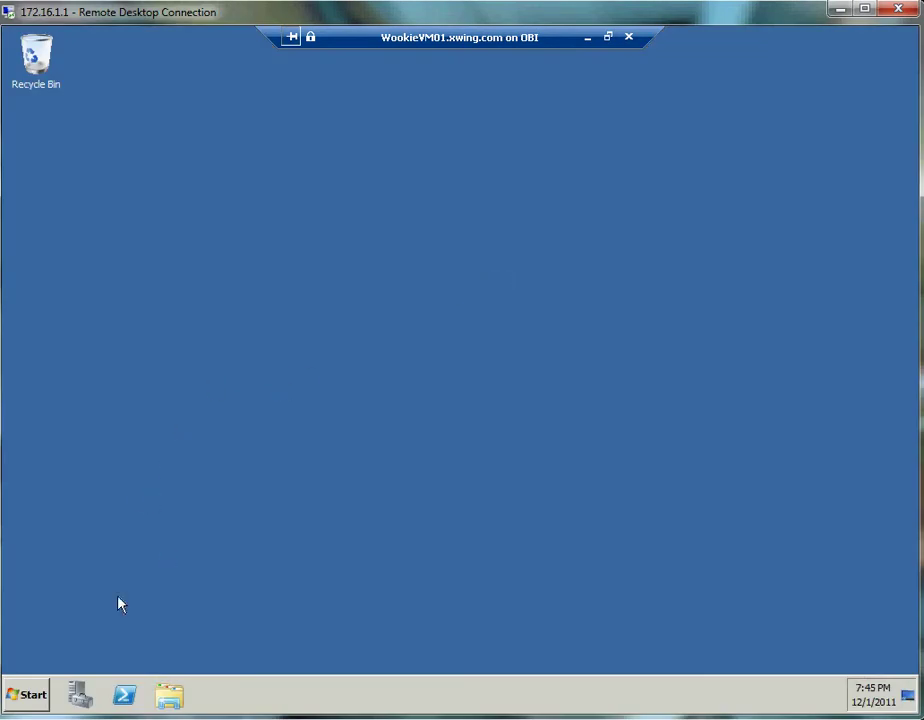
# - View WookieVM01's computer system properties from the Start menu, then close them
pyautogui.click(26, 700)
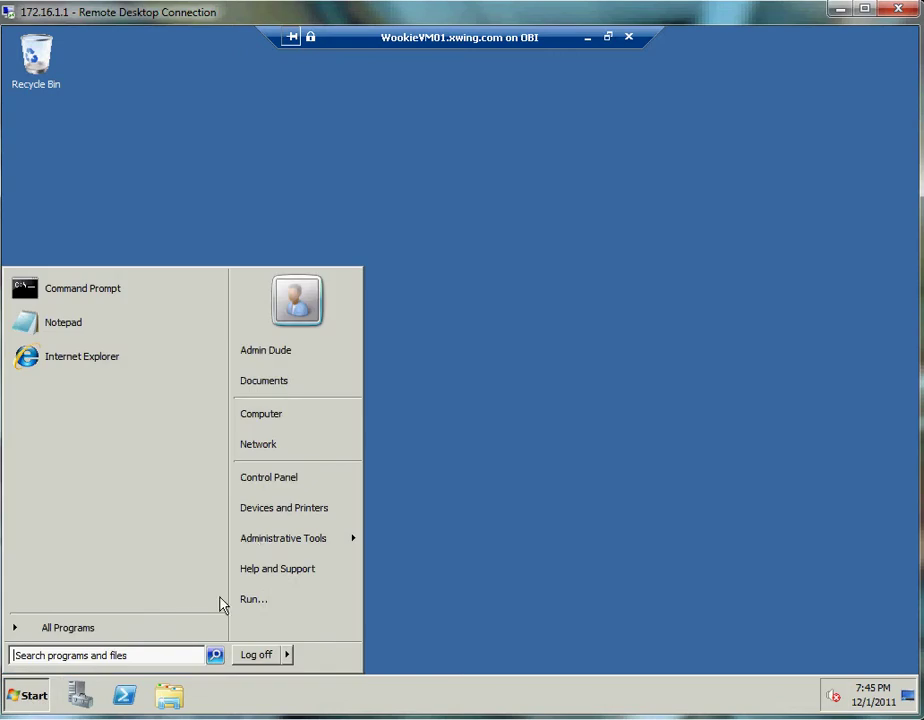
pyautogui.rightClick(276, 415)
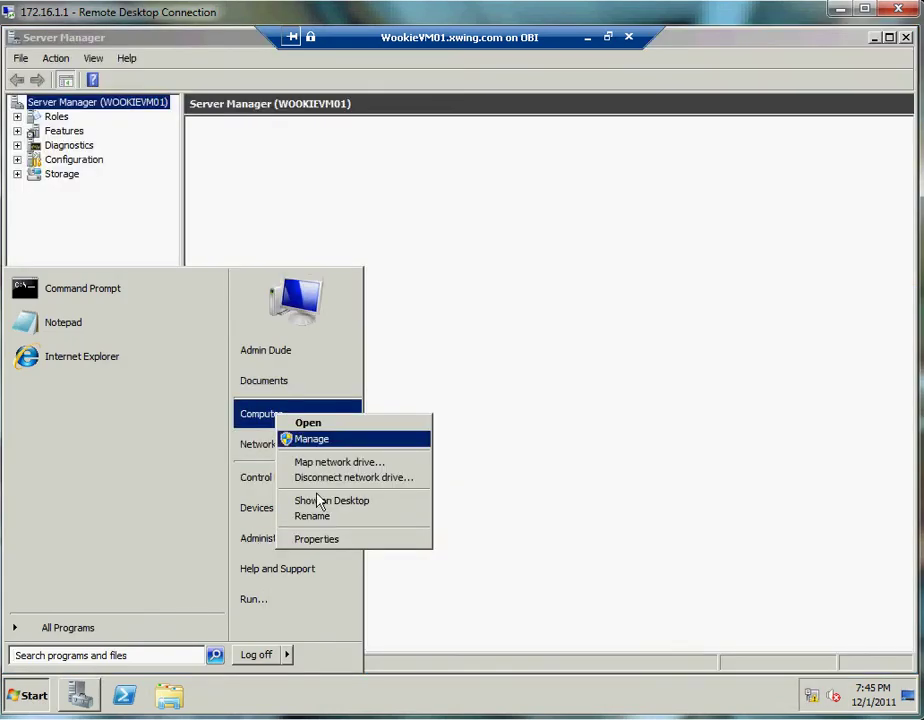
pyautogui.click(324, 541)
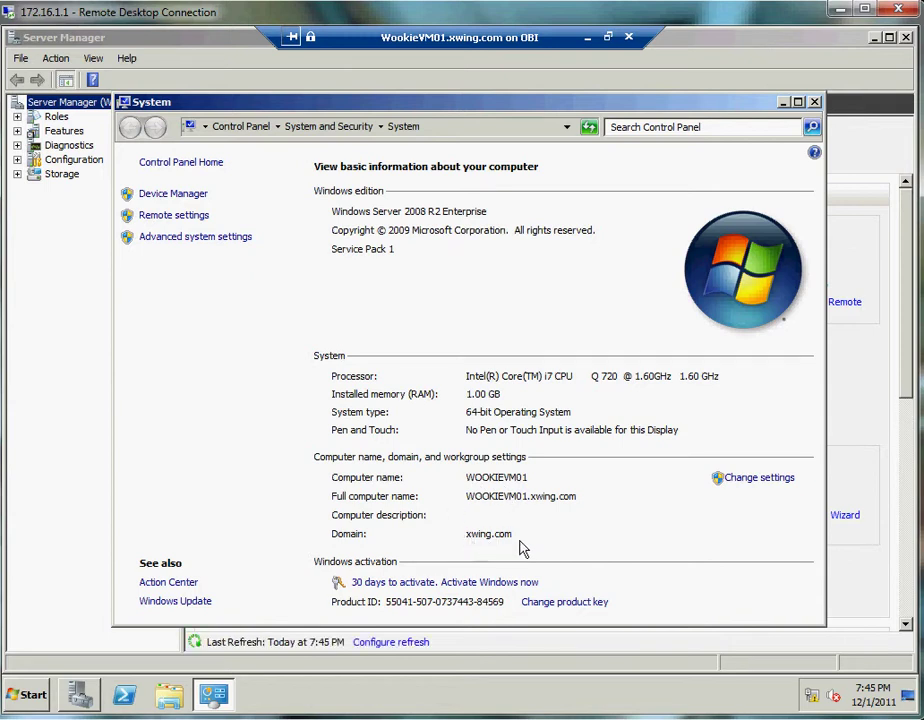
pyautogui.click(815, 103)
# - Stop Server Manager showing at logon, confirm IE ESC is Off, and close Server Manager
pyautogui.click(228, 419)
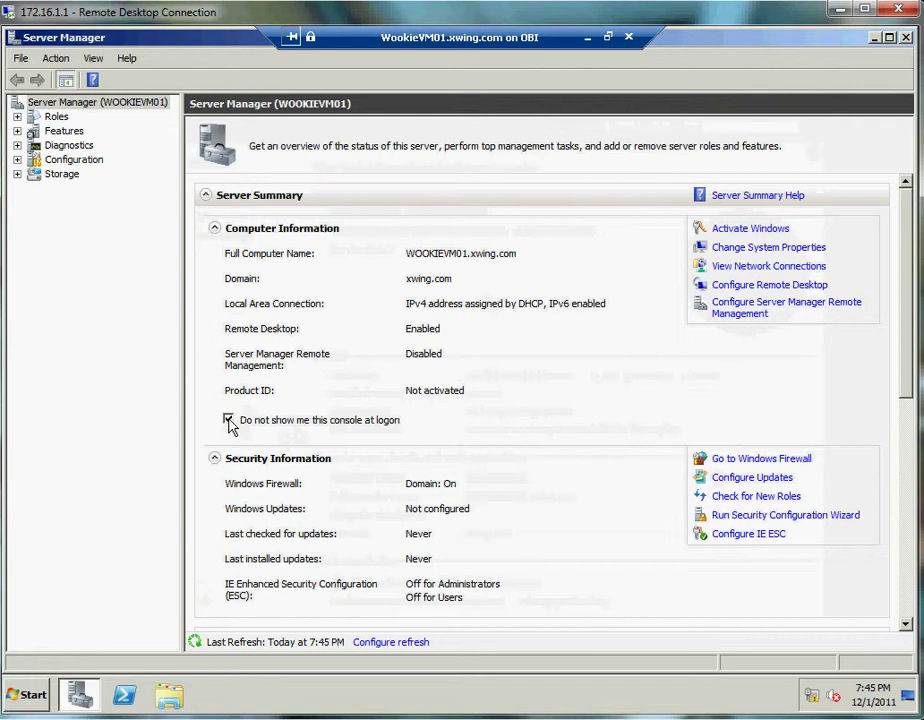
pyautogui.click(725, 535)
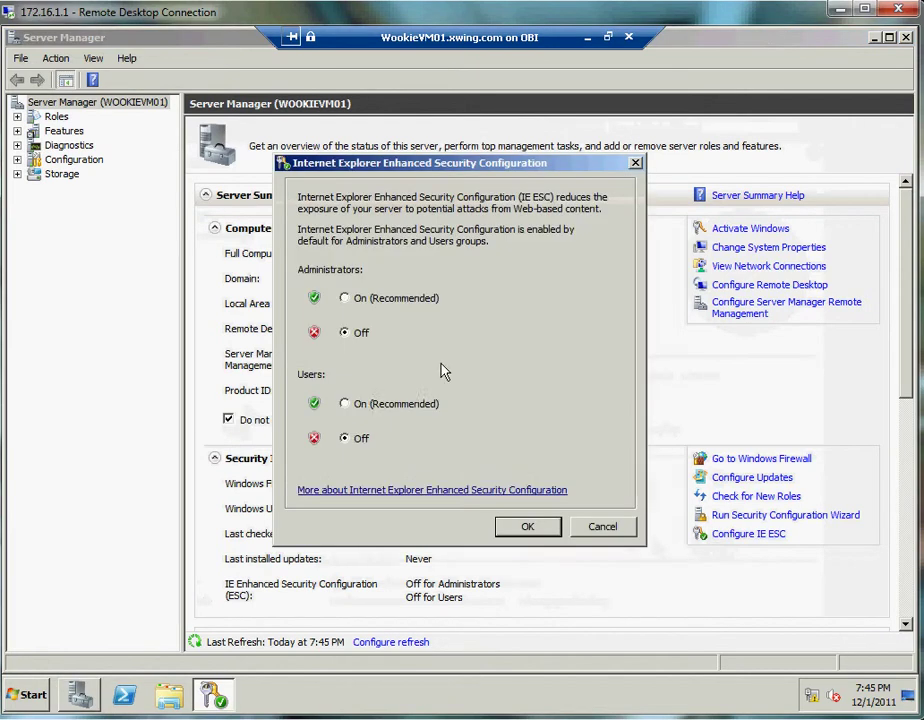
pyautogui.click(553, 523)
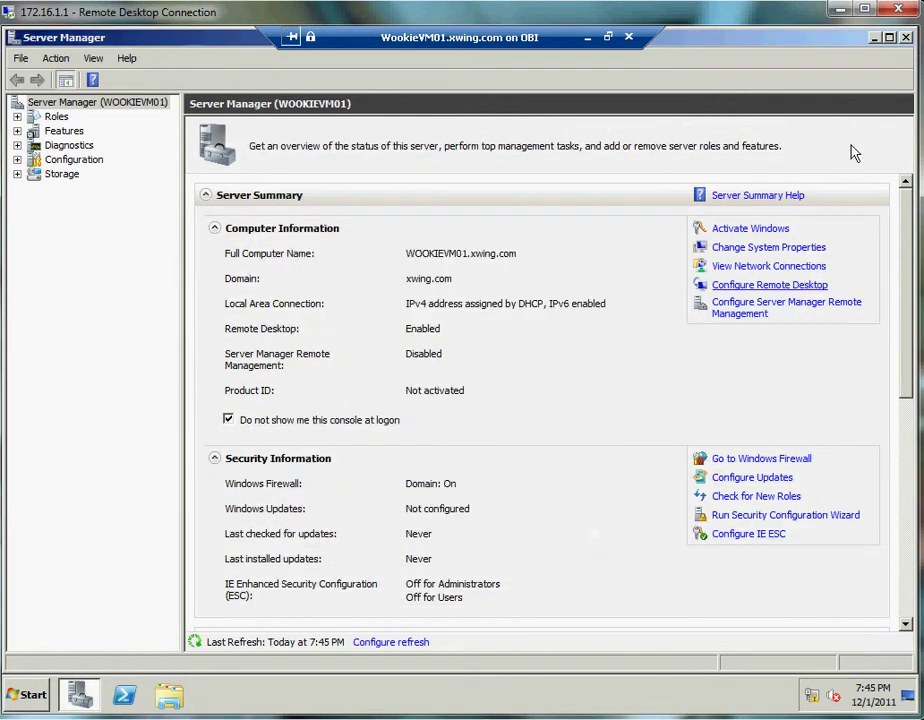
pyautogui.click(905, 37)
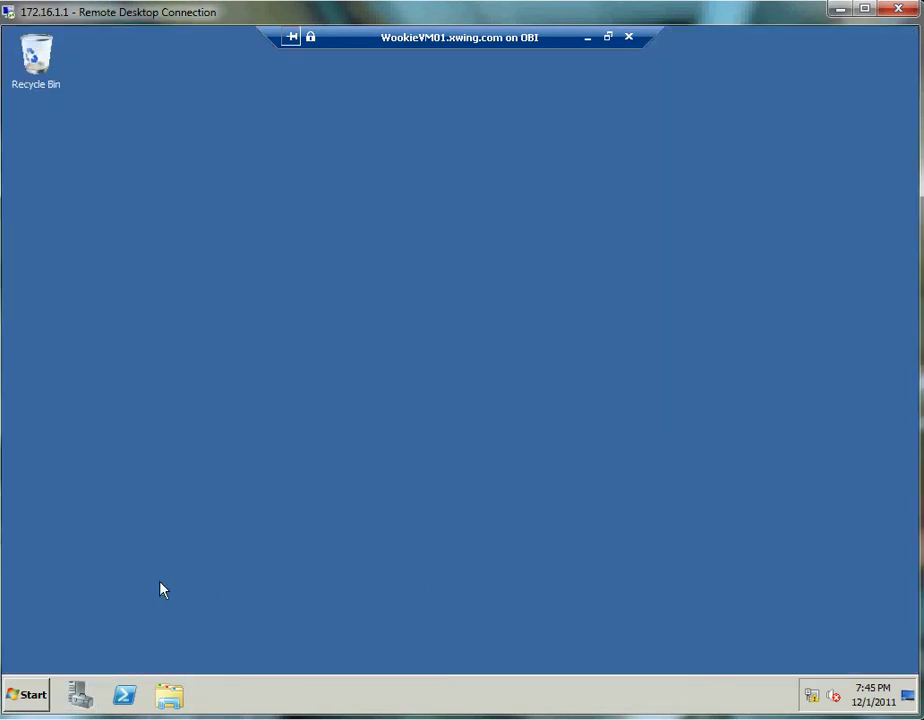
# - Review installed programs via appwiz, including the System Center Operations Manager 2007 R2 Agent
pyautogui.click(20, 692)
pyautogui.click(270, 601)
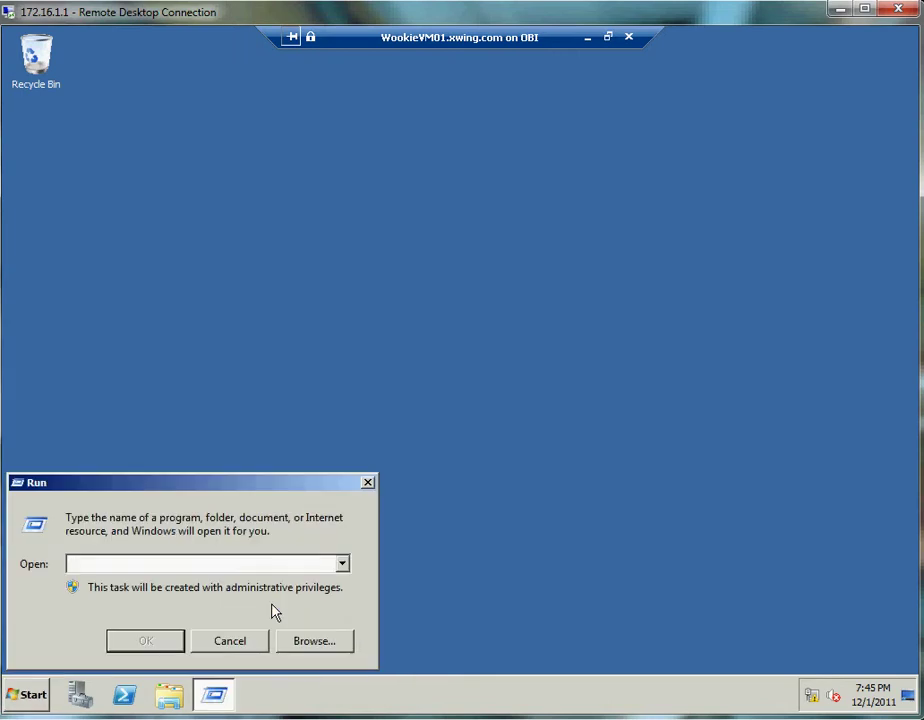
pyautogui.write('appwiz.cpl')
pyautogui.press('Return')
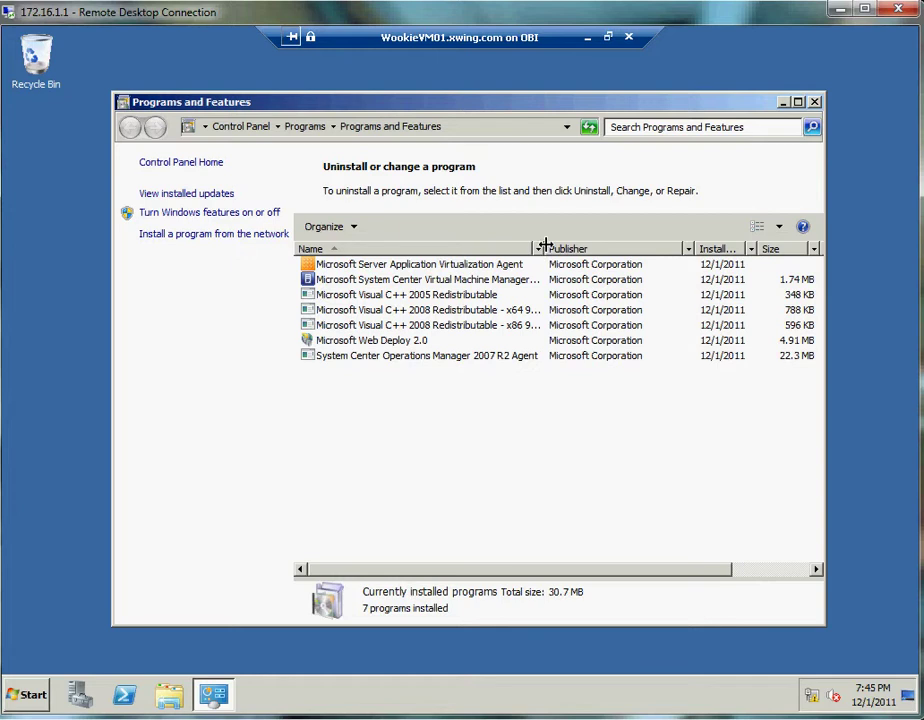
pyautogui.moveTo(542, 247); pyautogui.dragTo(610, 252)
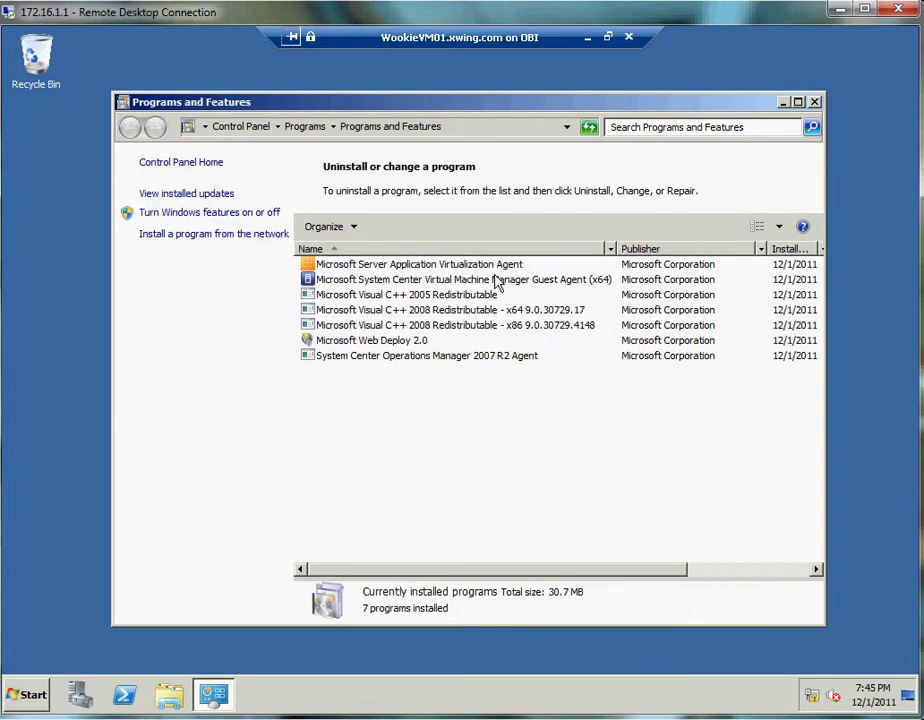
pyautogui.click(440, 356)
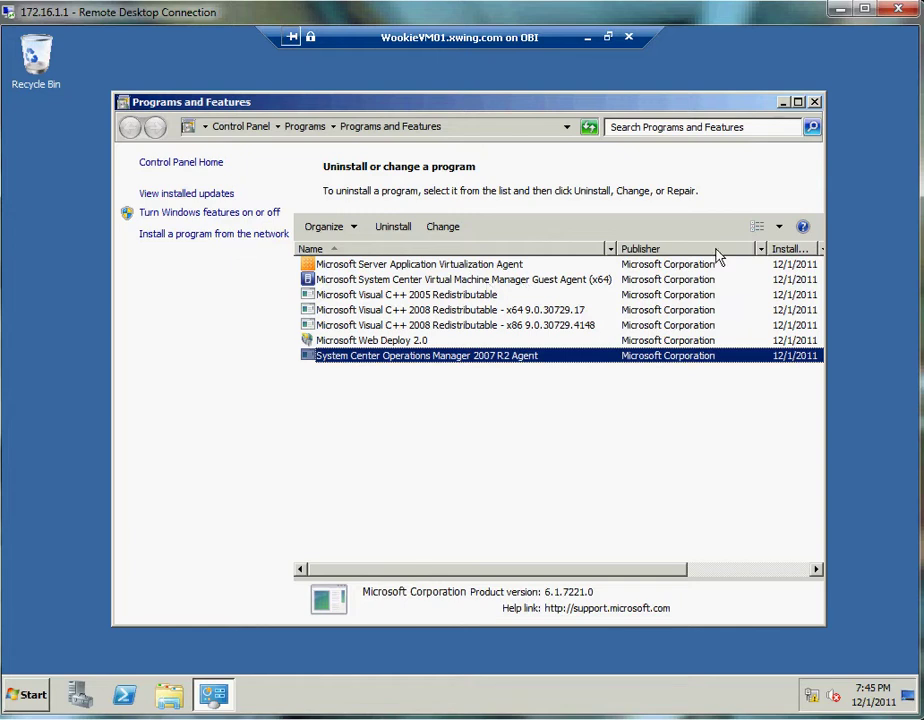
pyautogui.click(815, 102)
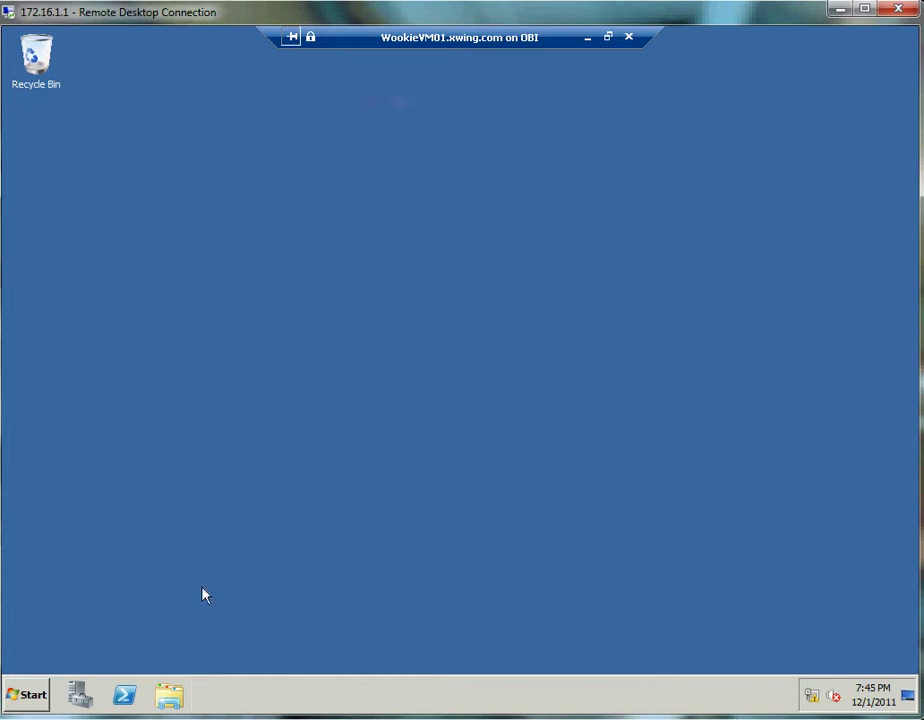
# - Check that Local Disk (Q:) is empty, then minimize the VM session
pyautogui.click(169, 694)
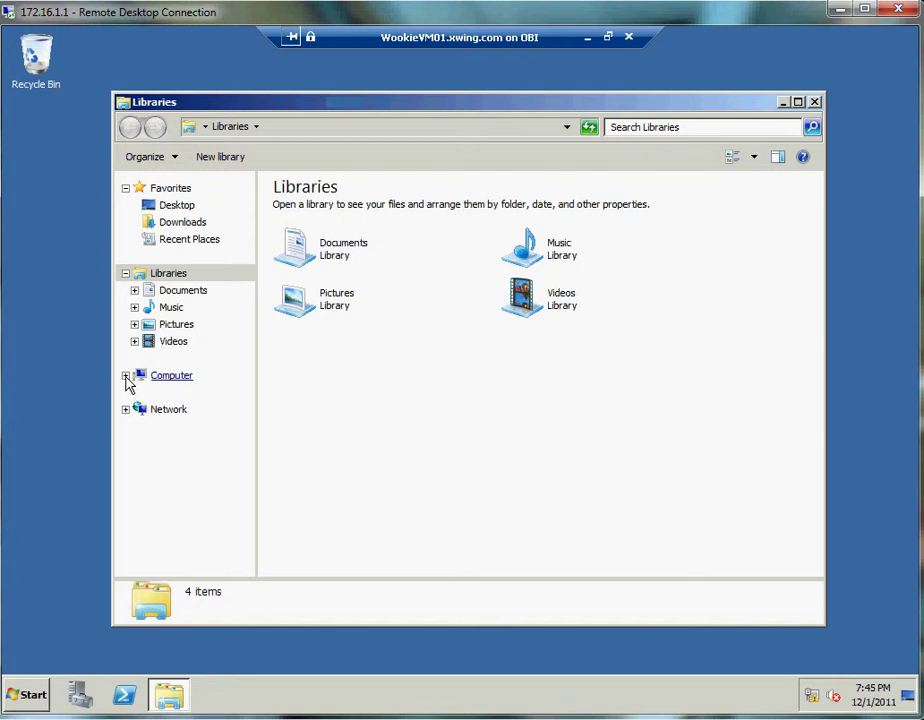
pyautogui.click(125, 375)
pyautogui.click(183, 410)
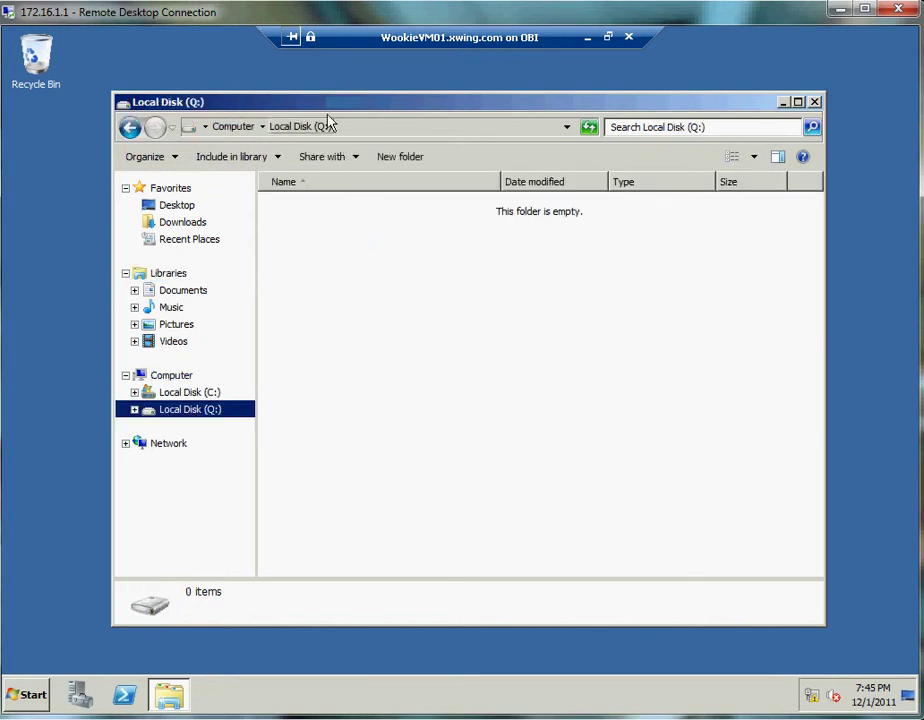
pyautogui.moveTo(328, 118); pyautogui.dragTo(283, 112)
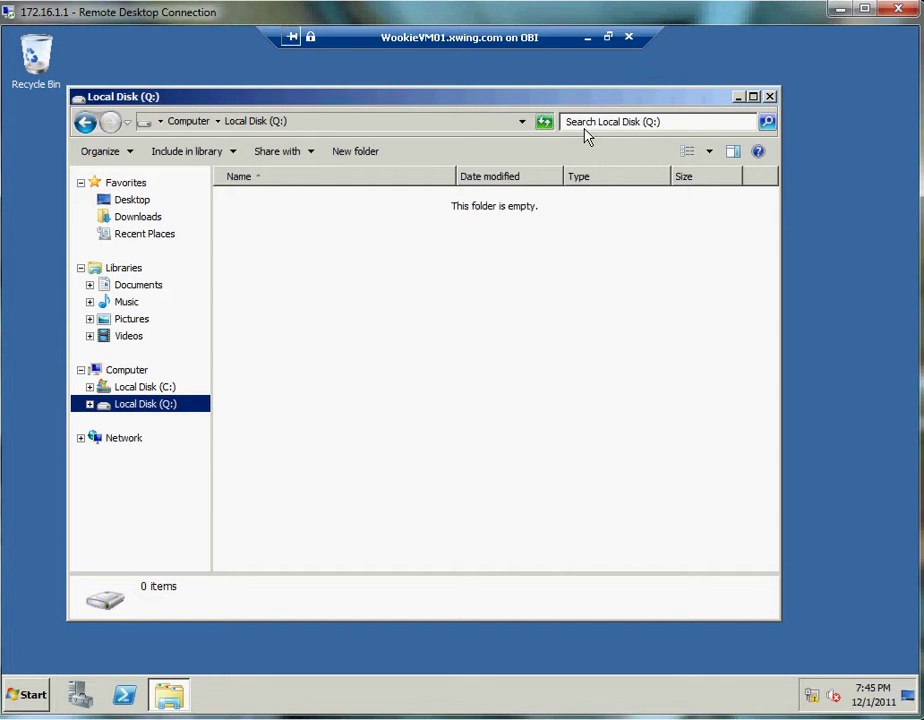
pyautogui.click(588, 42)
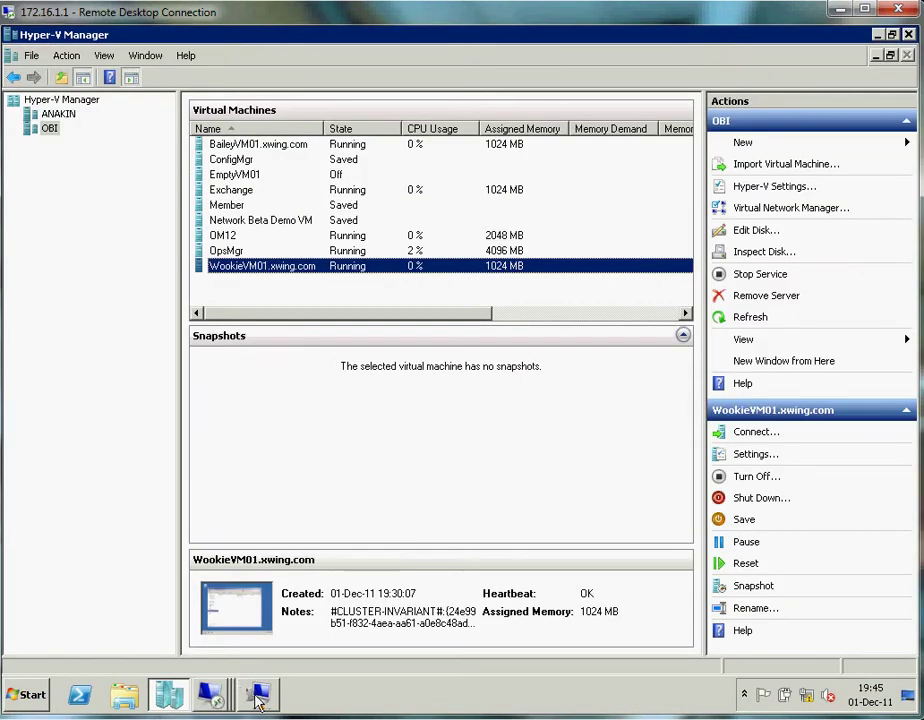
# - In the OpsMgr session, view Service Health and select the Healthy Wookie Service
pyautogui.click(258, 691)
pyautogui.click(180, 655)
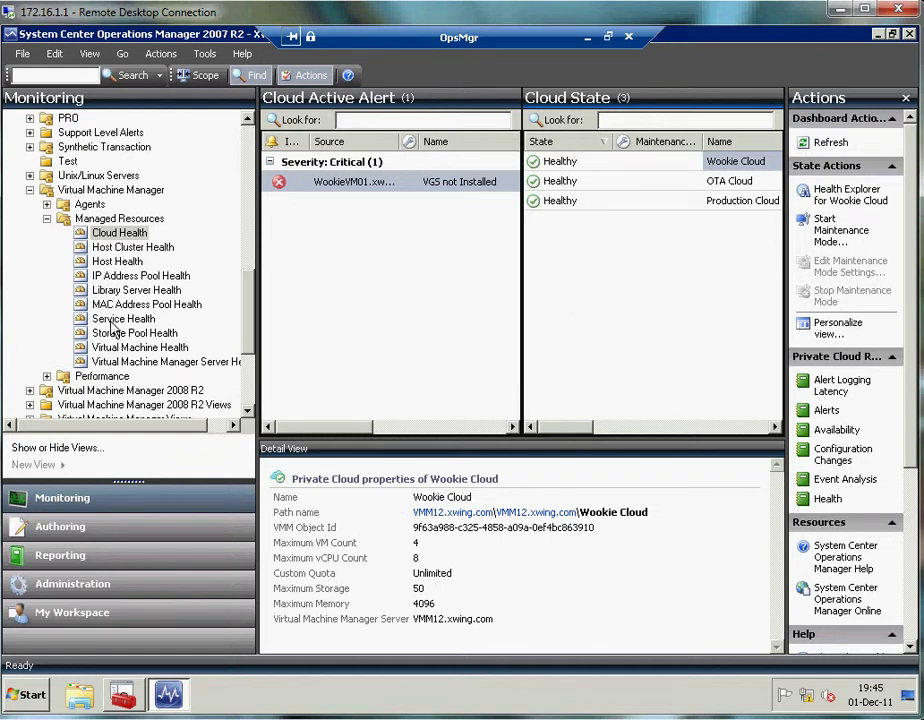
pyautogui.click(113, 320)
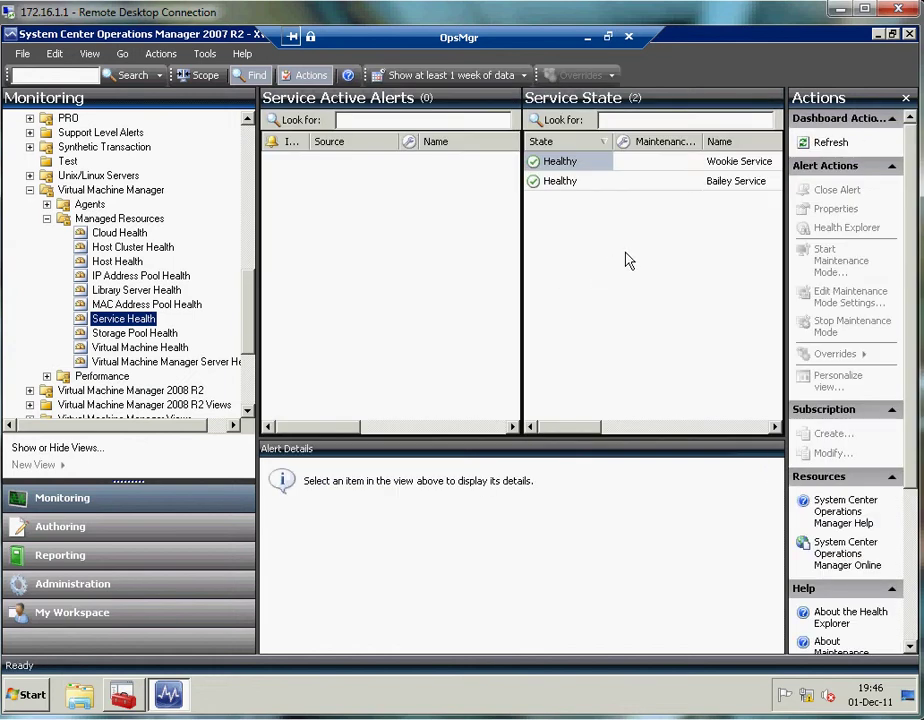
pyautogui.click(729, 163)
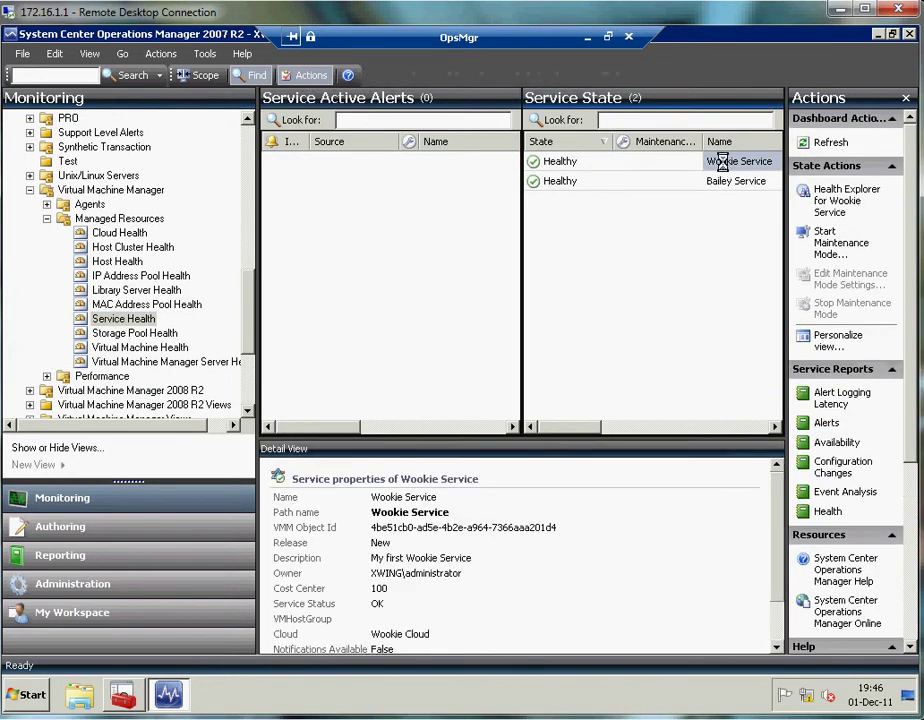
pyautogui.rightClick(722, 162)
pyautogui.moveTo(765, 173)
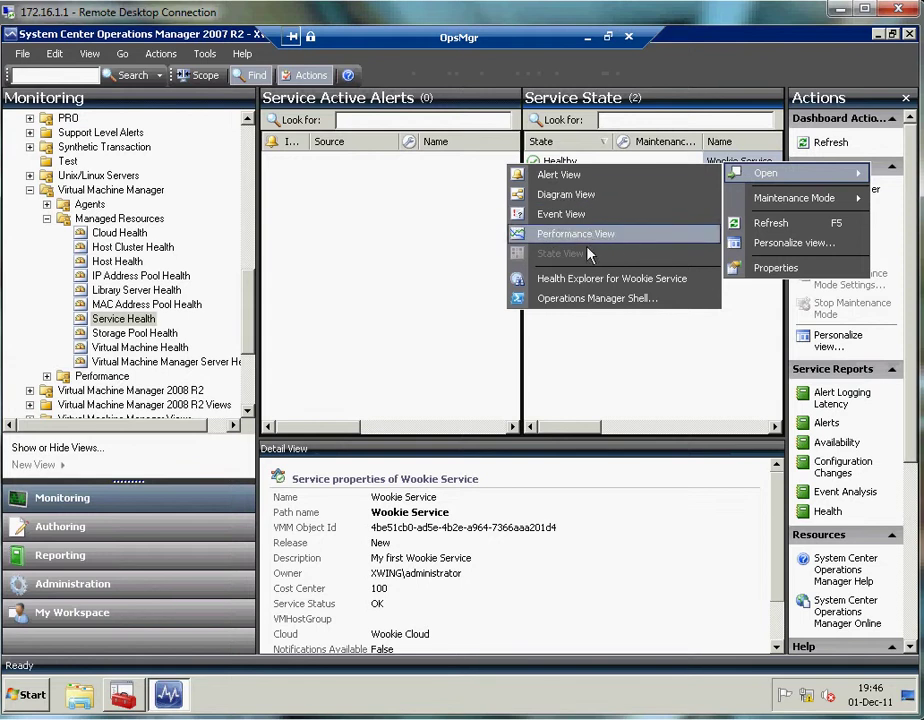
pyautogui.click(570, 196)
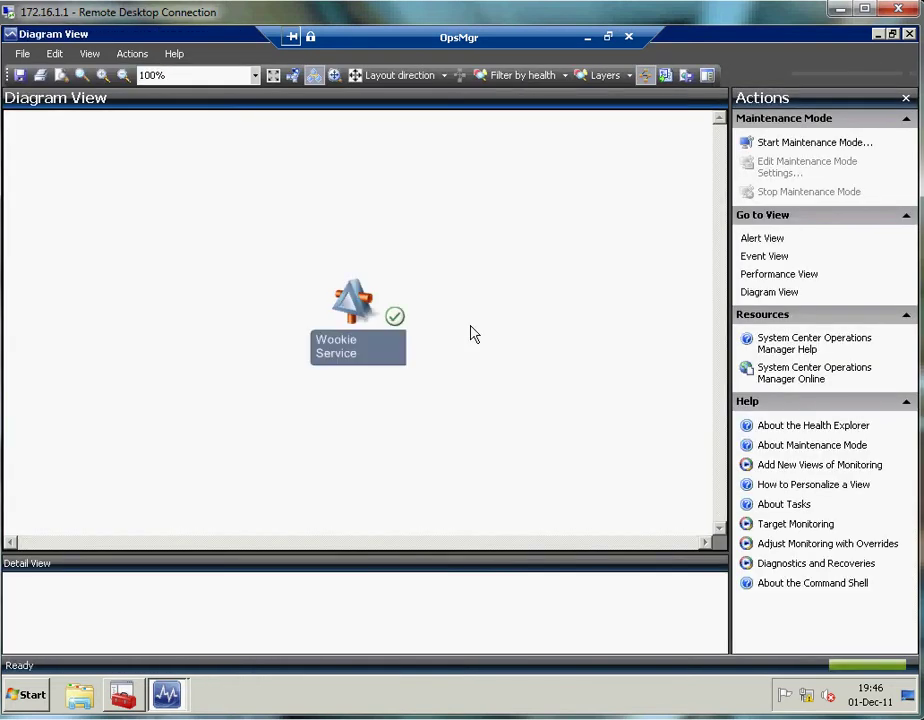
pyautogui.click(318, 298)
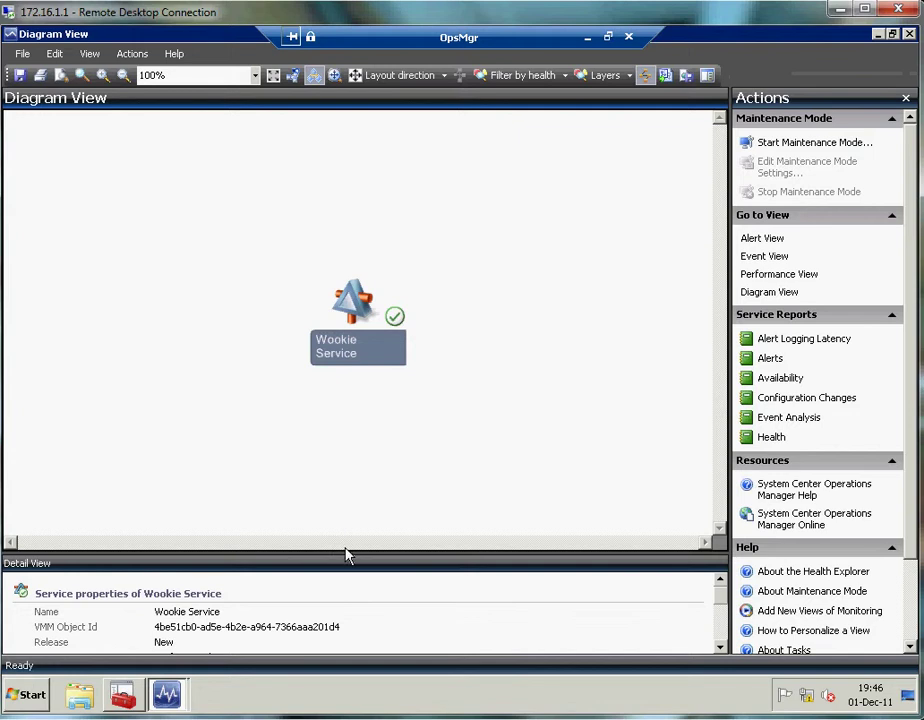
pyautogui.moveTo(345, 552); pyautogui.dragTo(355, 449)
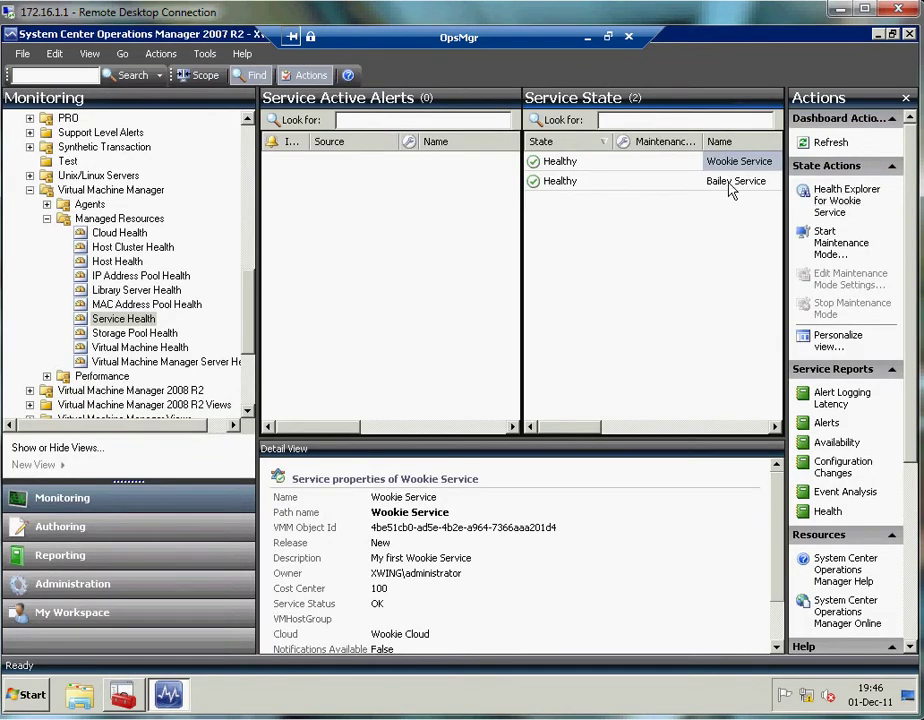
pyautogui.rightClick(733, 186)
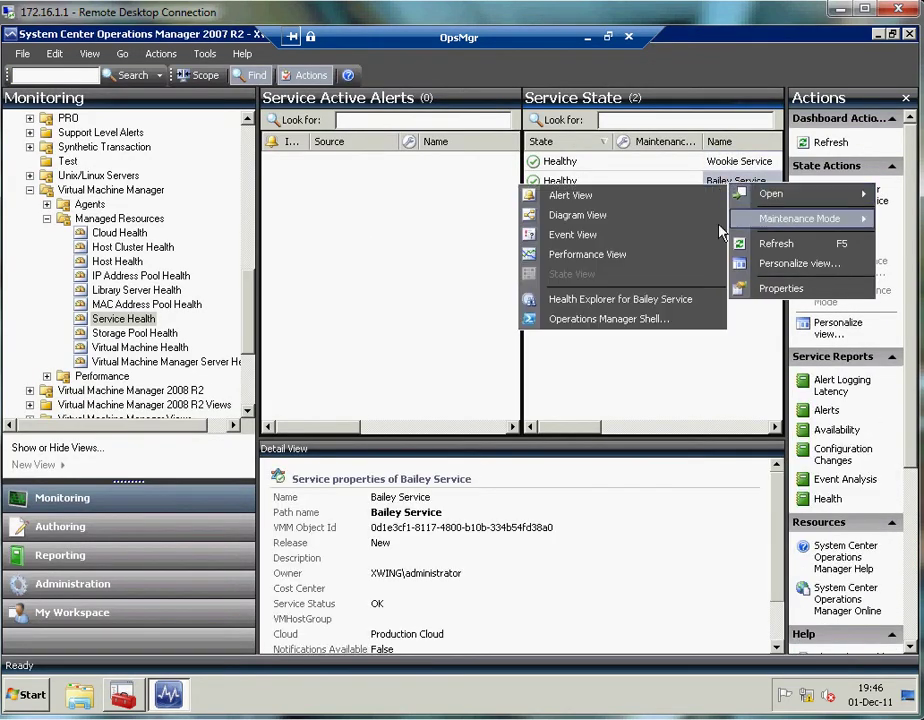
pyautogui.click(577, 215)
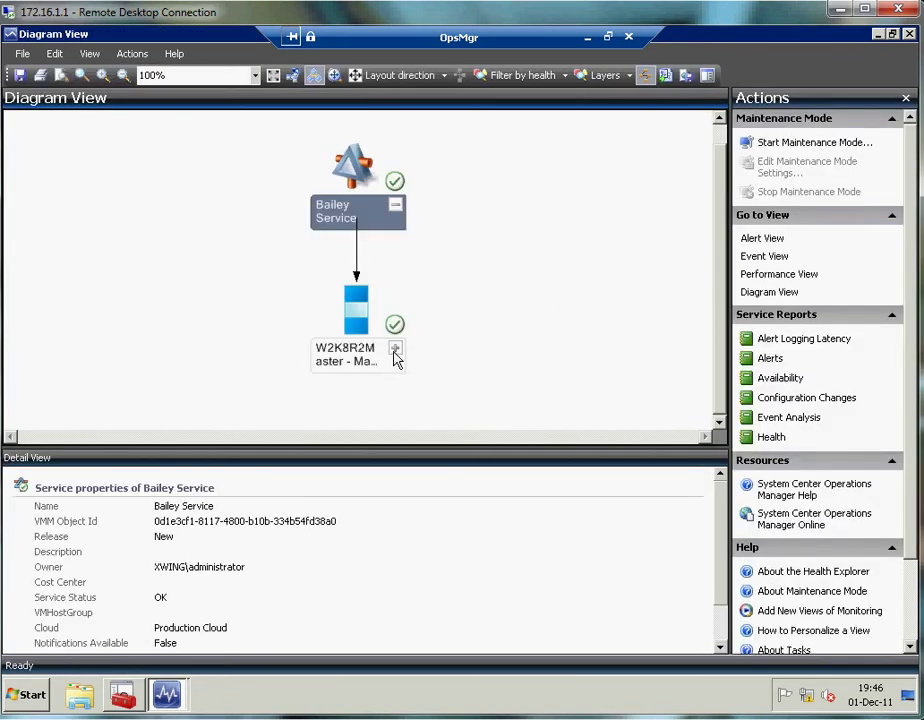
pyautogui.click(395, 350)
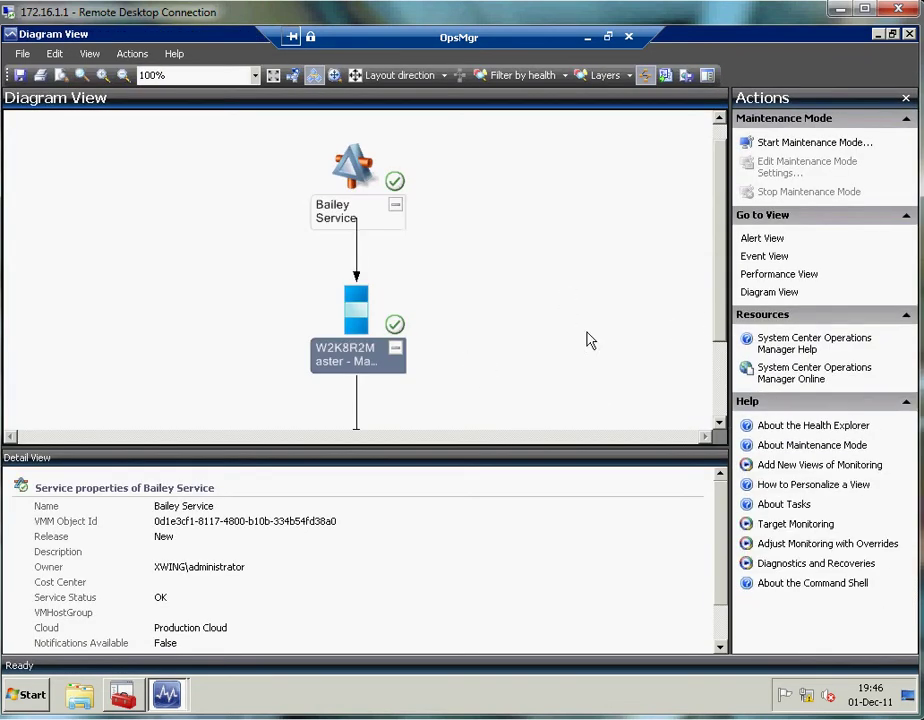
pyautogui.click(273, 76)
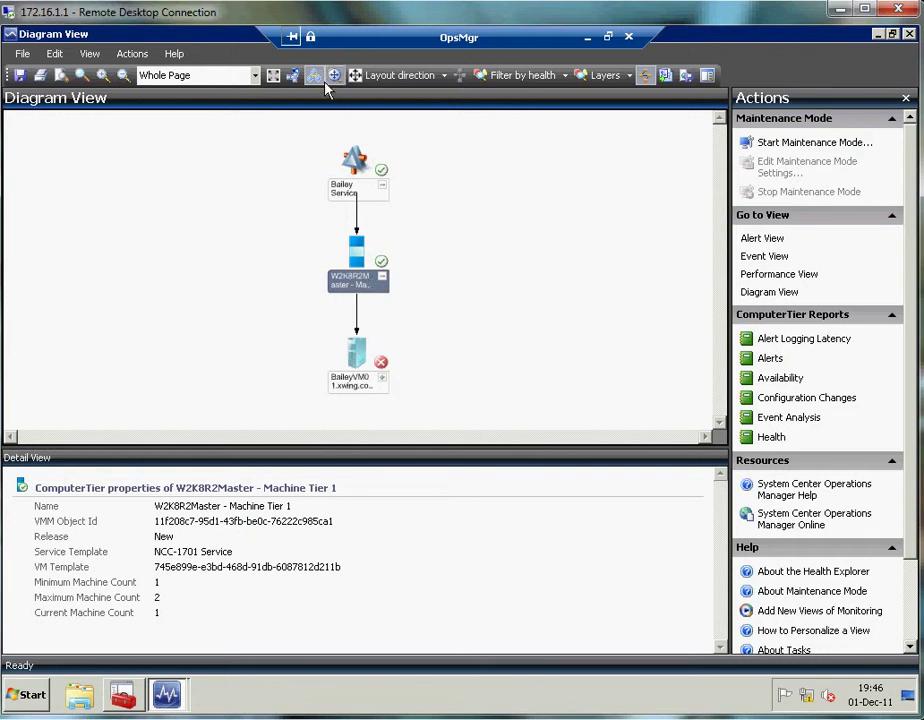
pyautogui.click(370, 372)
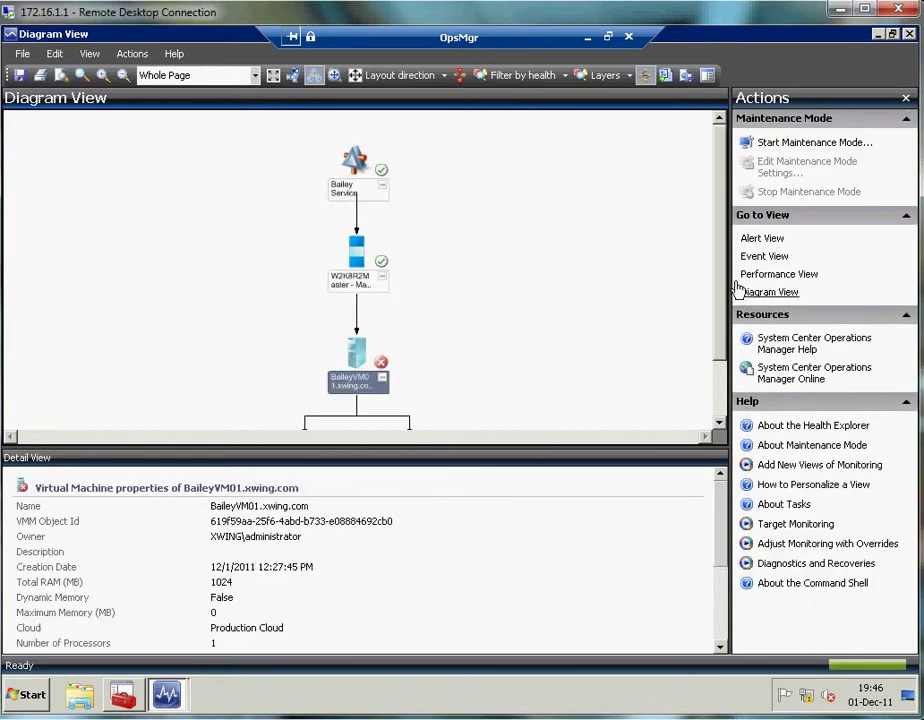
pyautogui.scroll(-2, 520, 270)
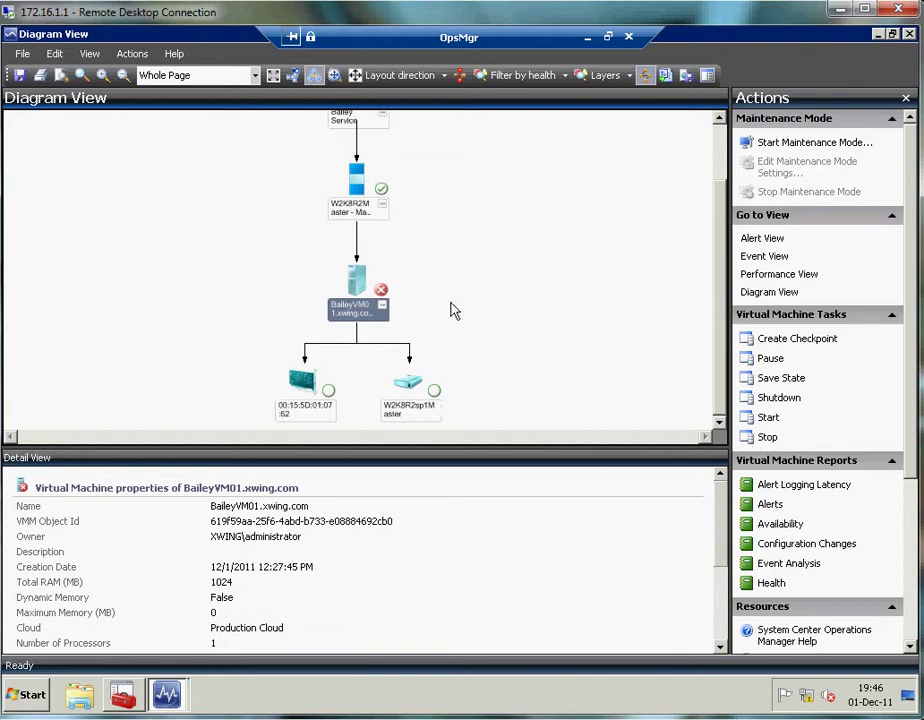
pyautogui.click(334, 75)
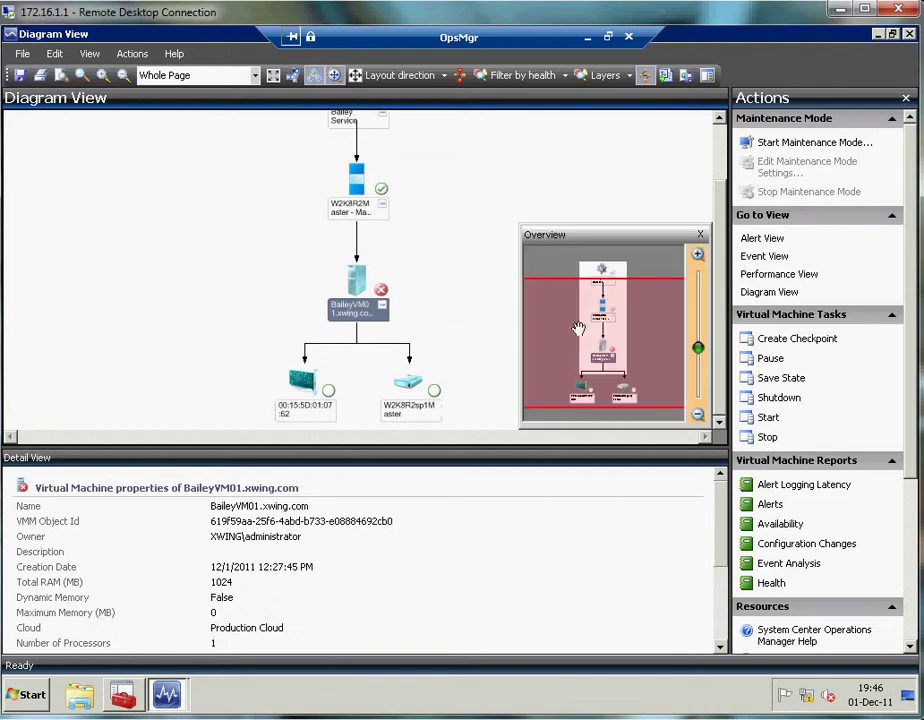
pyautogui.moveTo(698, 348); pyautogui.dragTo(698, 326)
pyautogui.moveTo(594, 342); pyautogui.dragTo(586, 384)
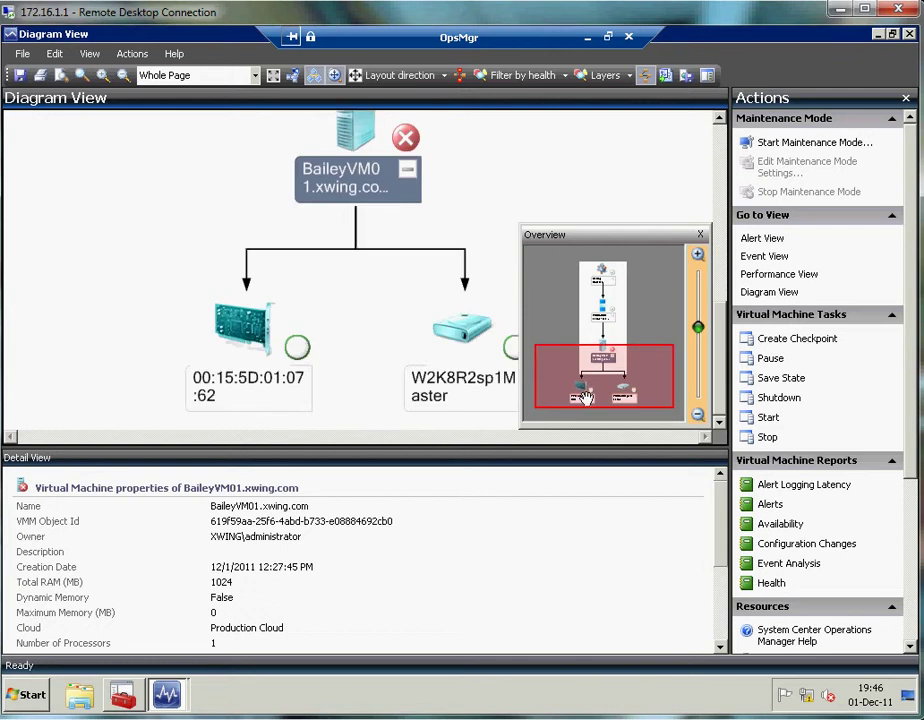
pyautogui.click(909, 35)
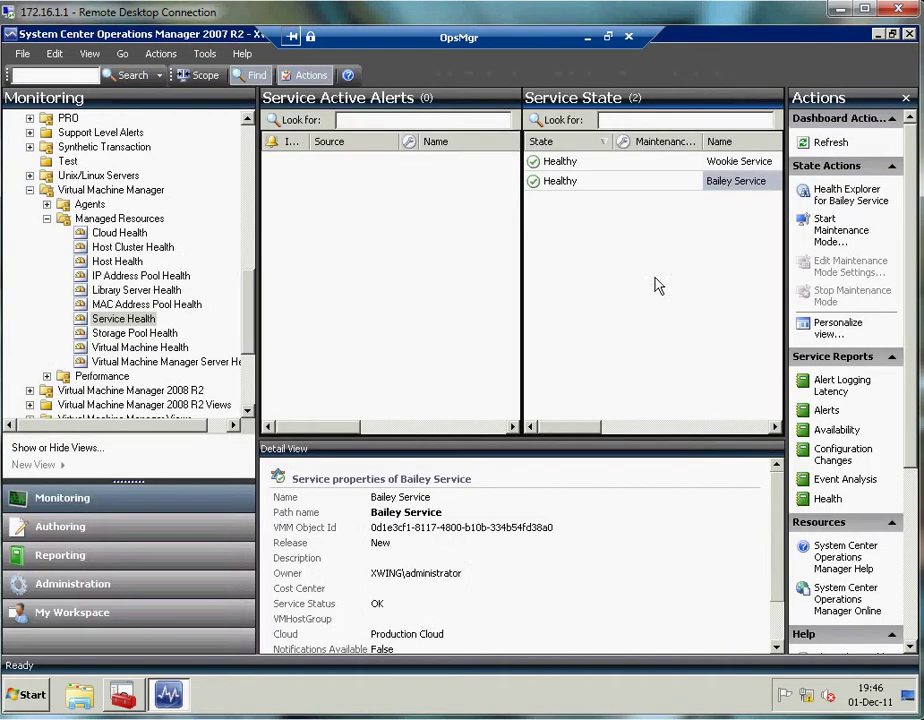
# - Minimize the Operations Manager session and switch to the VMM12 remote session
pyautogui.click(586, 40)
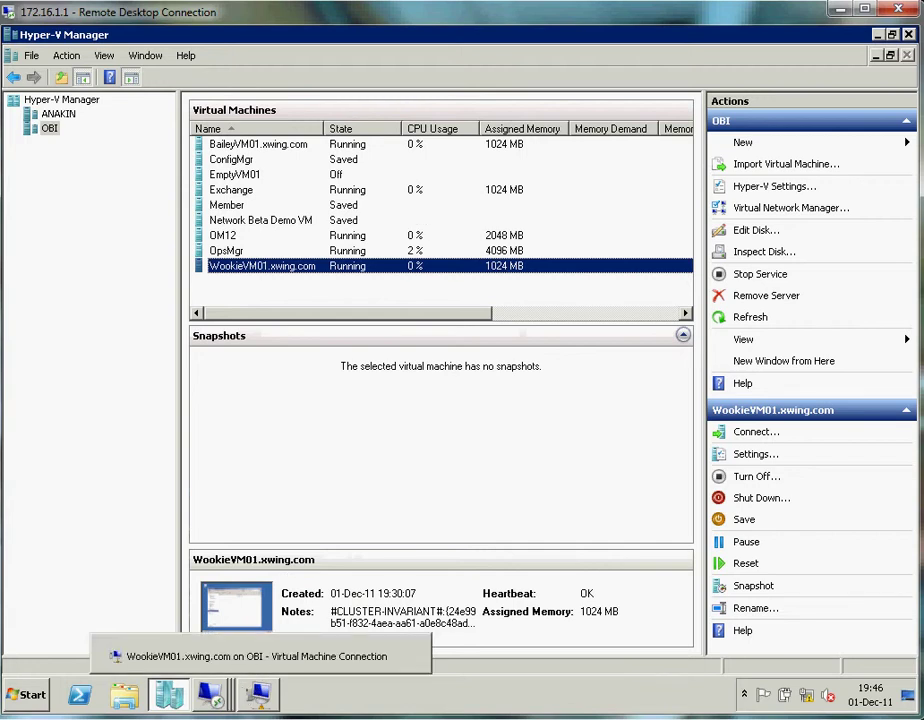
pyautogui.moveTo(210, 692)
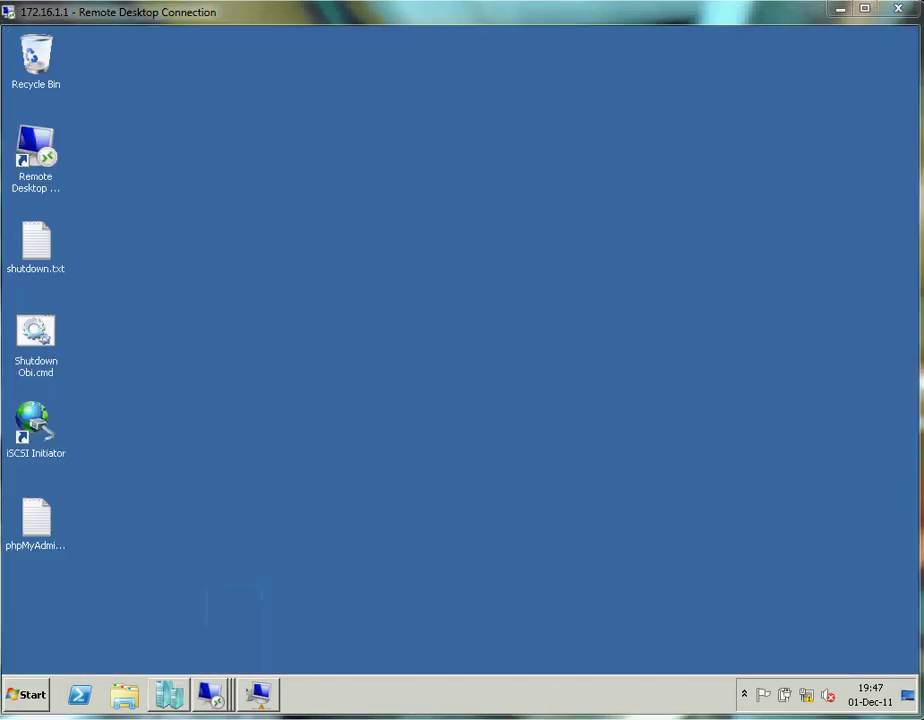
pyautogui.moveTo(218, 697)
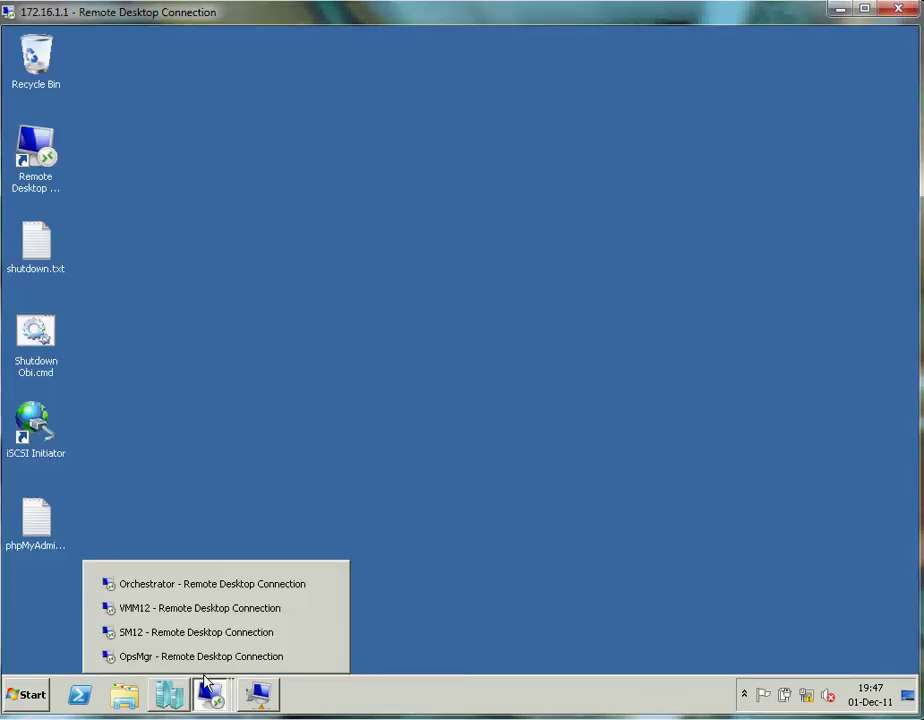
pyautogui.click(180, 610)
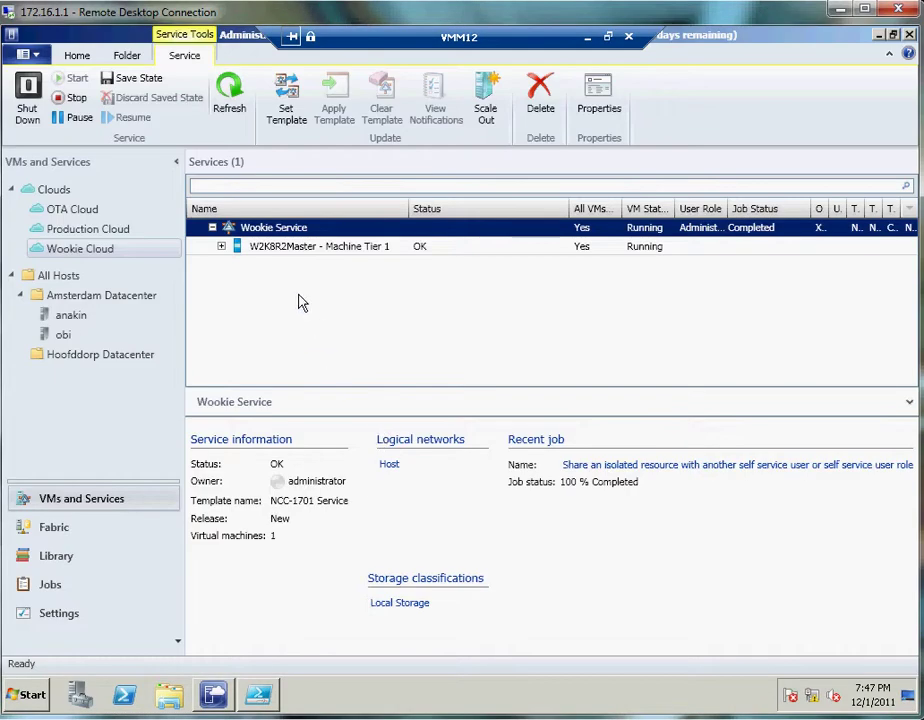
# - Expand Wookie Service's Machine Tier 1 to check WookieVM01.xwing.com is running, then go to Library
pyautogui.click(222, 248)
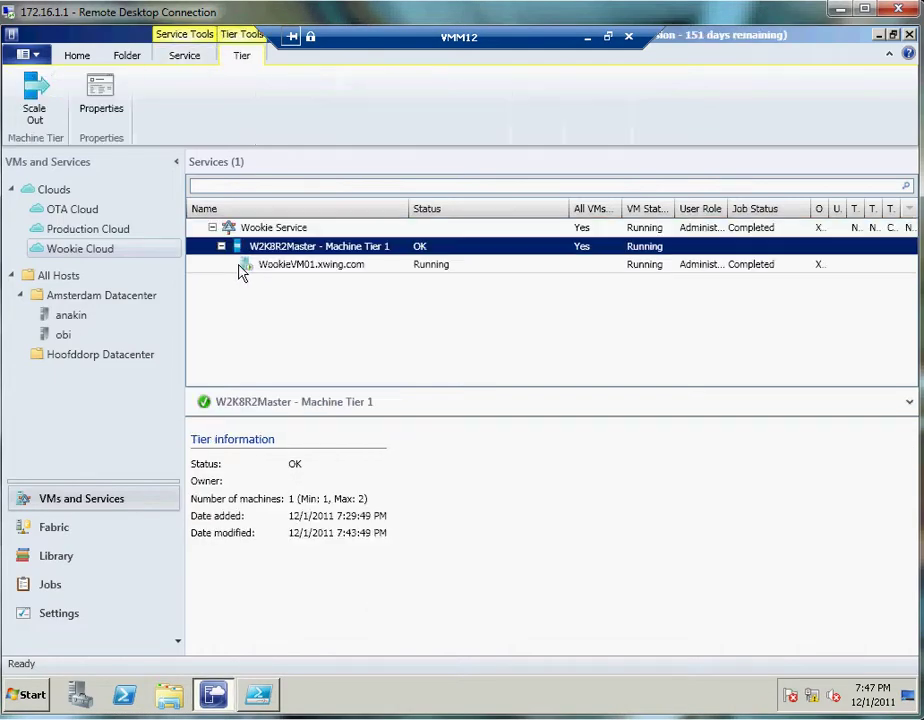
pyautogui.click(293, 266)
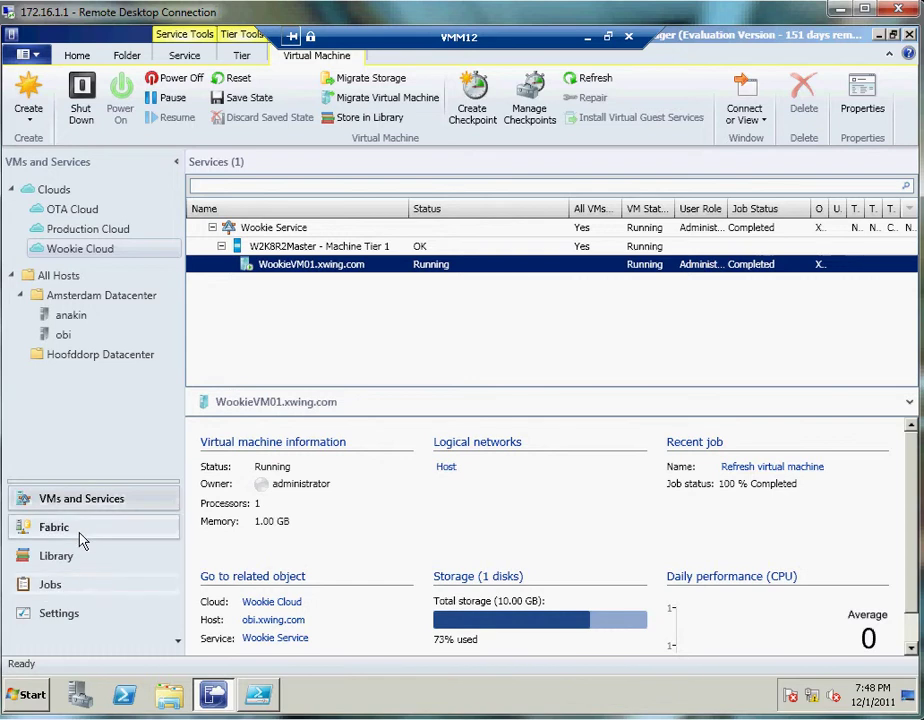
pyautogui.click(77, 566)
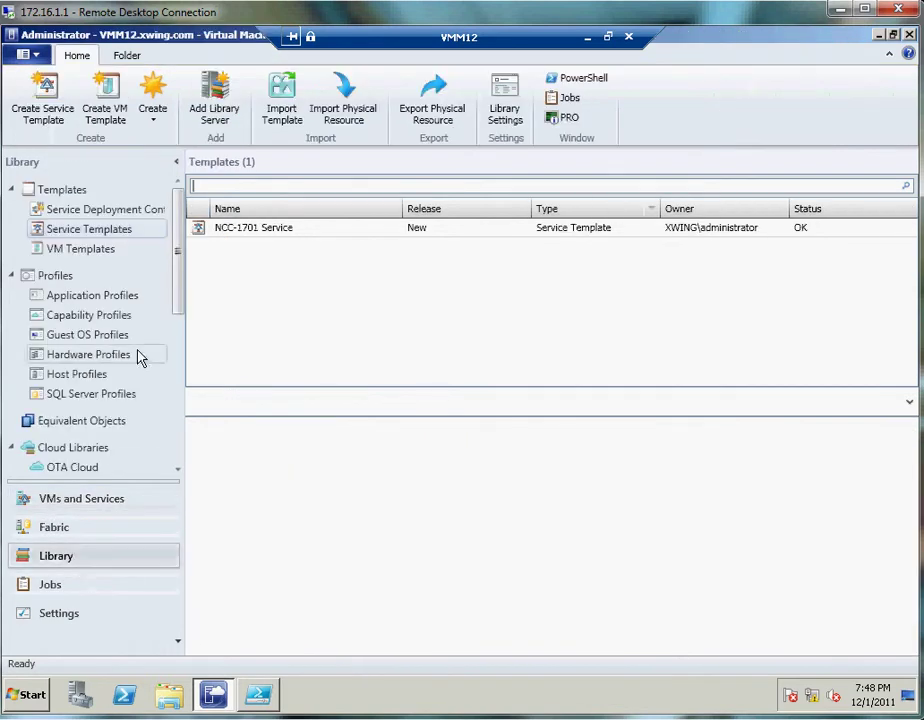
# - Copy the NCC-1701 Service template in the Library's service templates
pyautogui.click(257, 234)
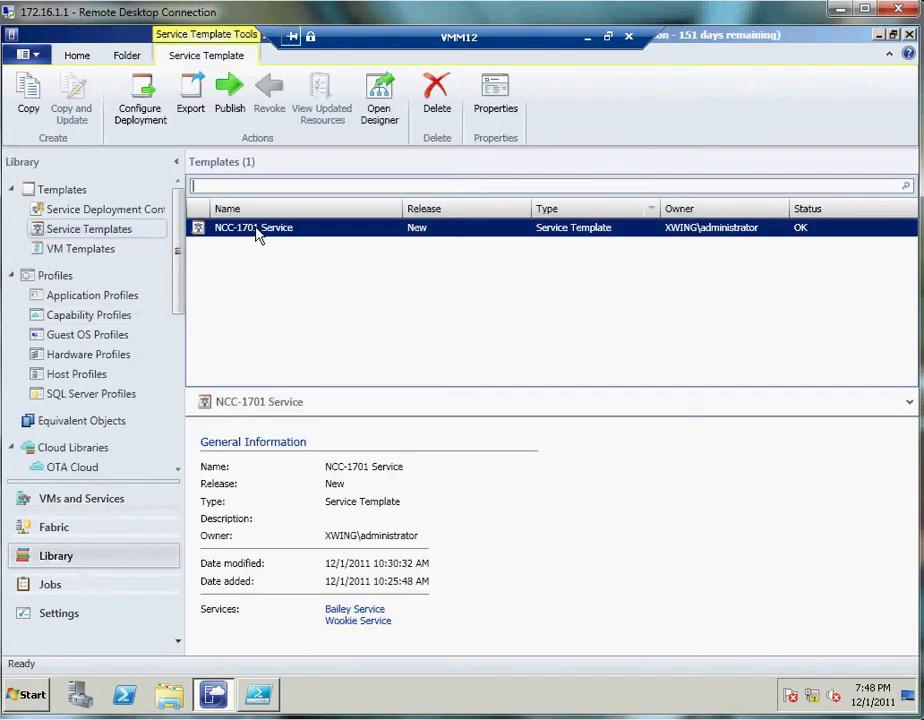
pyautogui.click(130, 213)
pyautogui.click(118, 232)
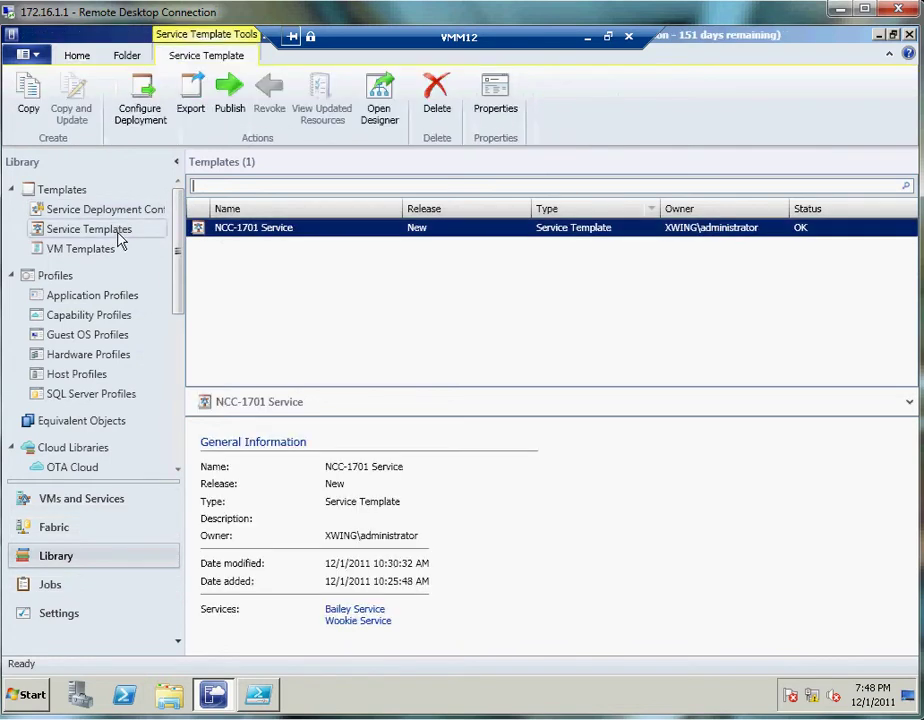
pyautogui.rightClick(250, 233)
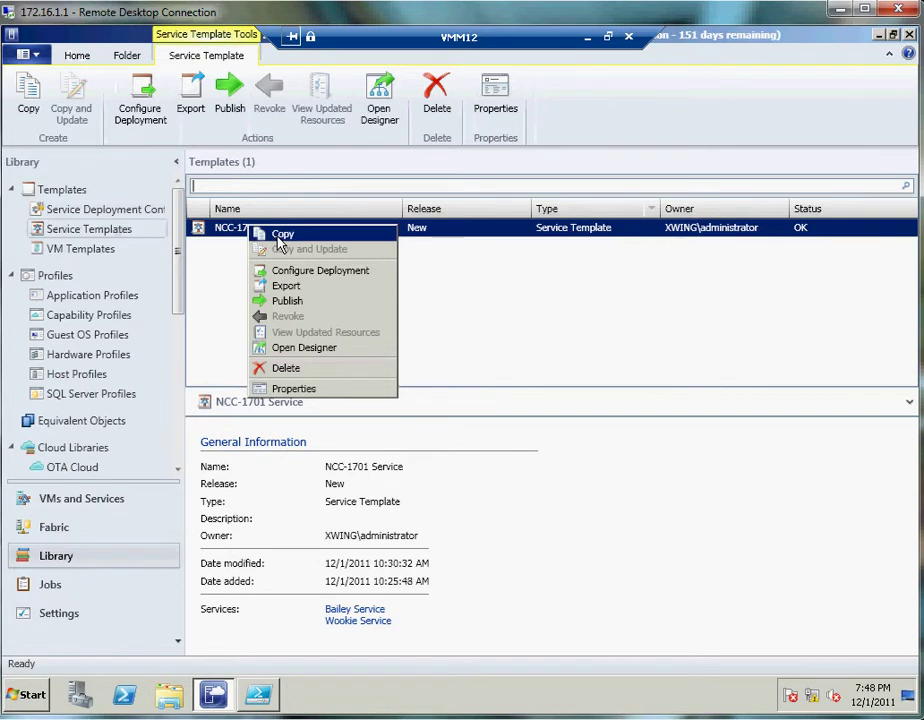
pyautogui.click(280, 236)
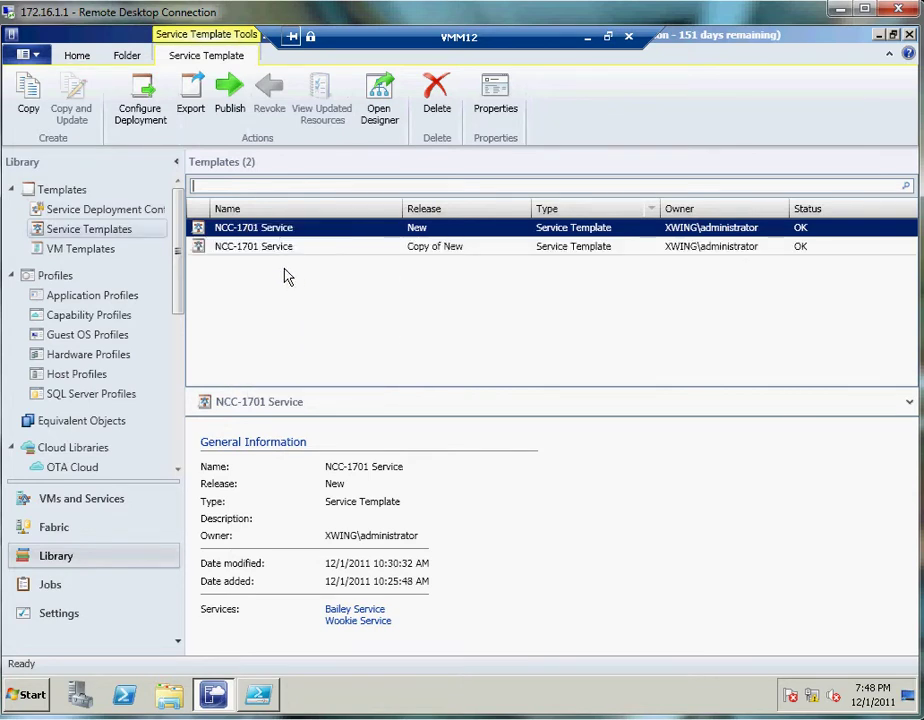
# - Open the Properties of the copied template with release 'Copy of New'
pyautogui.click(300, 250)
pyautogui.rightClick(300, 249)
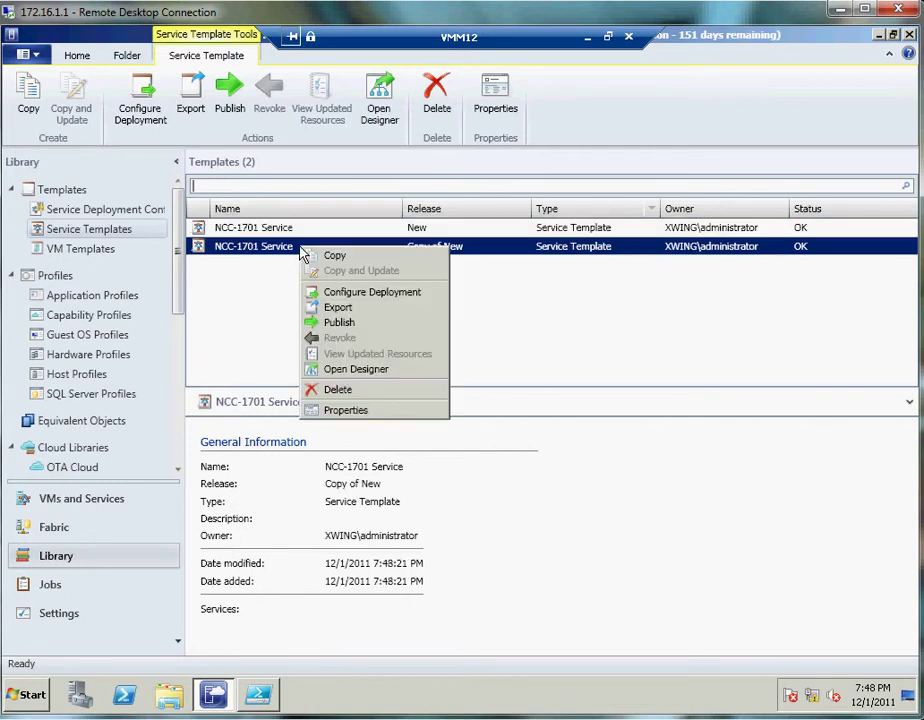
pyautogui.click(345, 411)
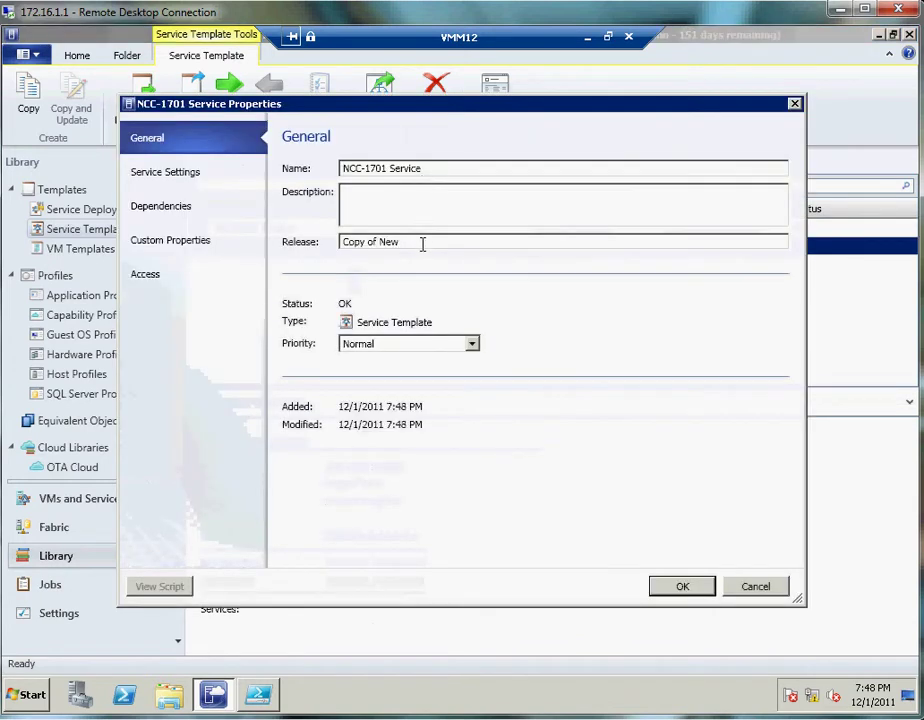
# - Replace the copied template's release 'Copy of New' with 'Server App-V update' and confirm
pyautogui.moveTo(422, 244); pyautogui.dragTo(240, 250)
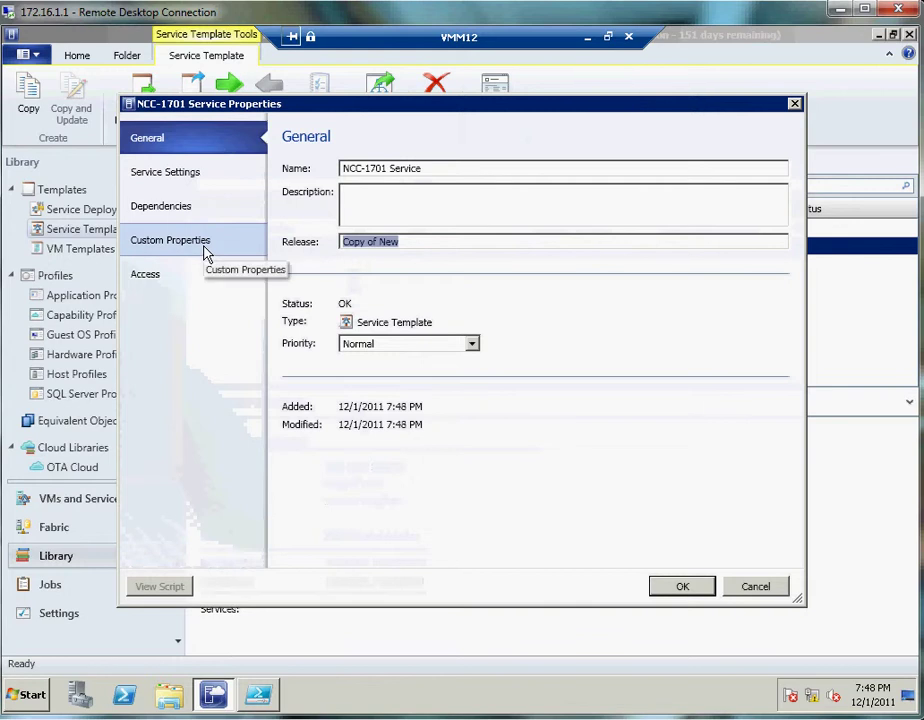
pyautogui.write('Server App-V update')
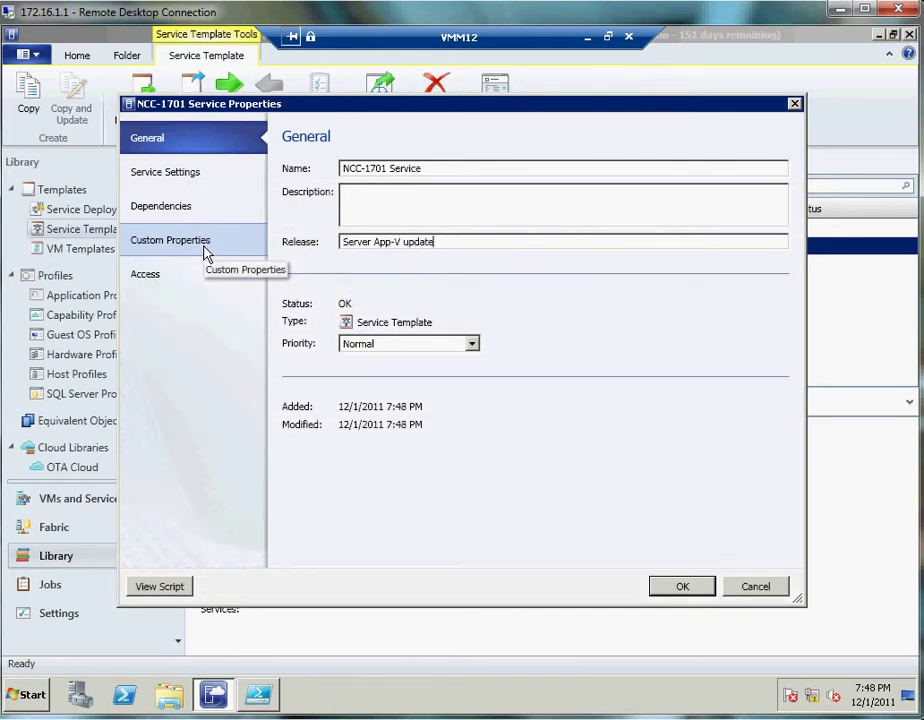
pyautogui.click(678, 585)
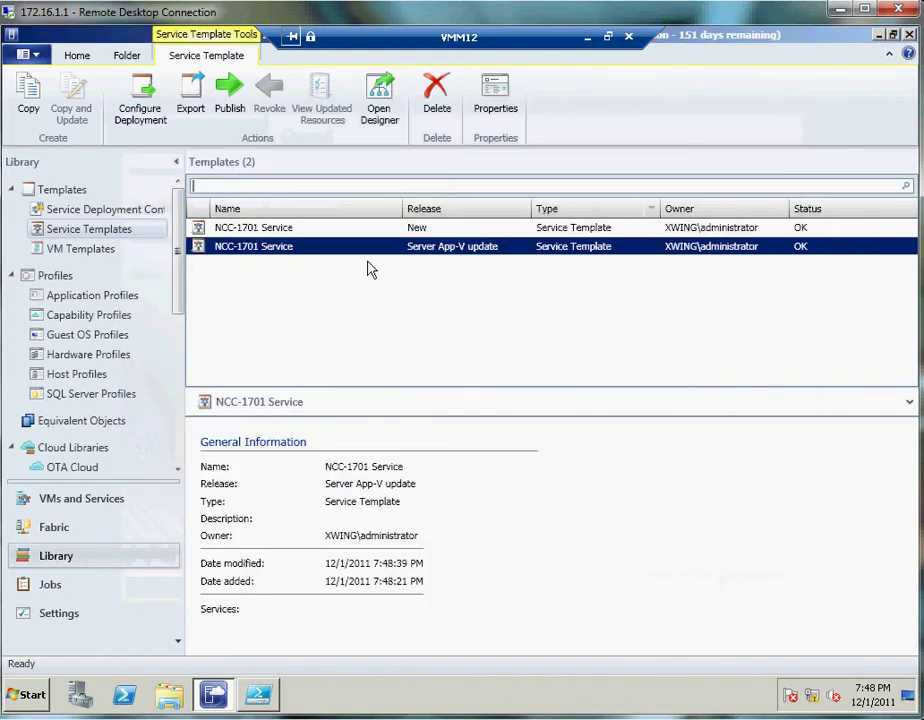
# - Open the Server App-V update template in the Service Template Designer and show Machine Tier 1's properties
pyautogui.rightClick(282, 251)
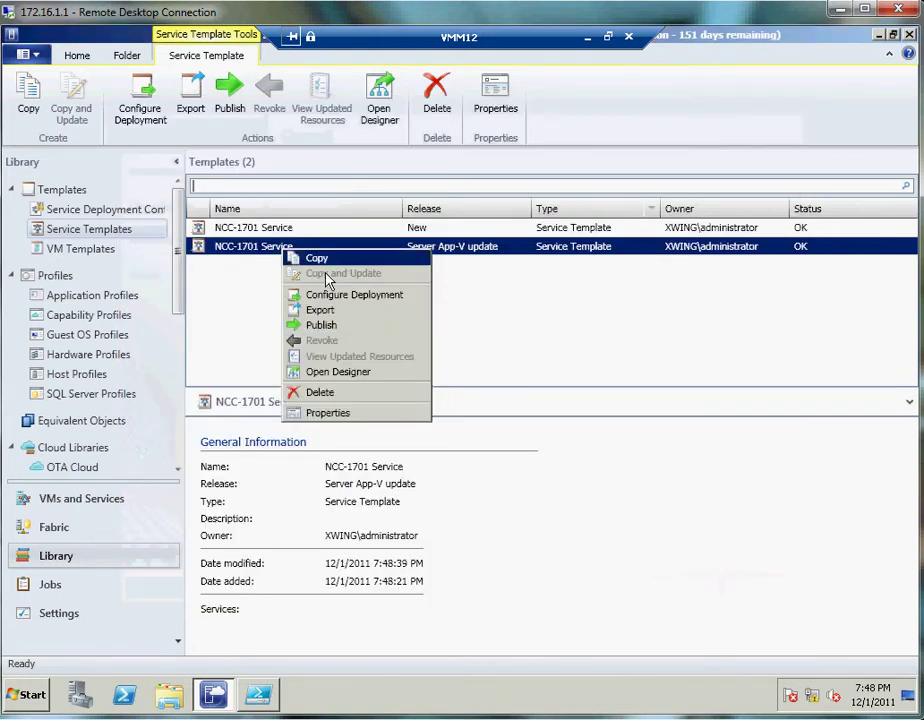
pyautogui.click(366, 373)
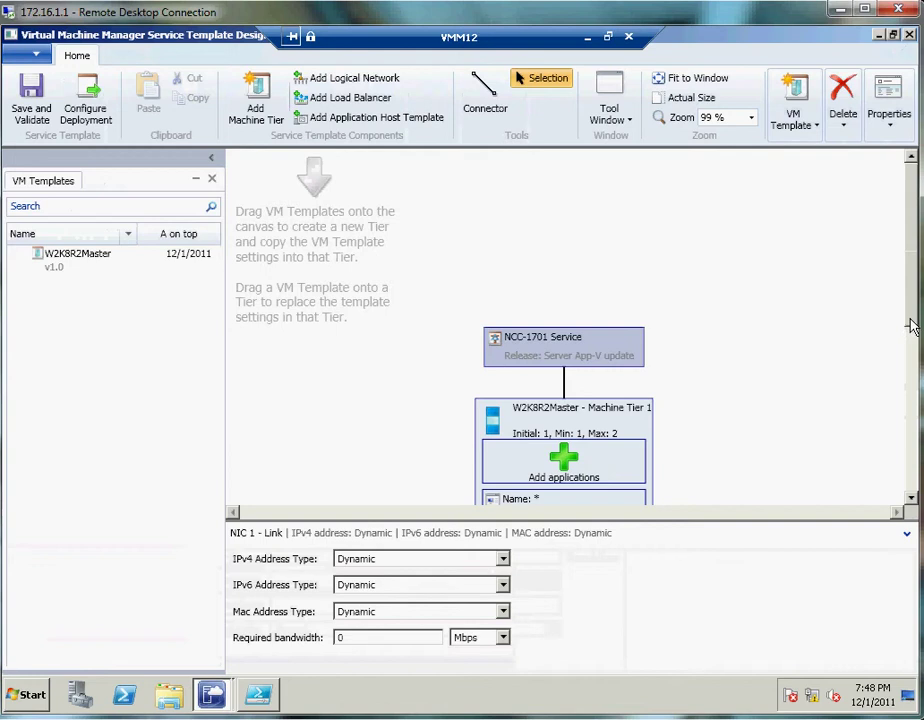
pyautogui.moveTo(913, 320); pyautogui.dragTo(918, 386)
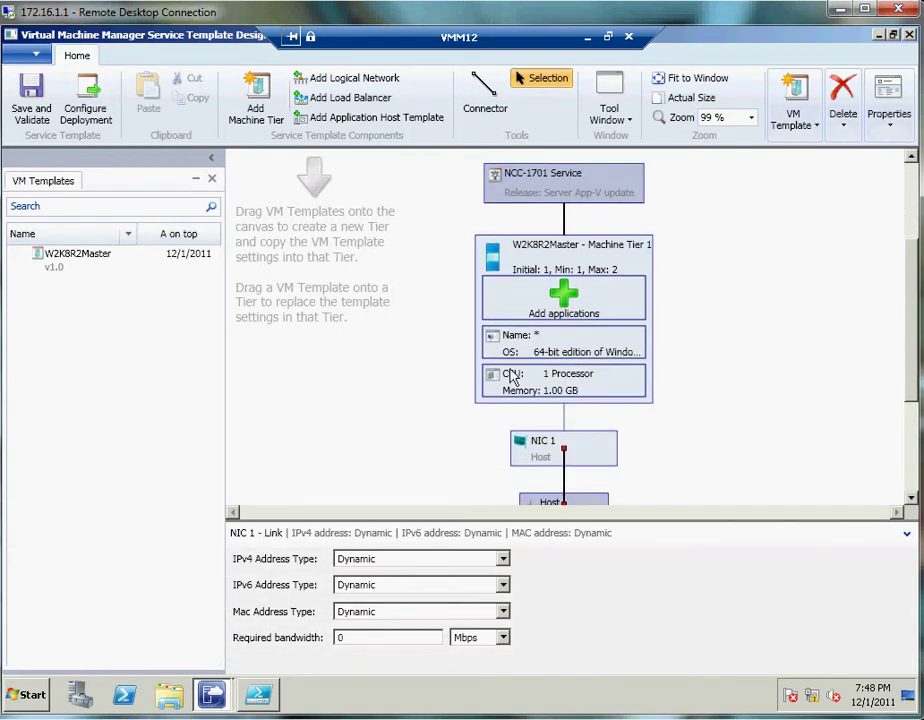
pyautogui.rightClick(546, 307)
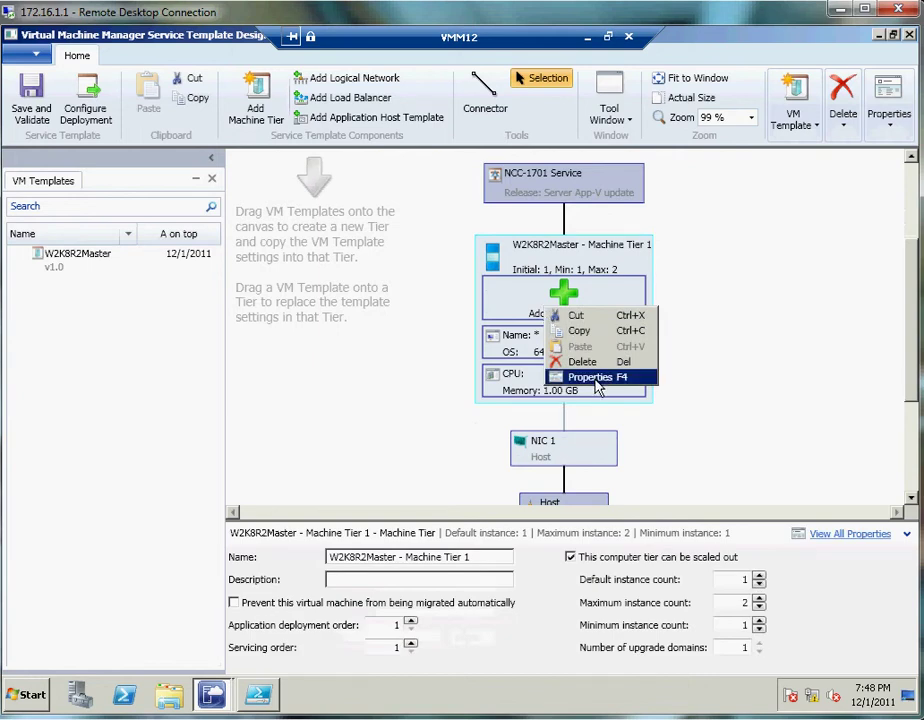
pyautogui.click(597, 380)
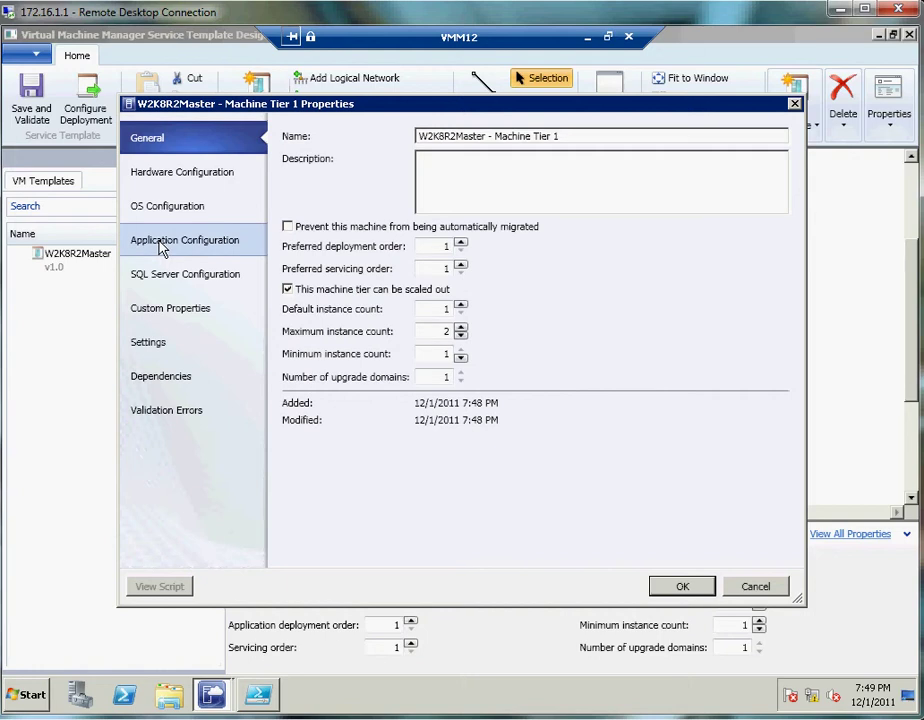
# - Remove the post-install agent script from Machine Tier 1's application configuration
pyautogui.click(160, 245)
pyautogui.click(348, 330)
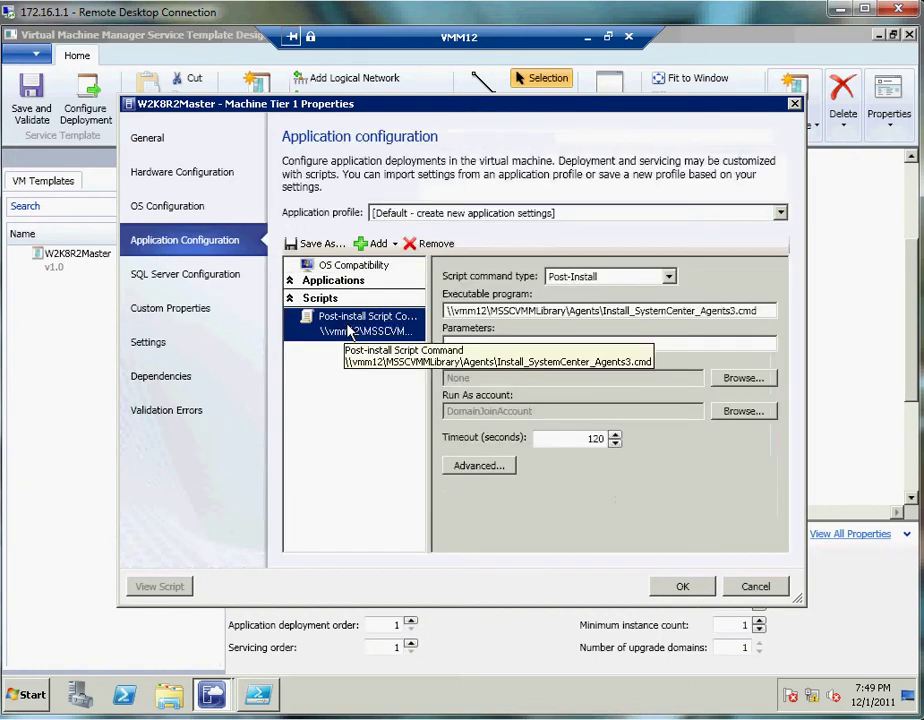
pyautogui.moveTo(767, 311); pyautogui.dragTo(702, 311)
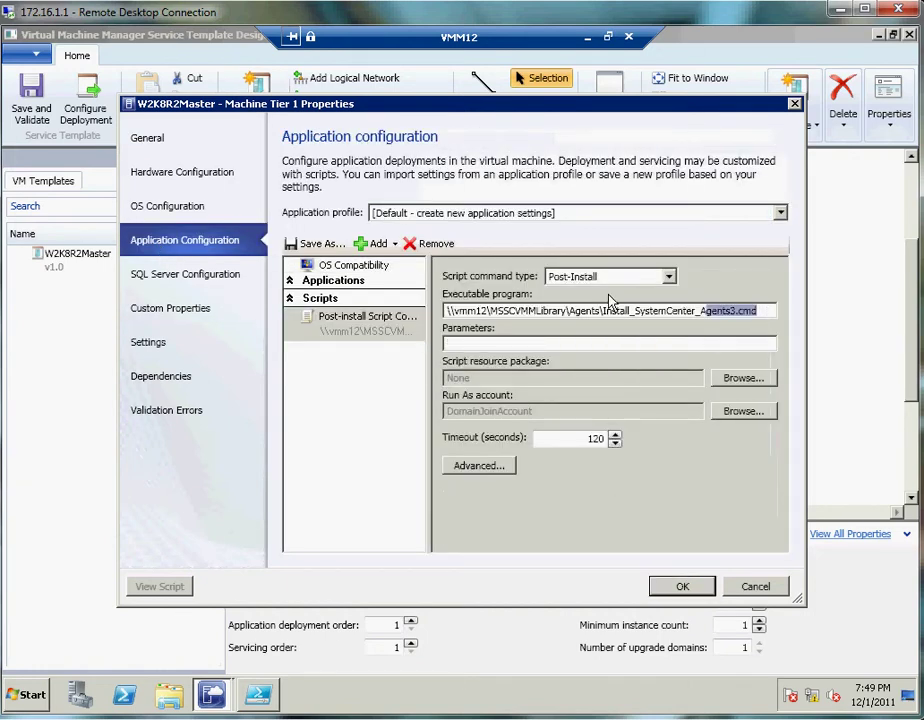
pyautogui.moveTo(612, 300); pyautogui.dragTo(390, 312)
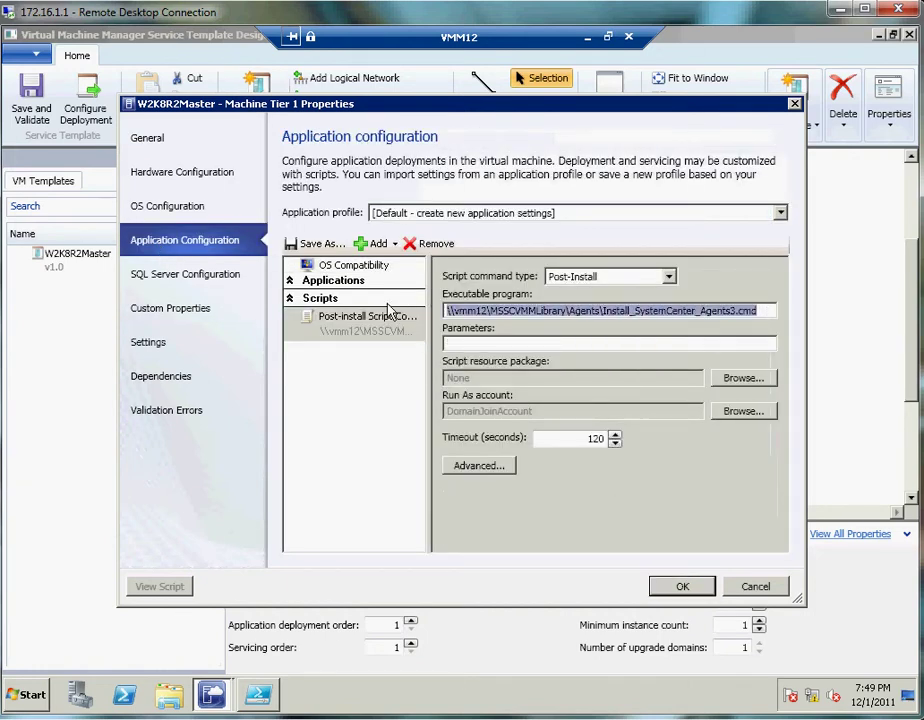
pyautogui.click(420, 245)
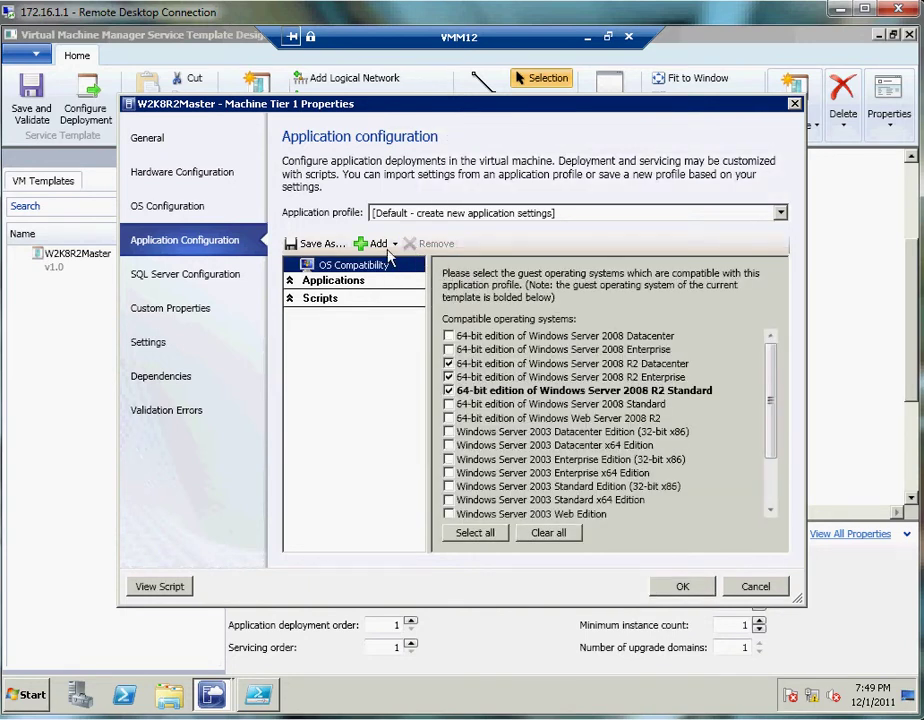
# - Add a virtual application named phpBB3 using the phpBB3 package and apply the tier changes
pyautogui.click(392, 245)
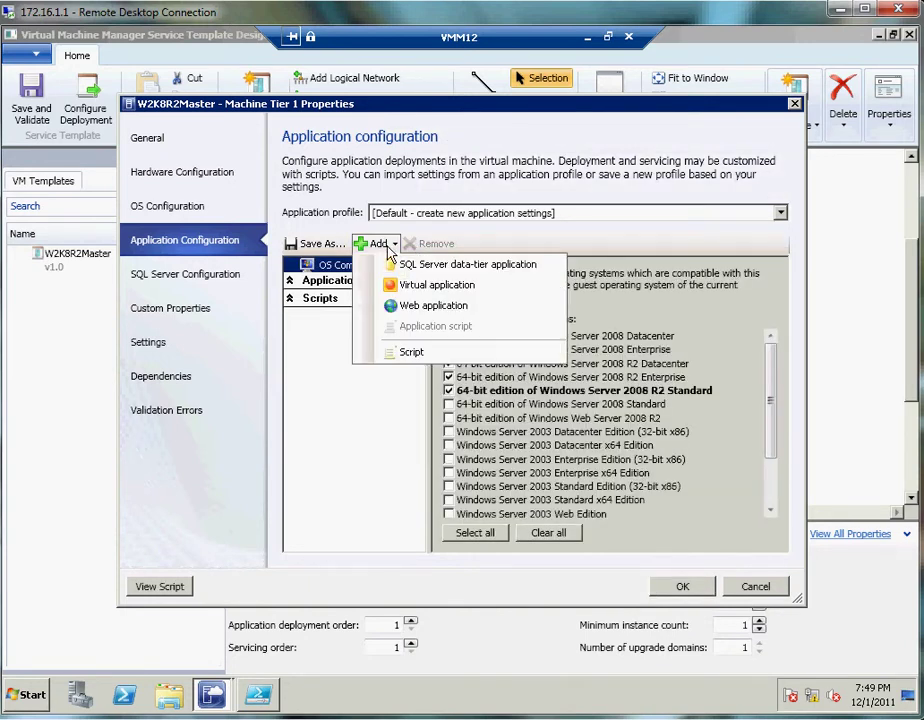
pyautogui.click(424, 290)
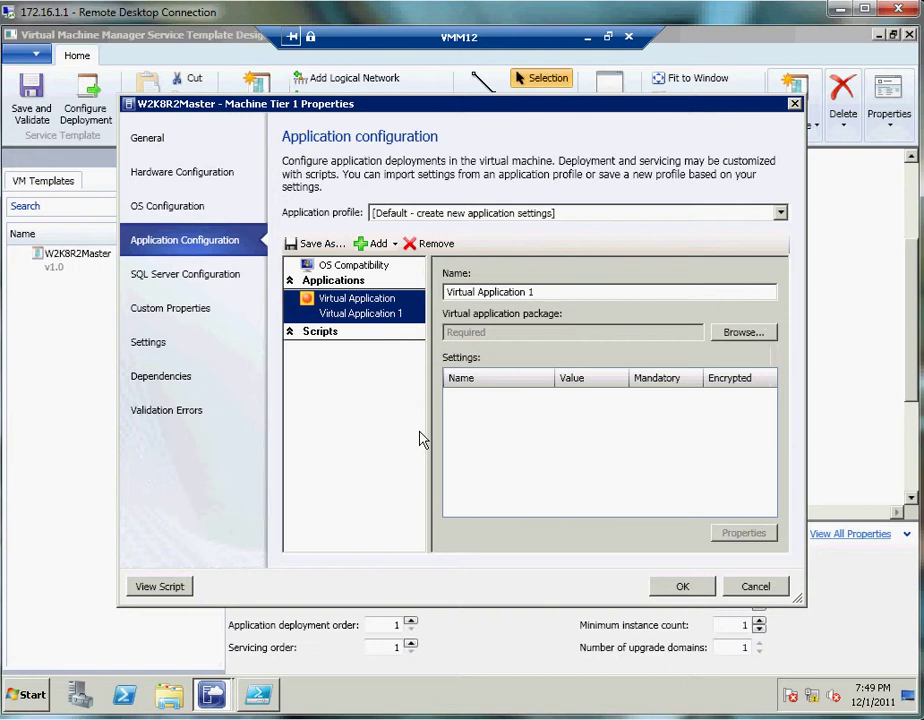
pyautogui.click(559, 292)
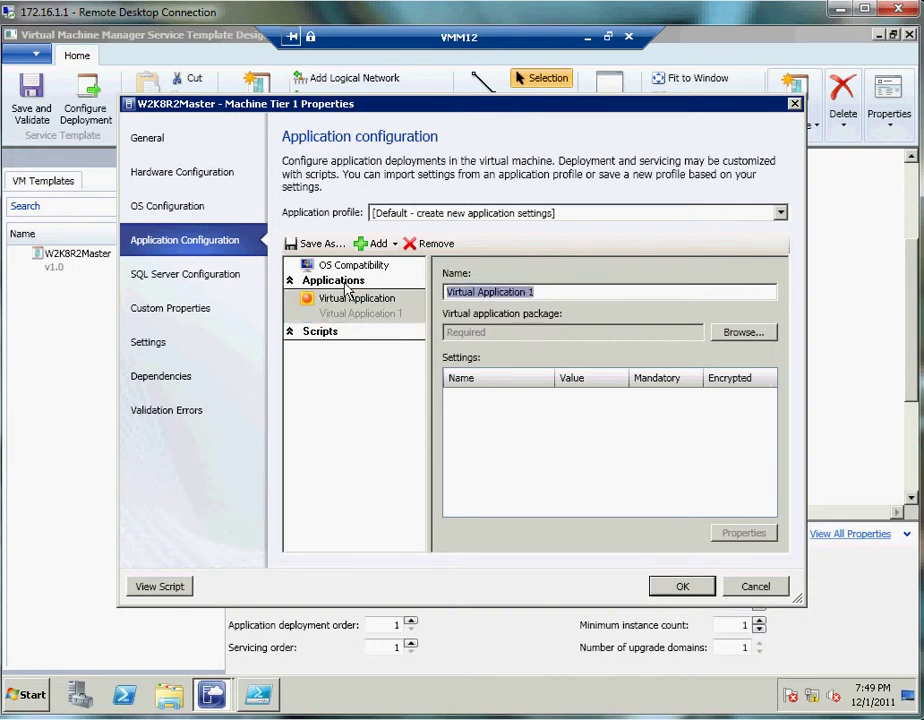
pyautogui.write('phpBB3')
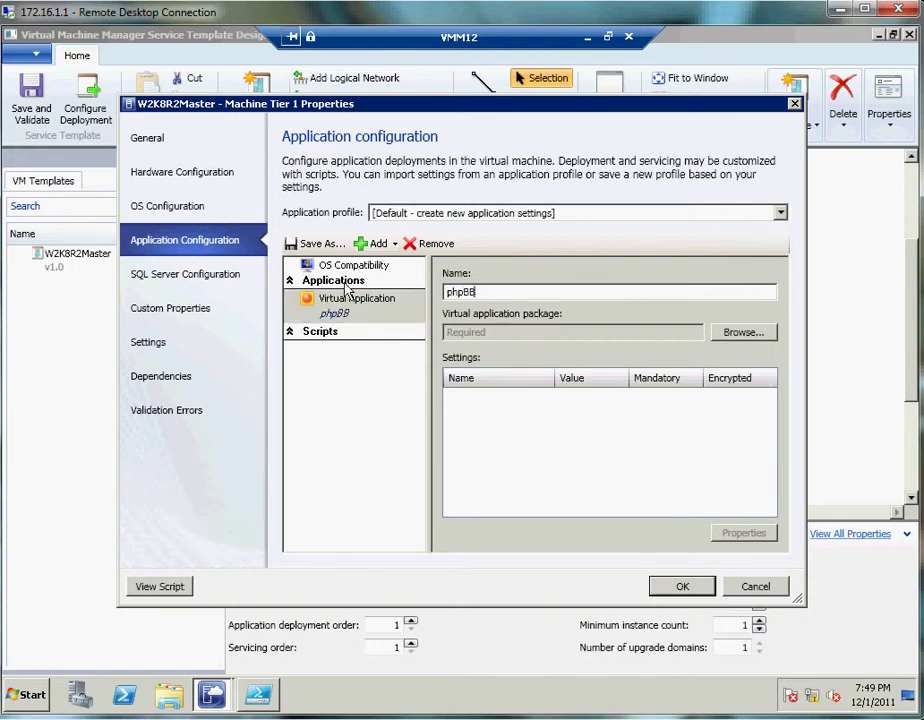
pyautogui.click(743, 333)
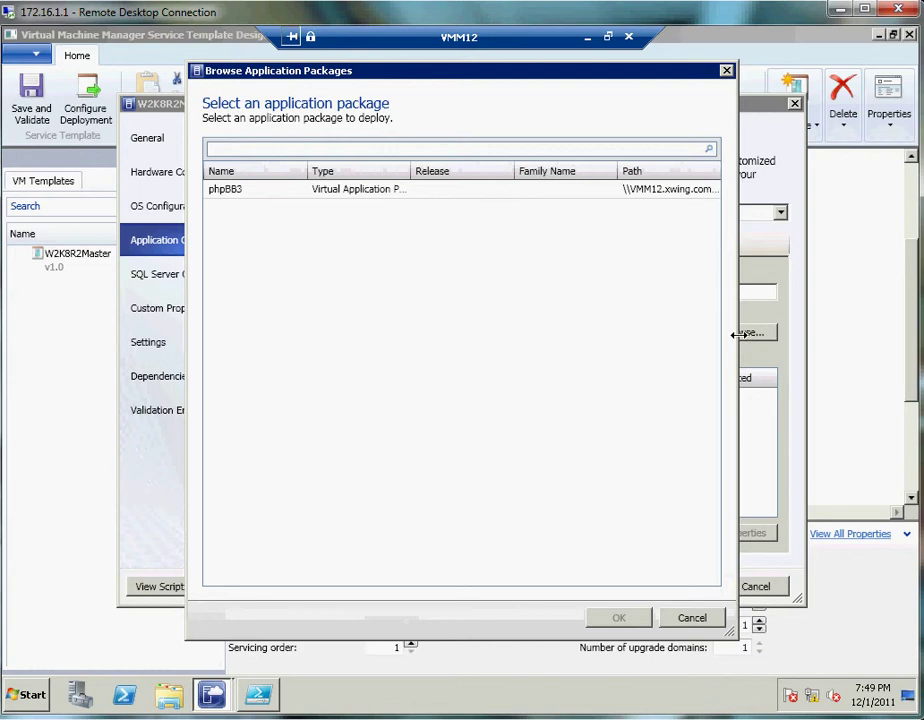
pyautogui.click(231, 196)
pyautogui.moveTo(411, 170); pyautogui.dragTo(486, 205)
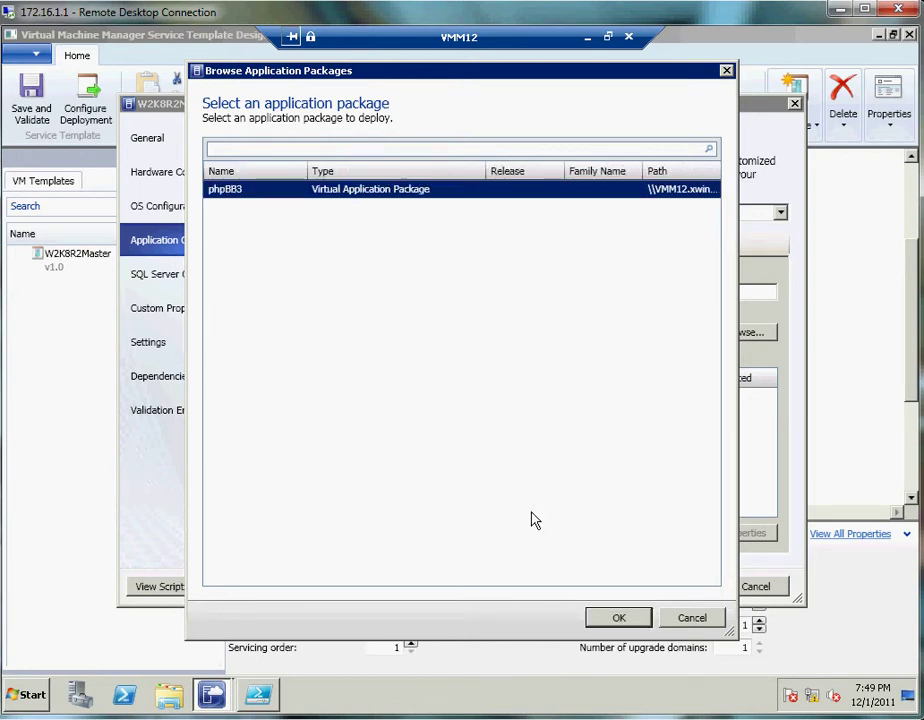
pyautogui.click(619, 617)
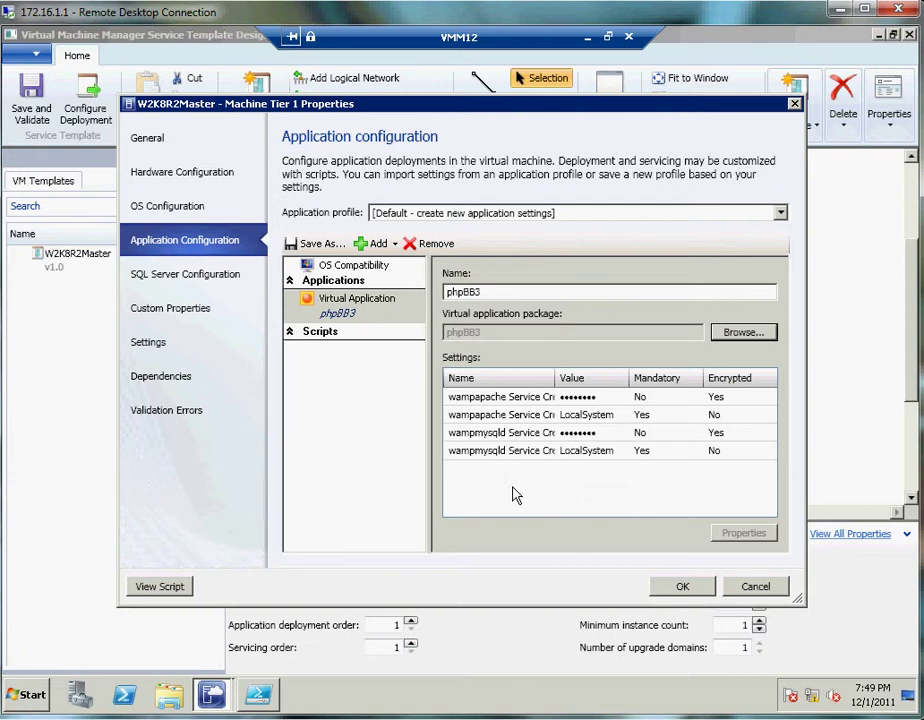
pyautogui.click(684, 592)
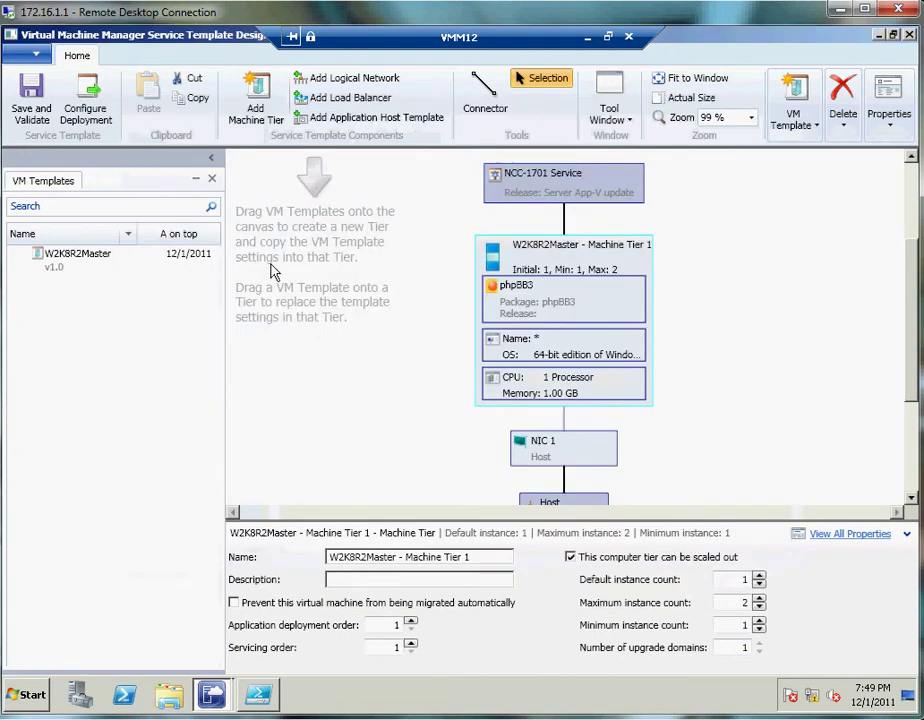
# - Save and validate the Server App-V update template, close the designer, and minimize the VMM12 session
pyautogui.click(37, 106)
pyautogui.click(910, 35)
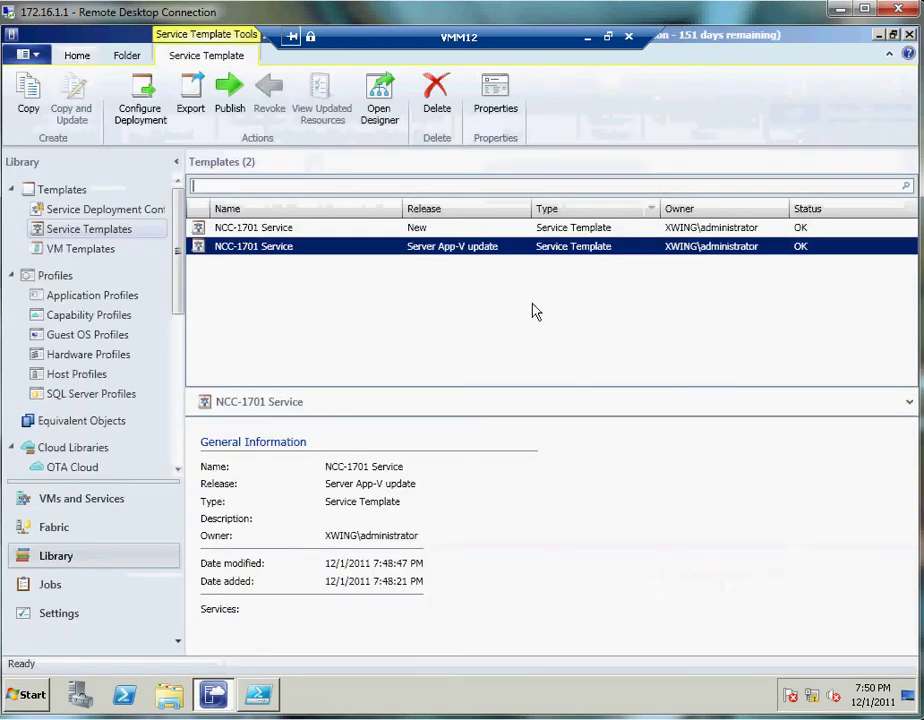
pyautogui.click(587, 38)
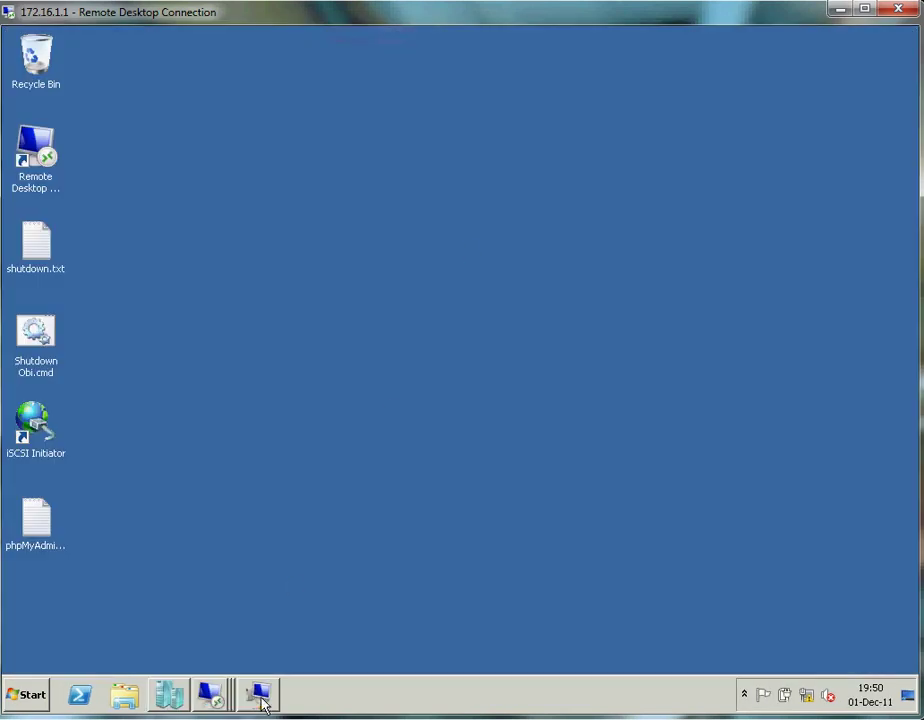
# - Return to the WookieVM01 session and refresh the empty Q: drive listing
pyautogui.click(258, 694)
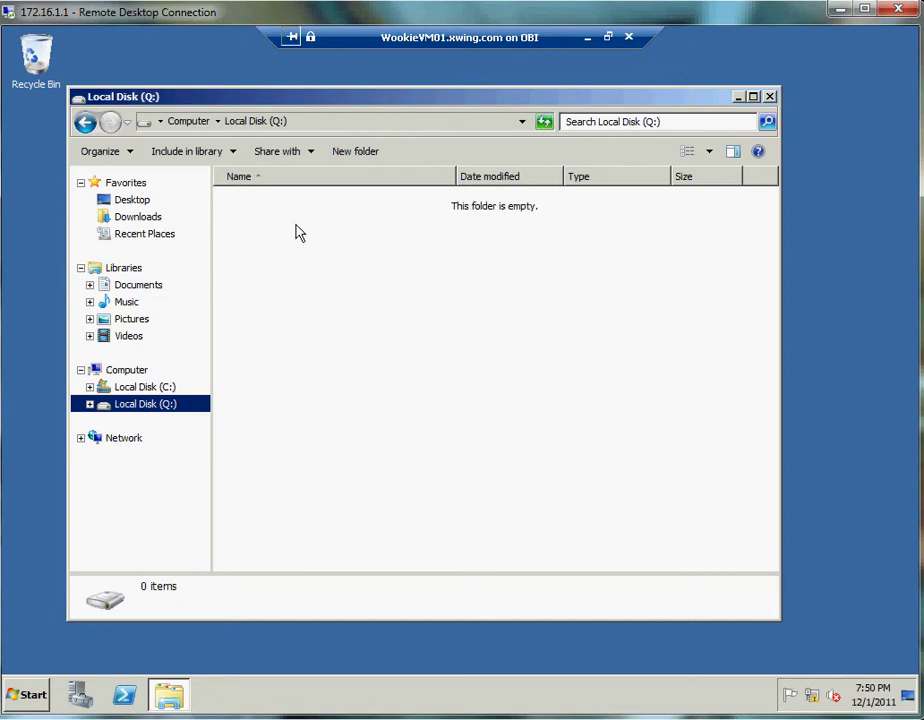
pyautogui.rightClick(292, 341)
pyautogui.click(336, 395)
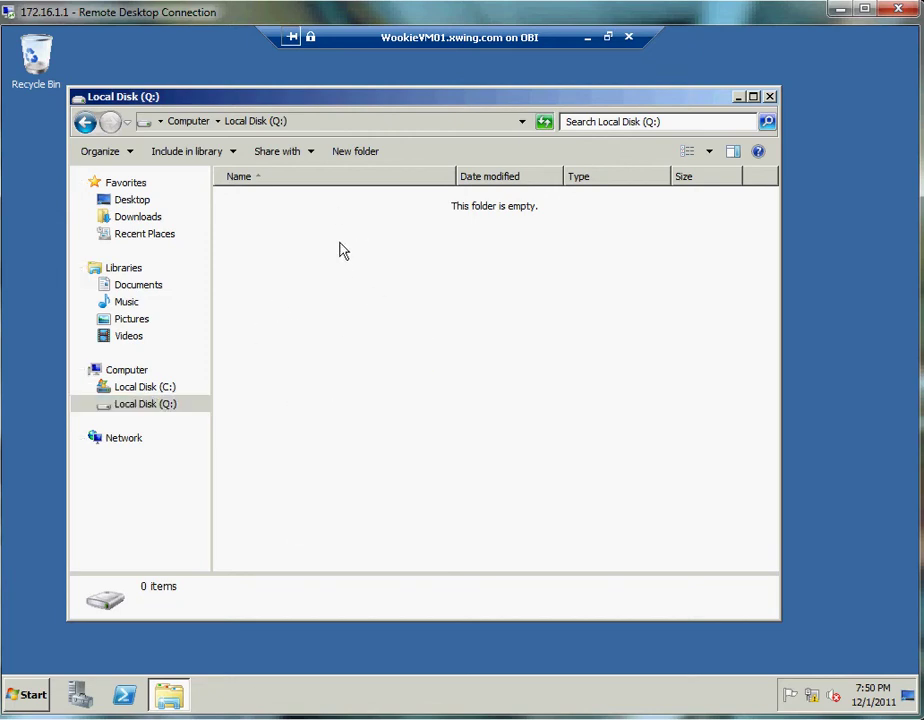
pyautogui.click(28, 695)
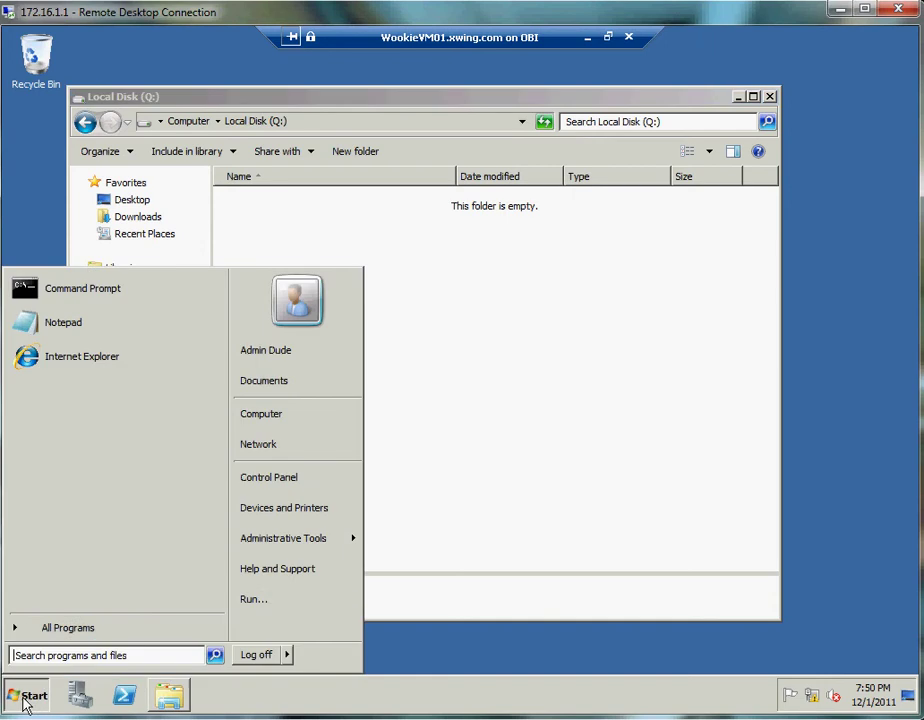
pyautogui.click(252, 599)
pyautogui.write('h')
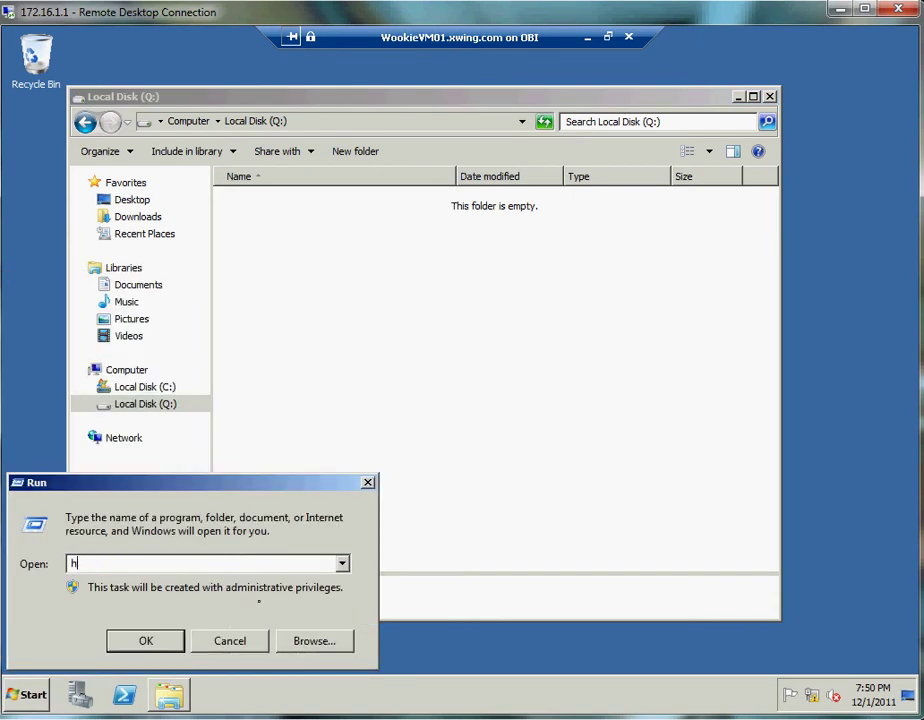
pyautogui.write('ttp://localhost')
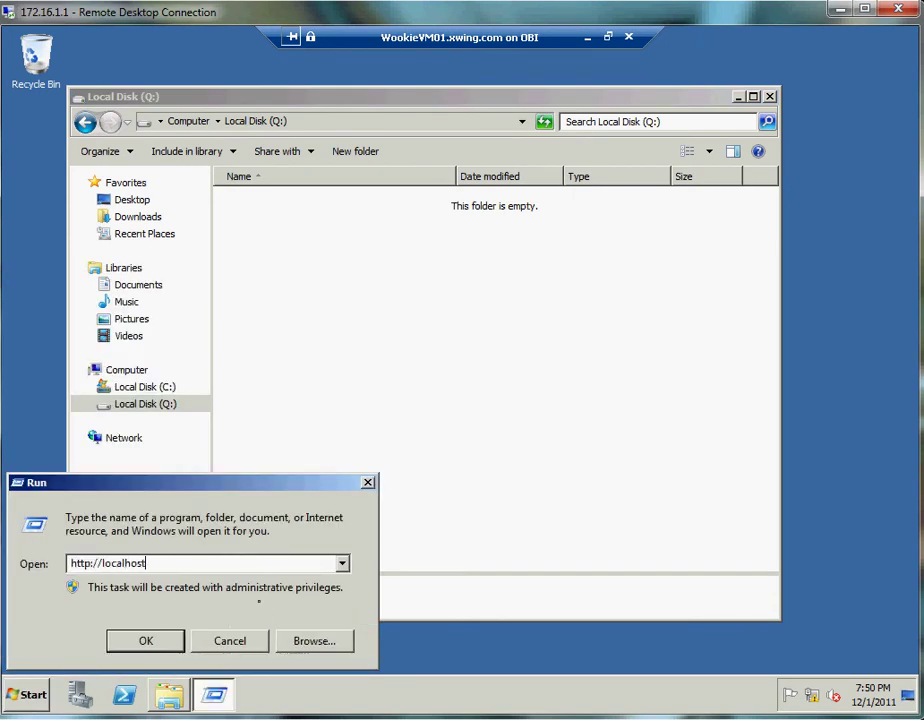
pyautogui.press('Return')
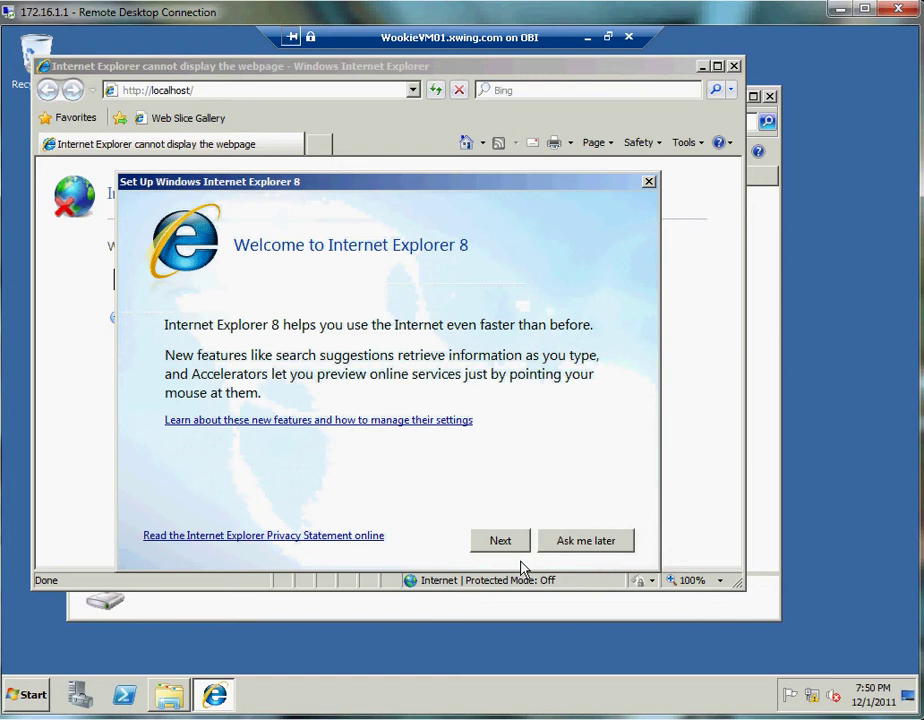
# - Complete Internet Explorer 8 first-run setup, declining Suggested Sites and using express settings
pyautogui.click(500, 546)
pyautogui.click(210, 390)
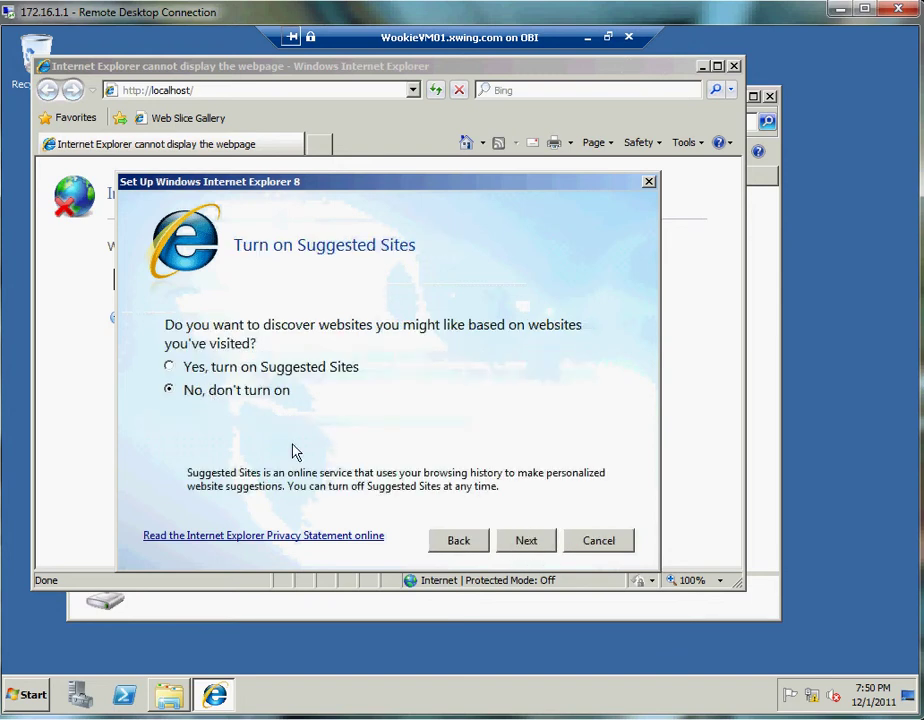
pyautogui.click(527, 546)
pyautogui.click(240, 362)
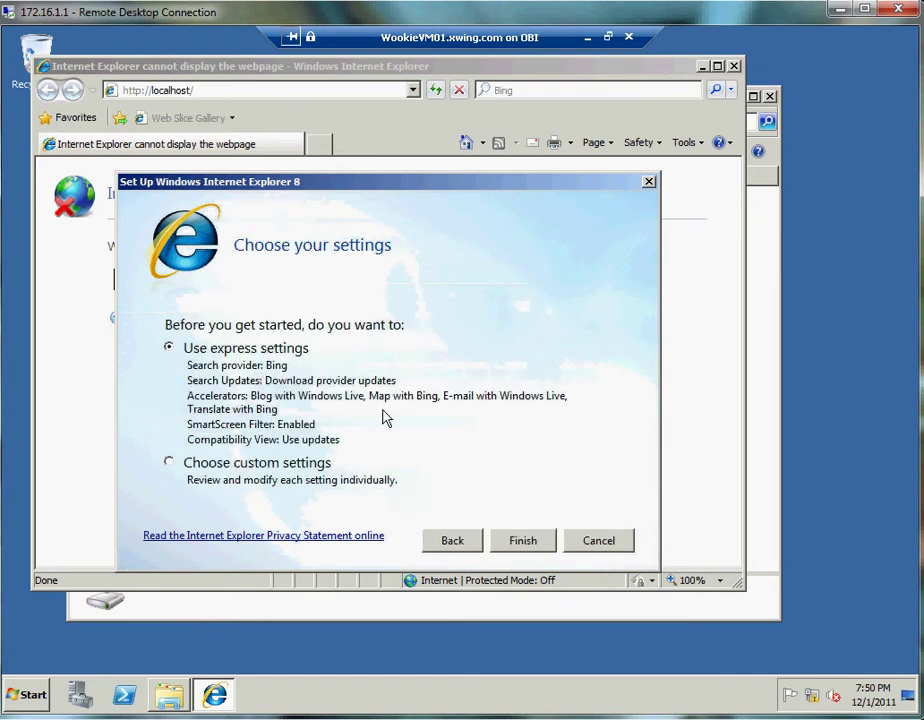
pyautogui.click(540, 545)
# - Close the browser with all its tabs and minimize the WookieVM01 session
pyautogui.click(734, 66)
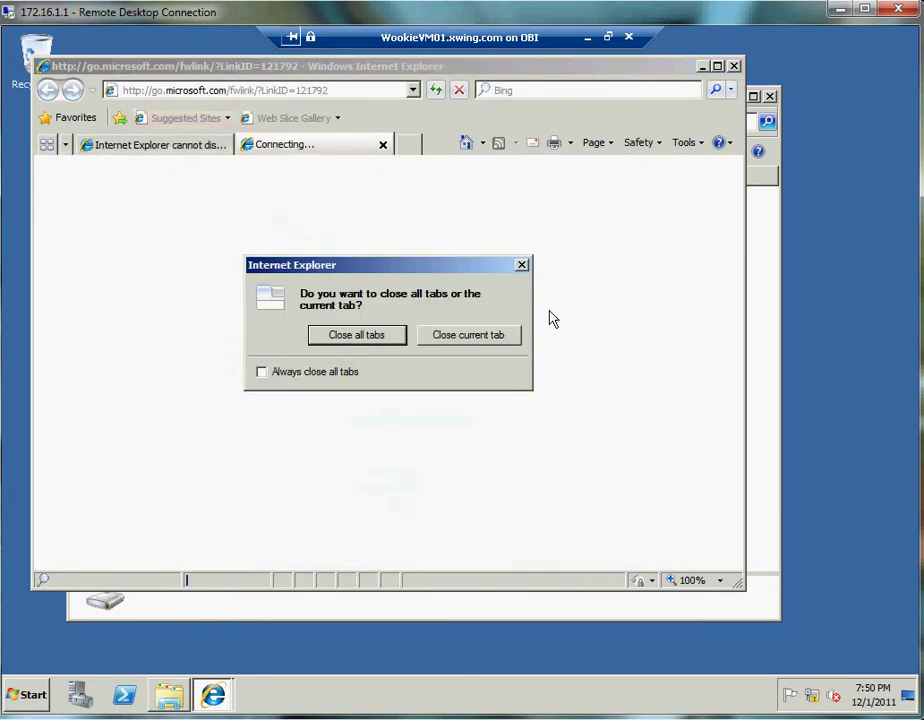
pyautogui.click(356, 335)
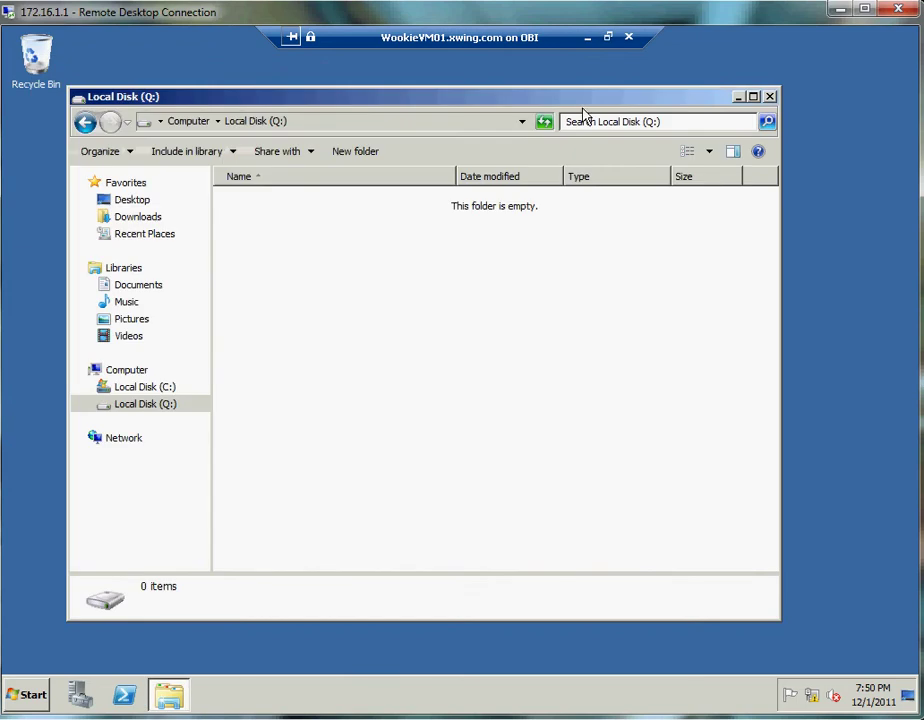
pyautogui.click(586, 39)
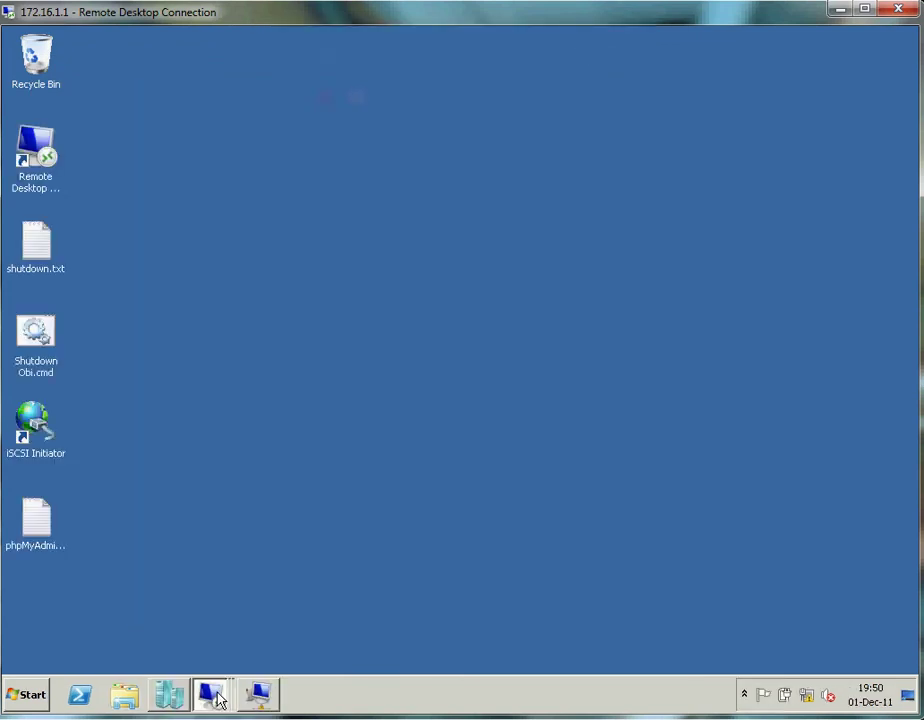
# - In VMs and Services, set Wookie Service to replace its template with the Server App-V update release
pyautogui.moveTo(219, 700)
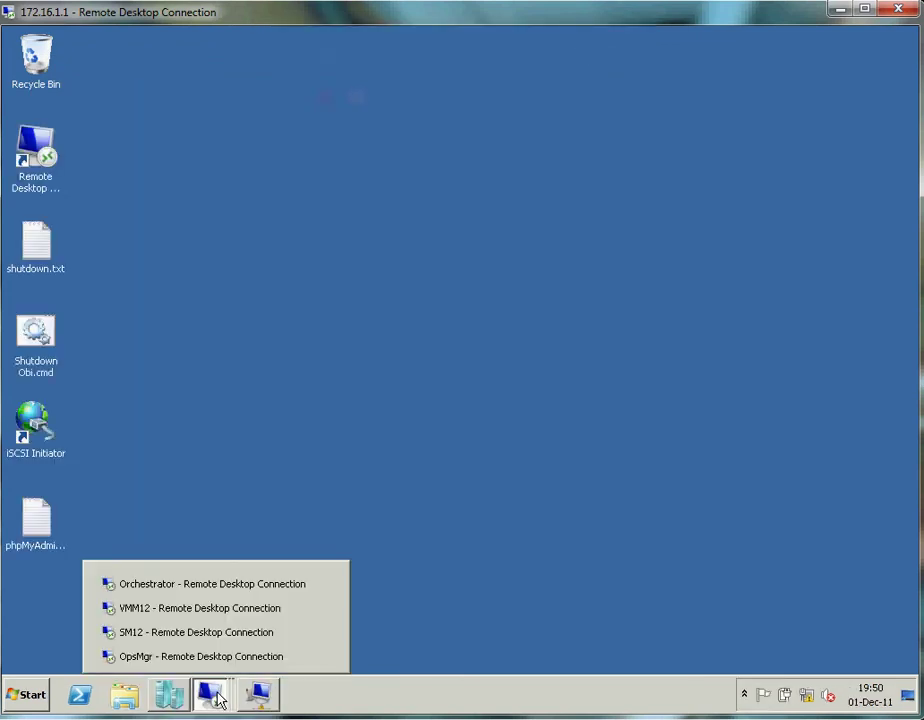
pyautogui.click(192, 609)
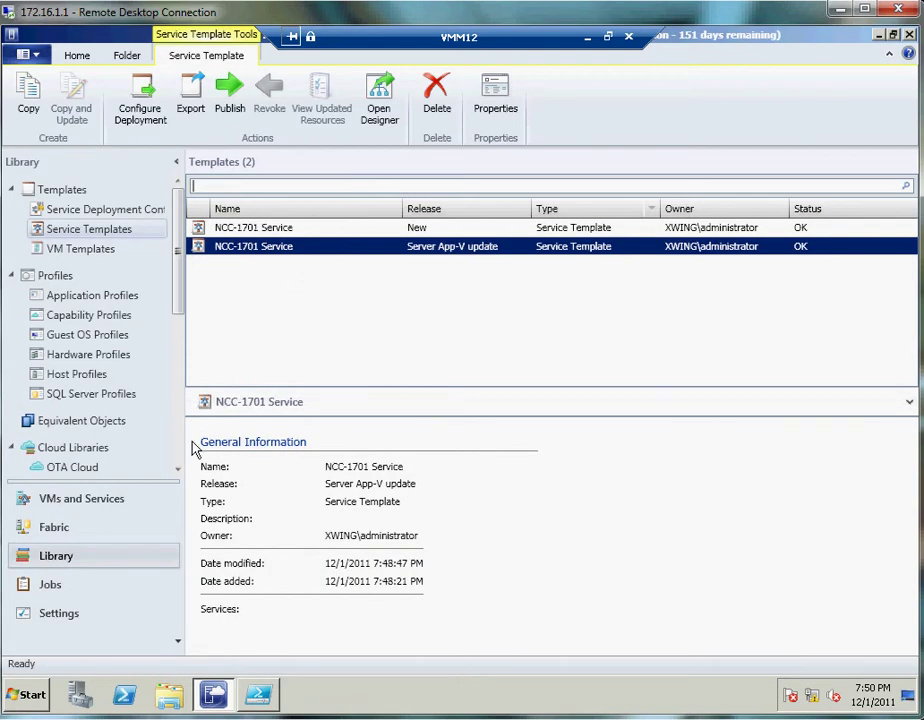
pyautogui.click(121, 497)
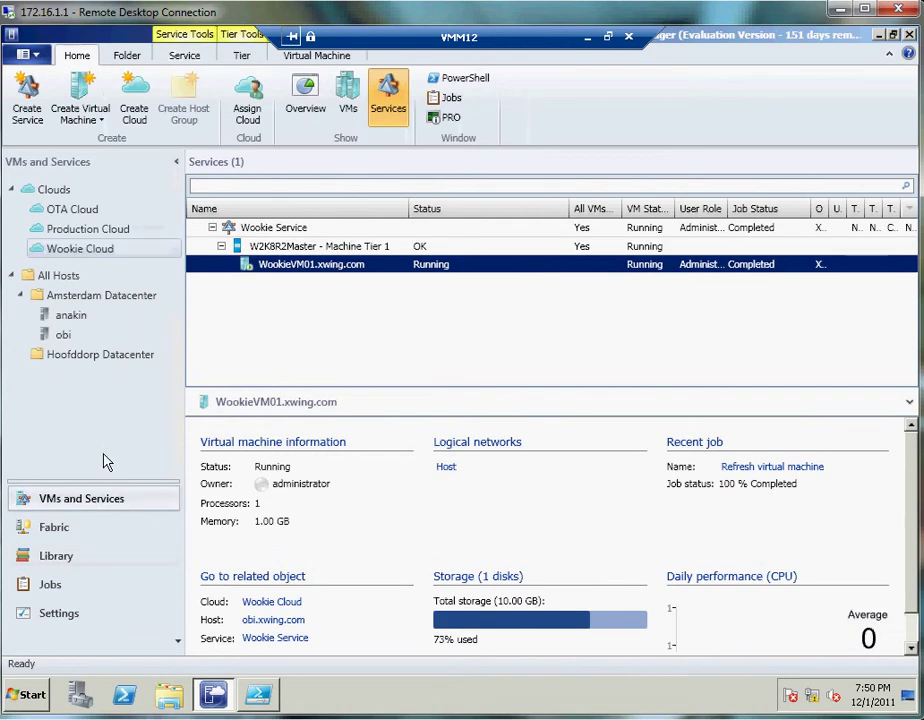
pyautogui.rightClick(278, 234)
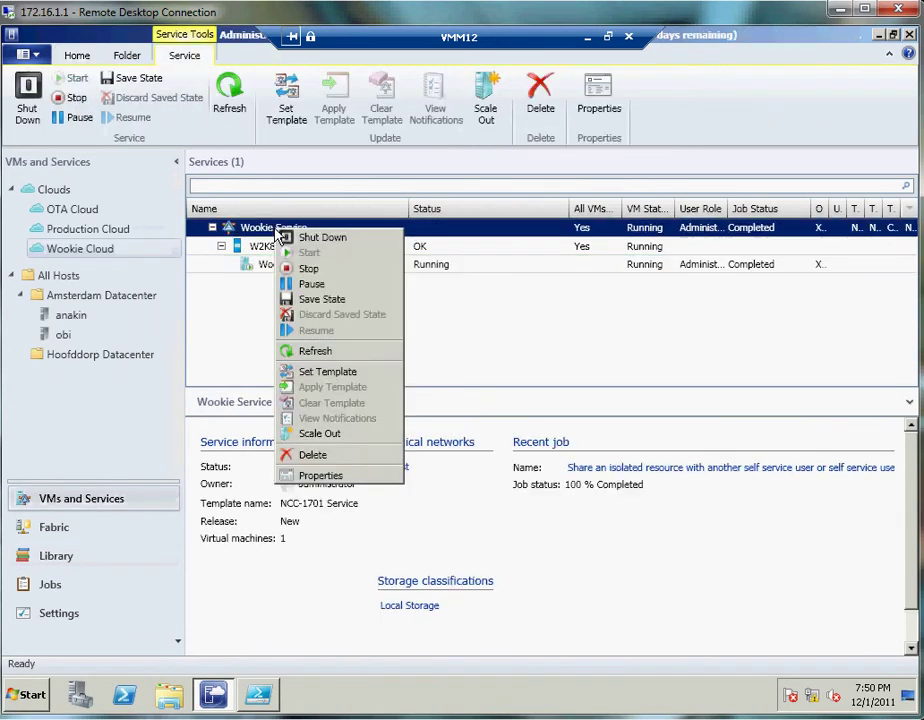
pyautogui.click(321, 372)
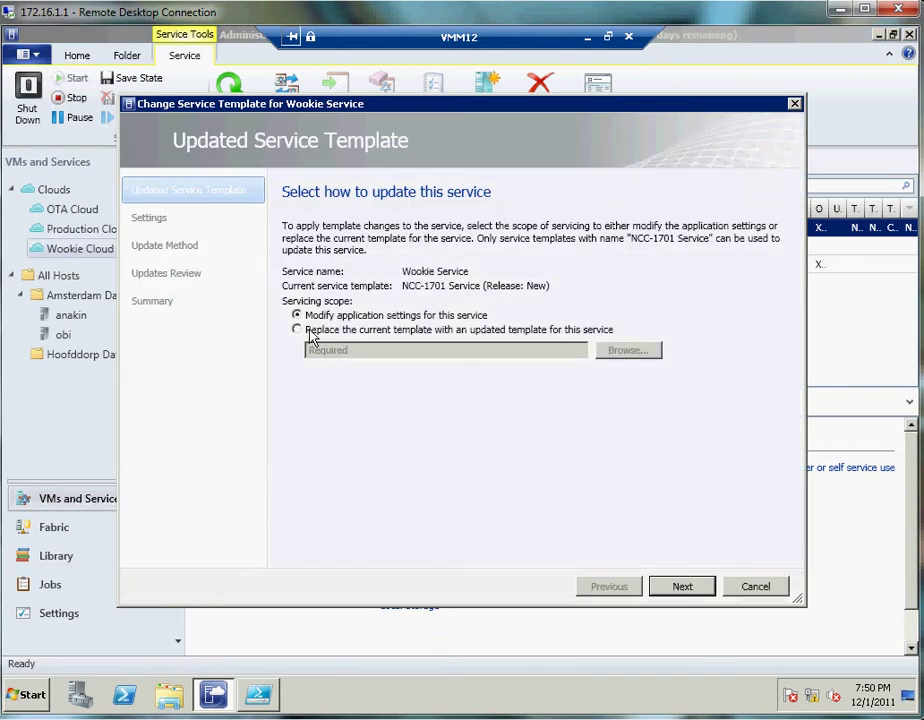
pyautogui.click(310, 336)
pyautogui.click(604, 354)
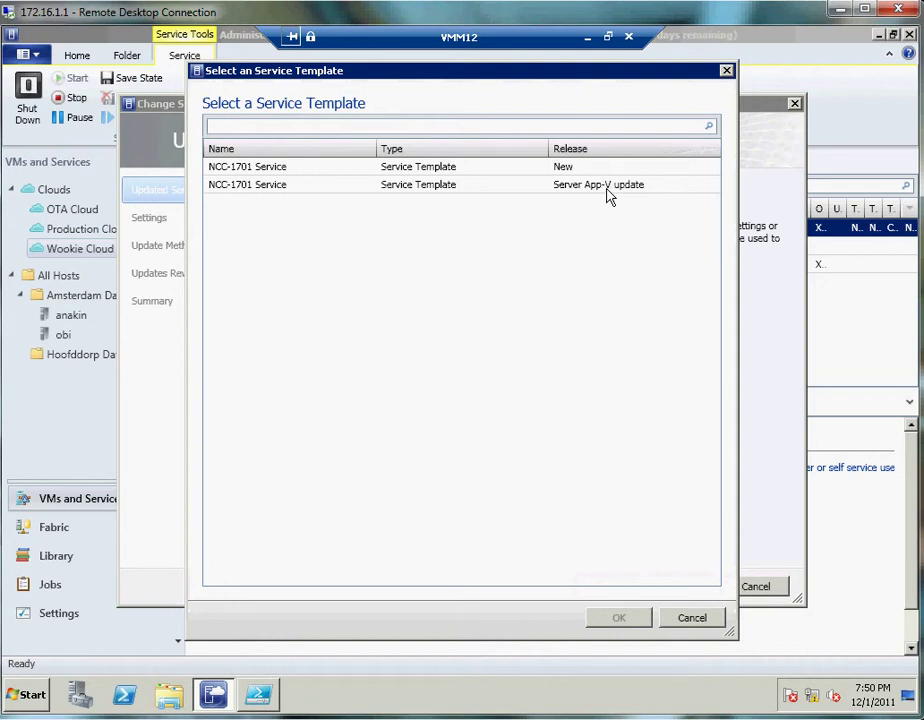
pyautogui.click(262, 190)
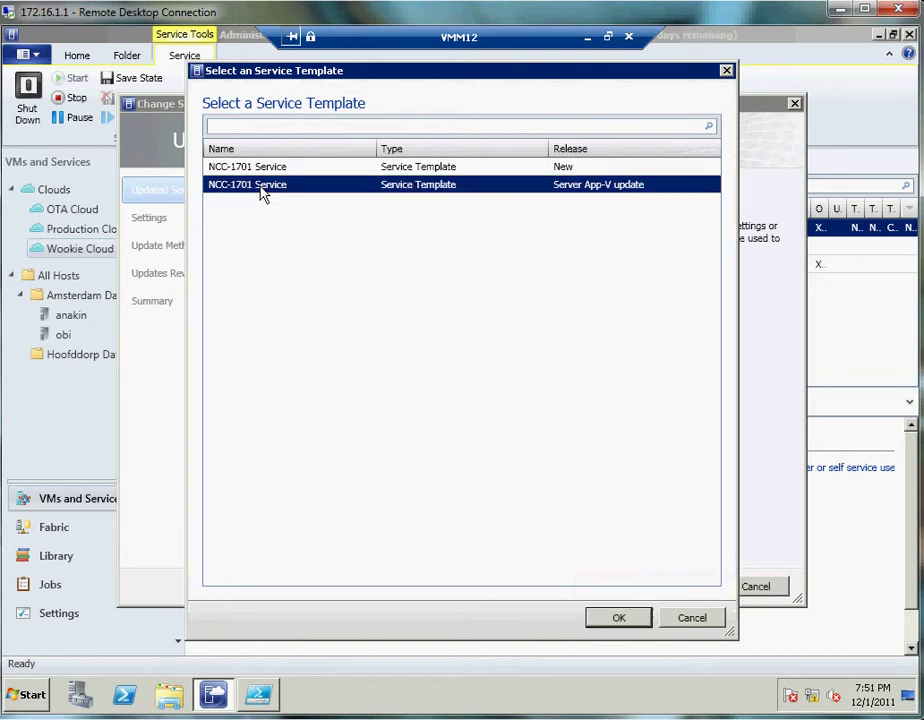
pyautogui.click(600, 617)
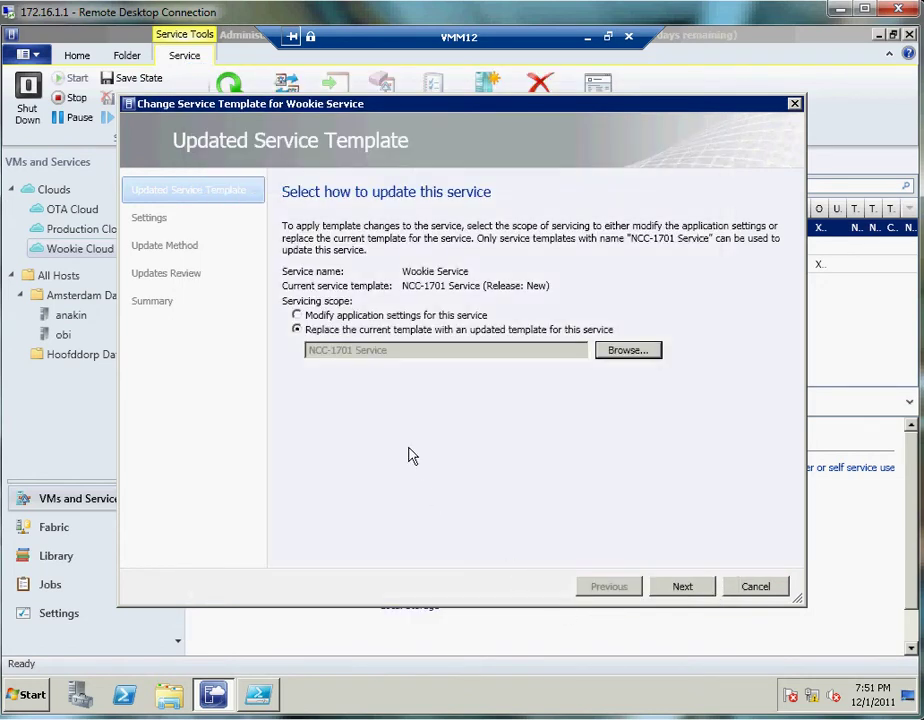
# - Keep the in-place update method for the machine tier's existing virtual machines
pyautogui.click(690, 588)
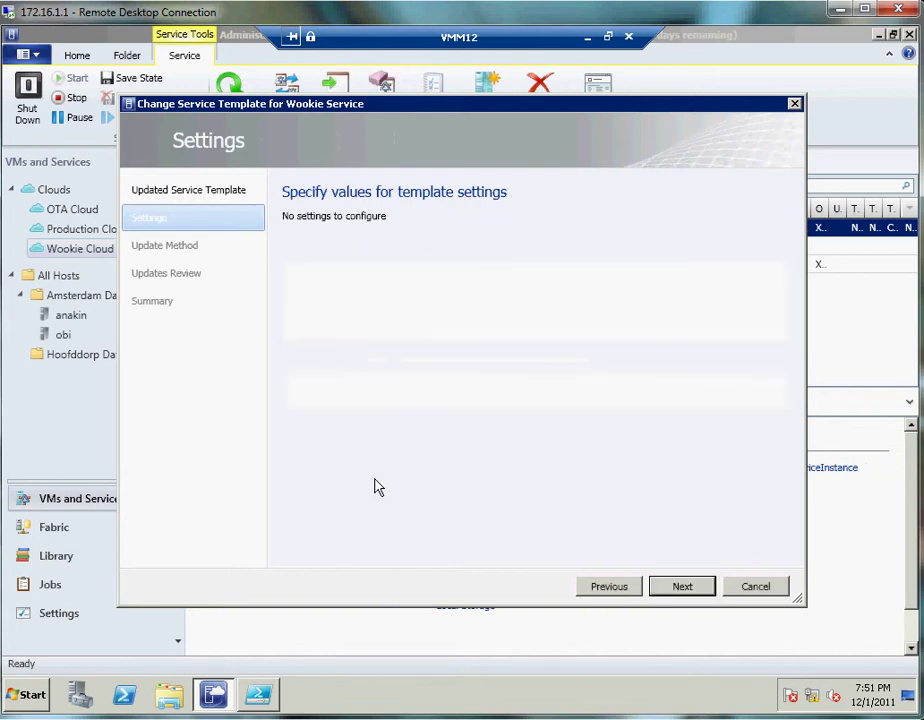
pyautogui.click(681, 588)
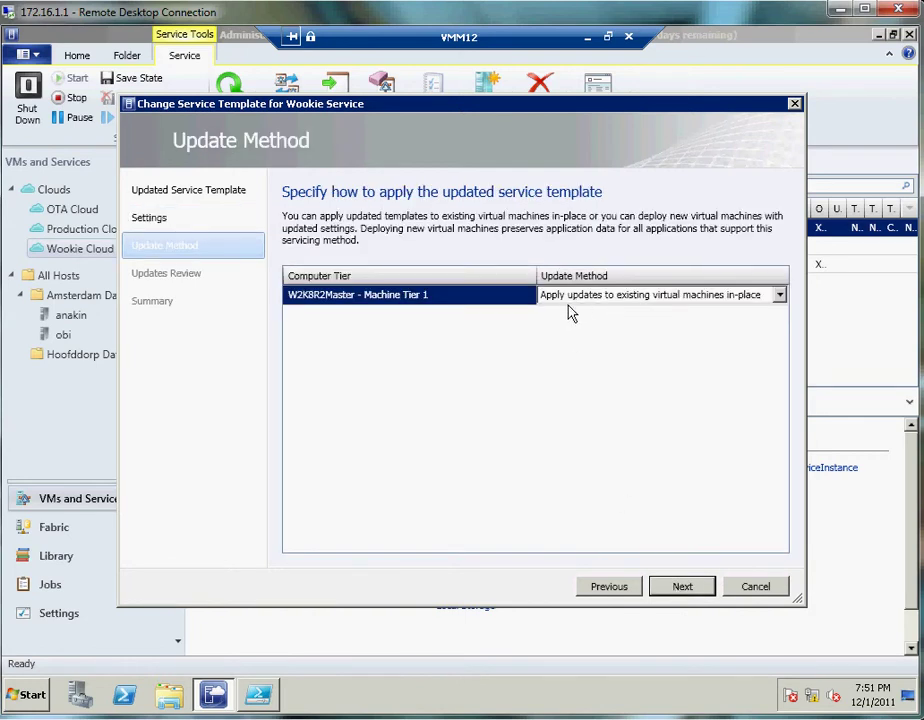
pyautogui.click(779, 296)
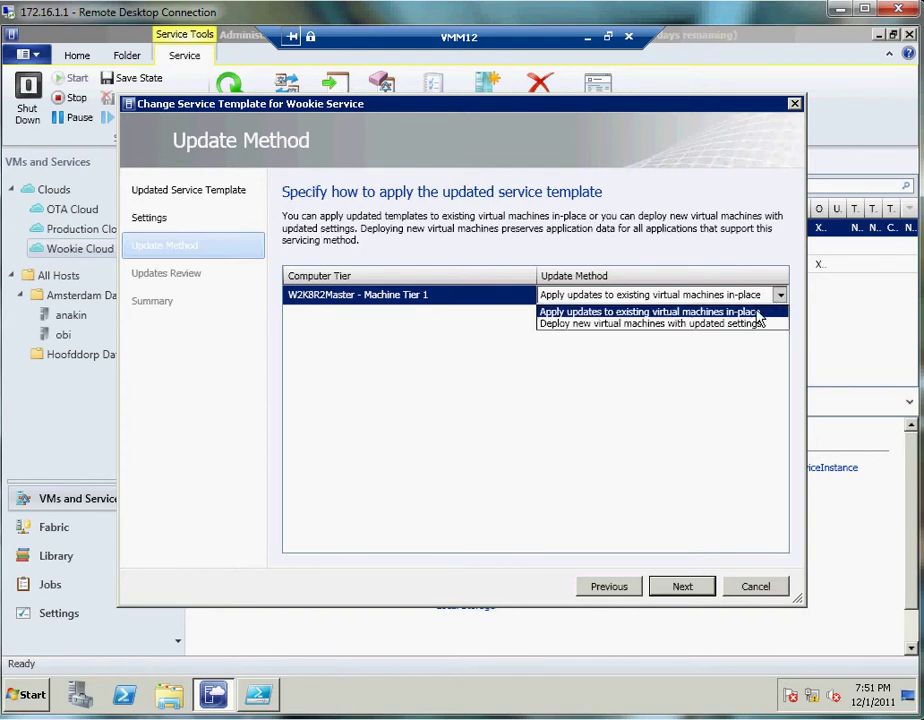
pyautogui.click(755, 313)
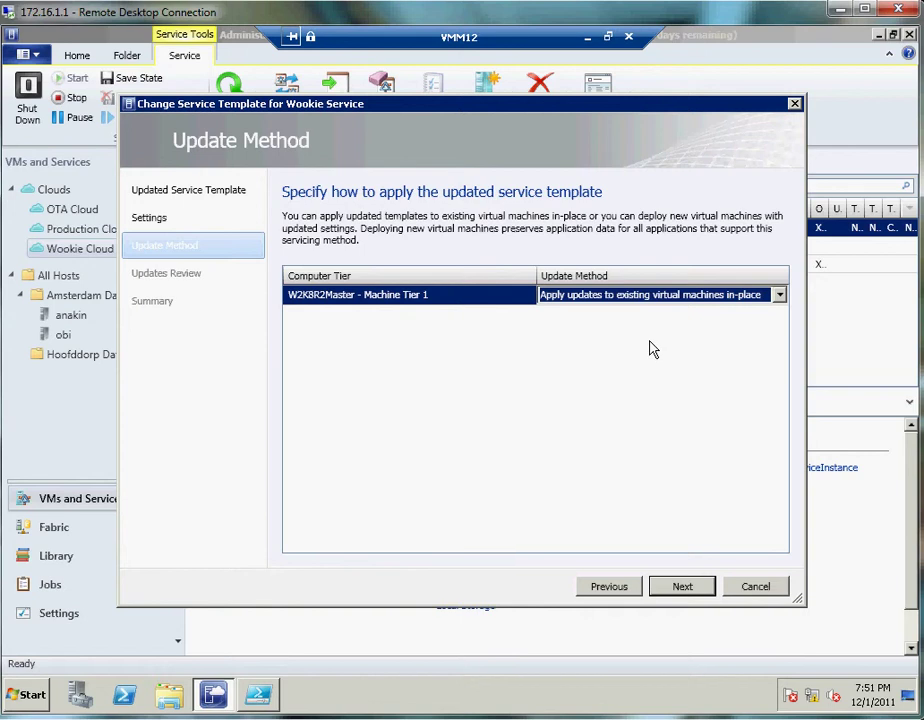
pyautogui.click(662, 590)
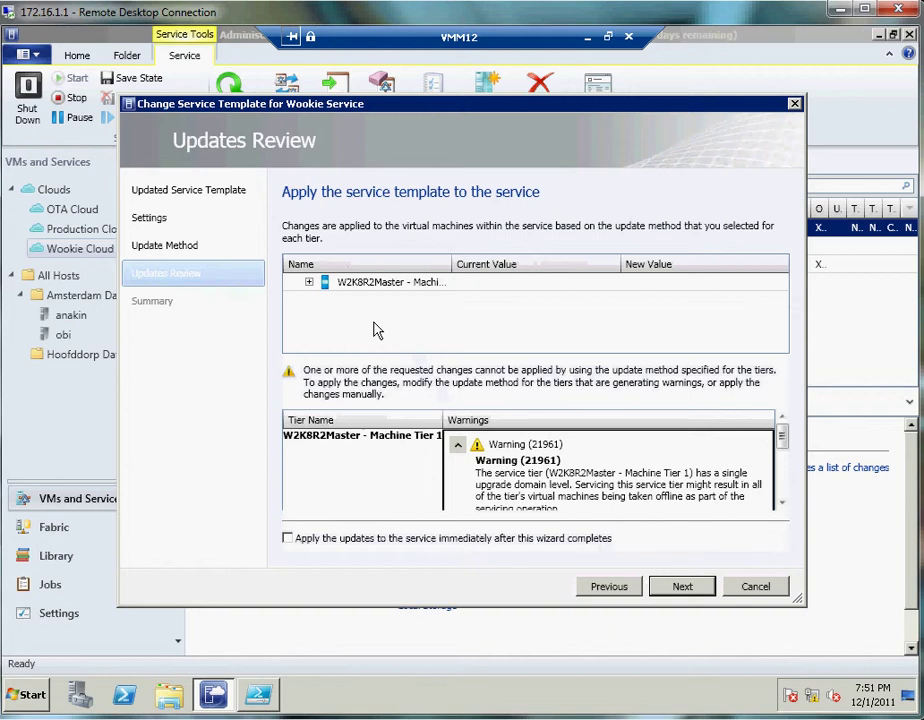
# - Review the tier's Install-Application change and choose to apply updates immediately
pyautogui.click(310, 284)
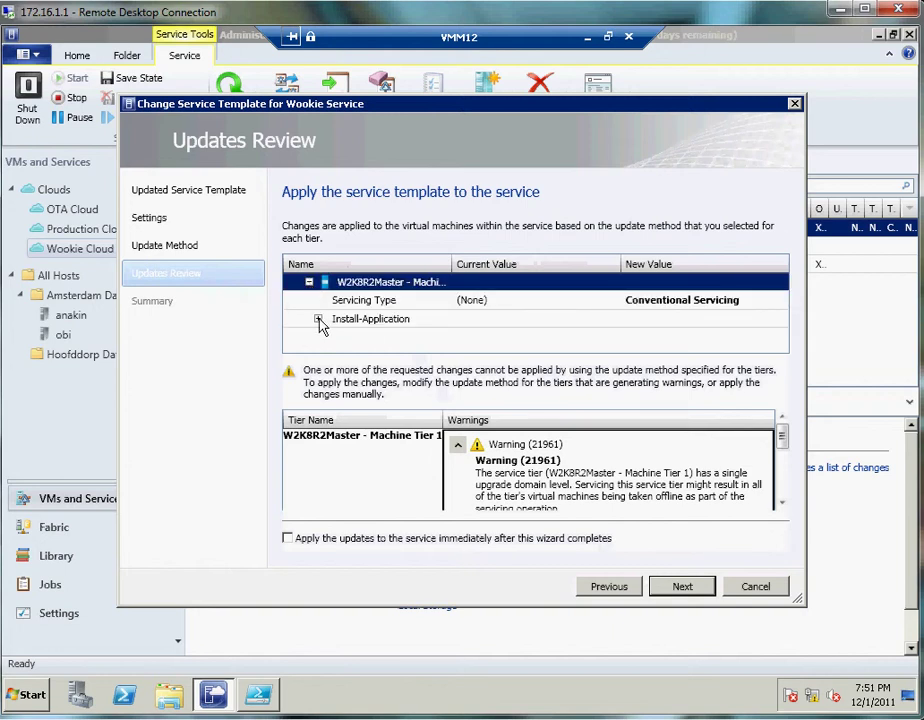
pyautogui.click(318, 320)
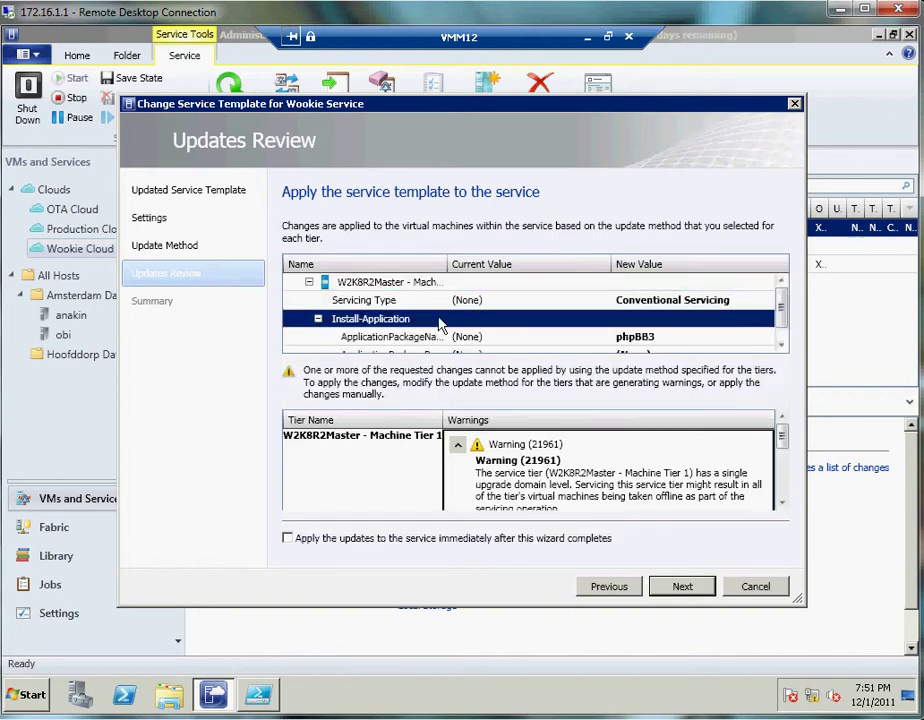
pyautogui.click(288, 539)
pyautogui.click(682, 587)
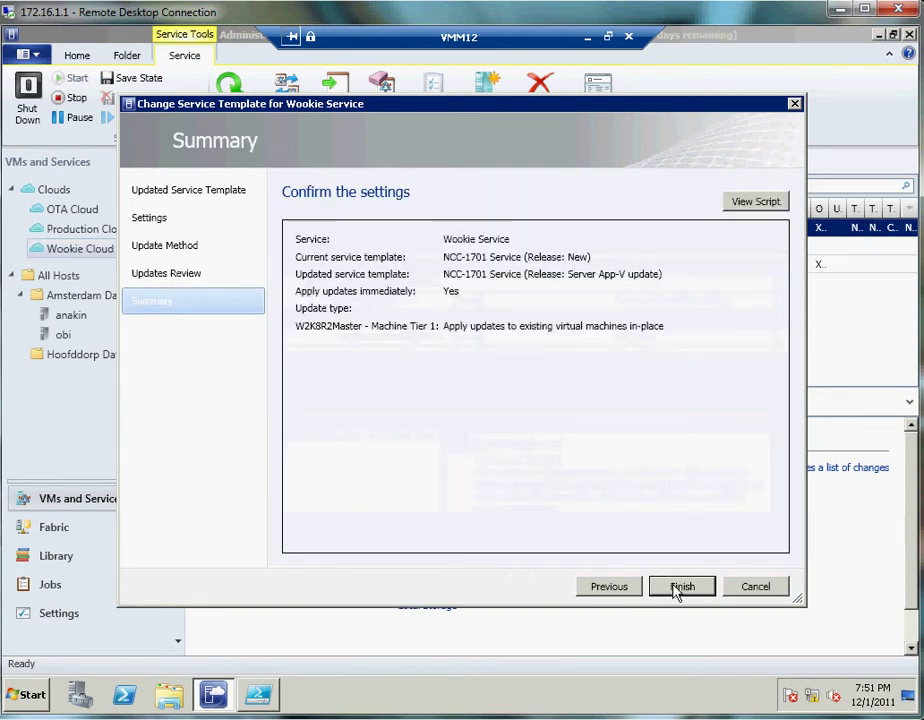
# - Finish the wizard, follow the Perform servicing on a Service job in Jobs, then minimize VMM12
pyautogui.click(681, 587)
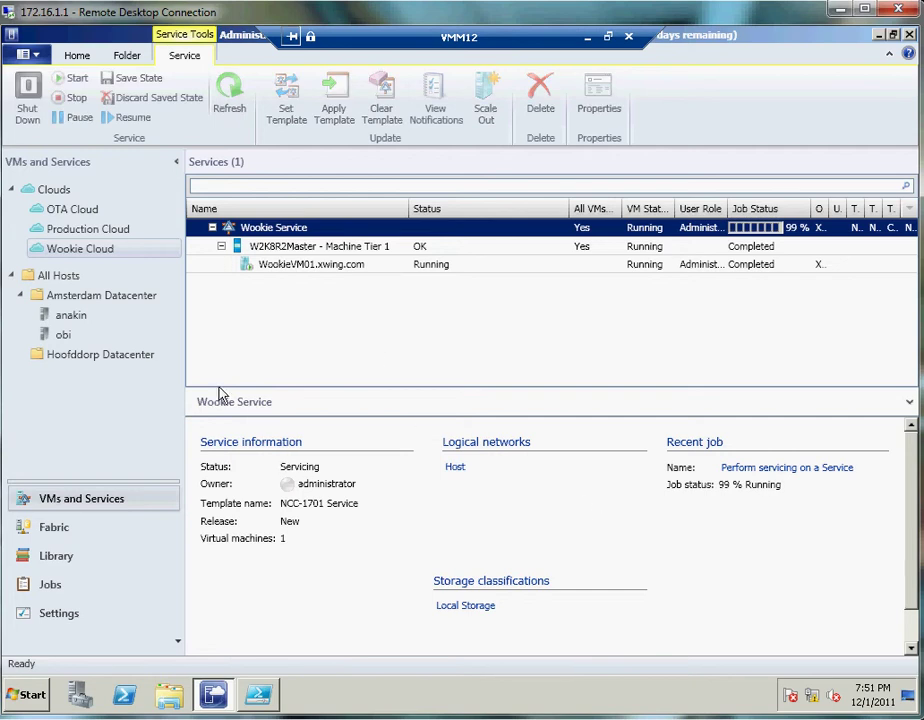
pyautogui.click(76, 586)
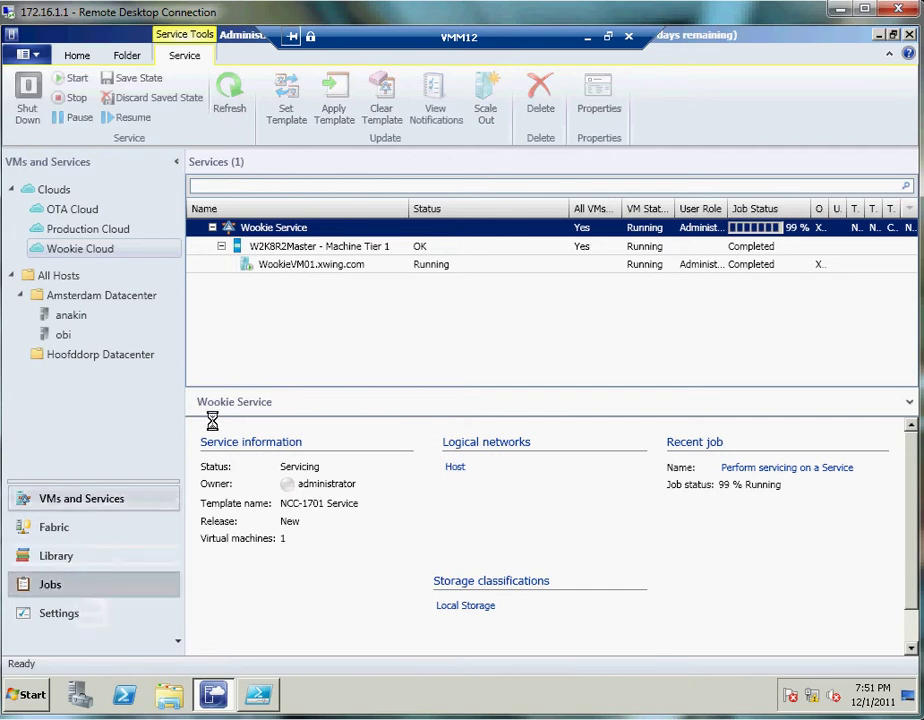
pyautogui.click(276, 229)
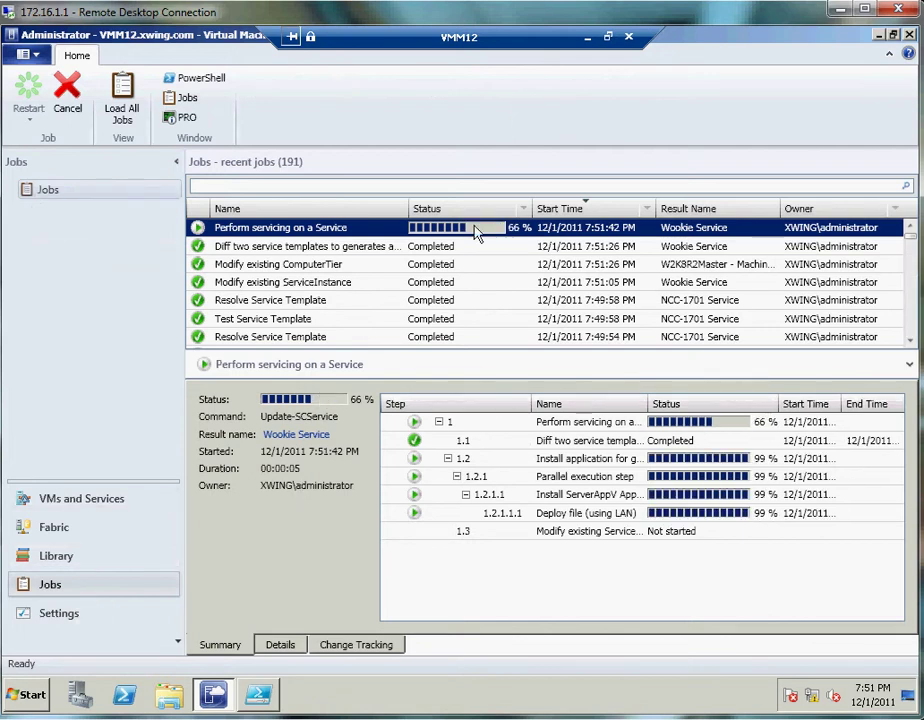
pyautogui.click(588, 38)
# - In the SM12 session, open the 'Customer Onboarding Has Completed' email and follow its App Controller link
pyautogui.click(216, 697)
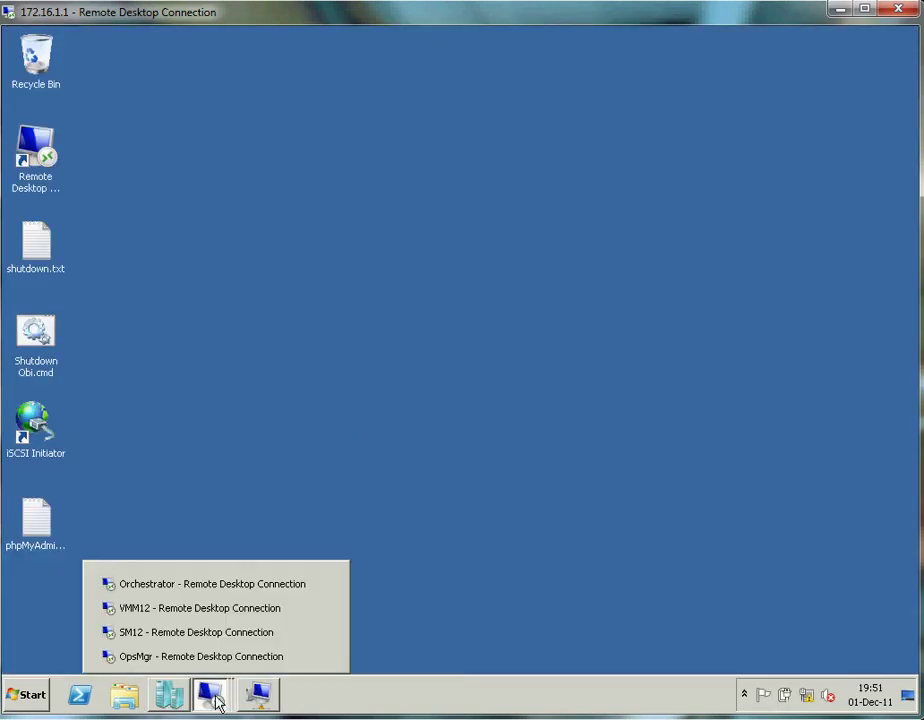
pyautogui.click(178, 642)
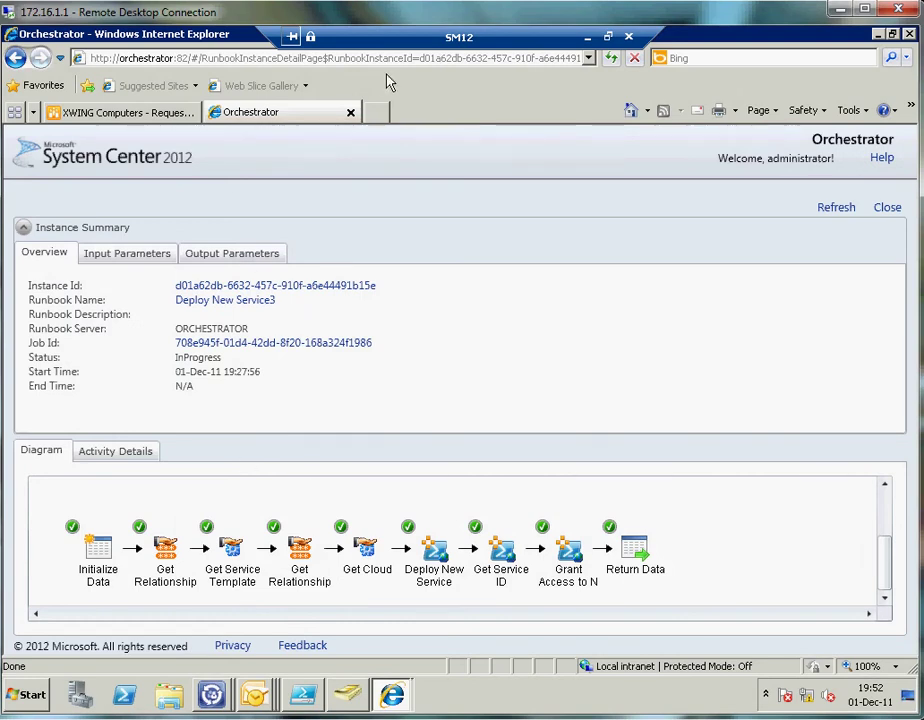
pyautogui.click(255, 694)
pyautogui.click(192, 660)
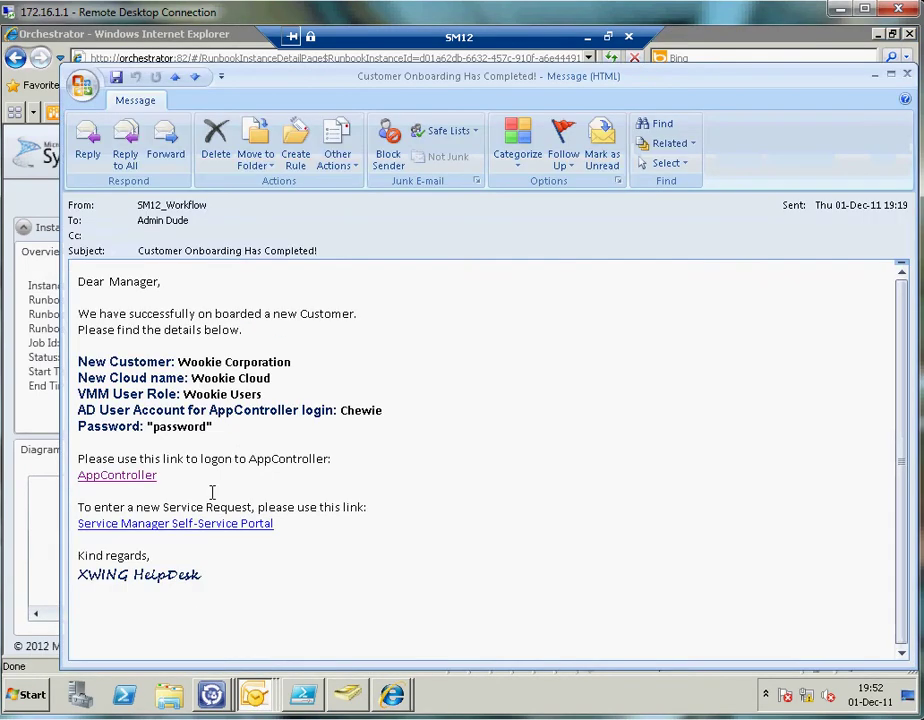
pyautogui.click(124, 478)
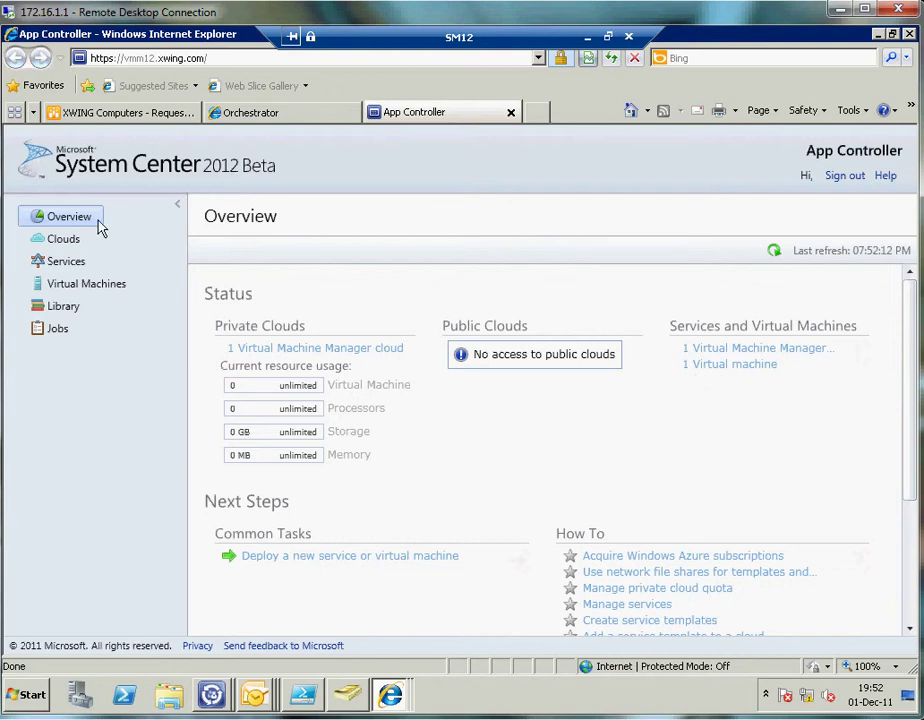
# - Review the Services and Jobs pages, then view and close the Wookie Service diagram
pyautogui.click(66, 262)
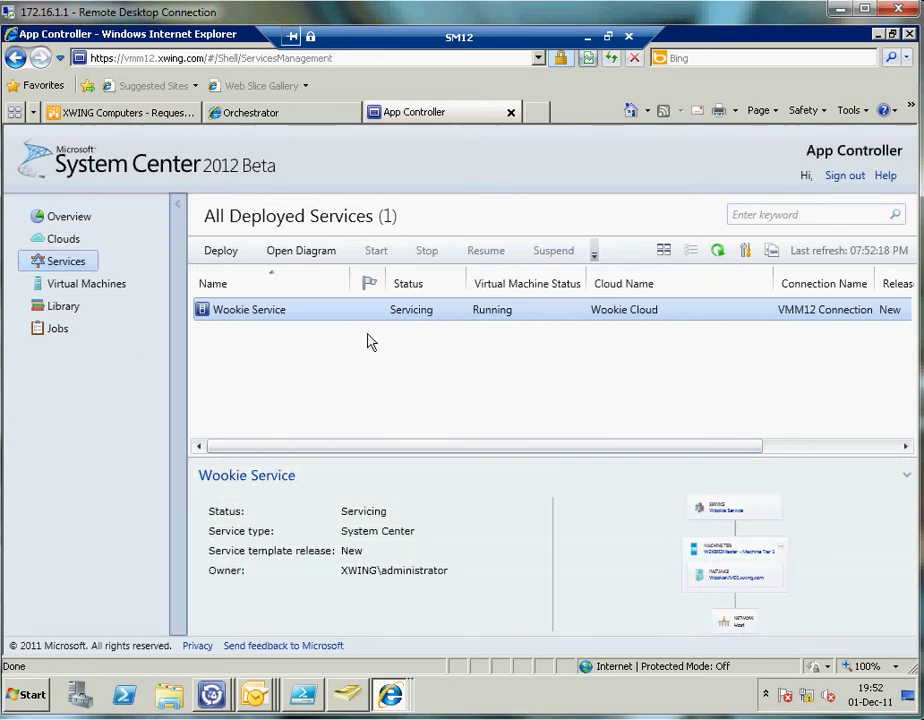
pyautogui.click(66, 333)
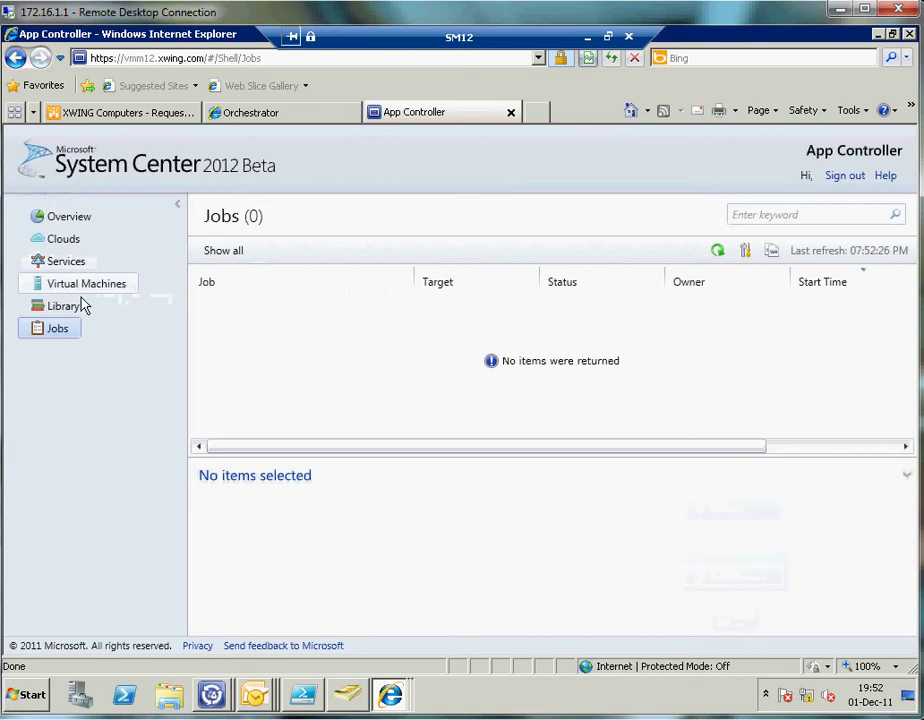
pyautogui.click(60, 261)
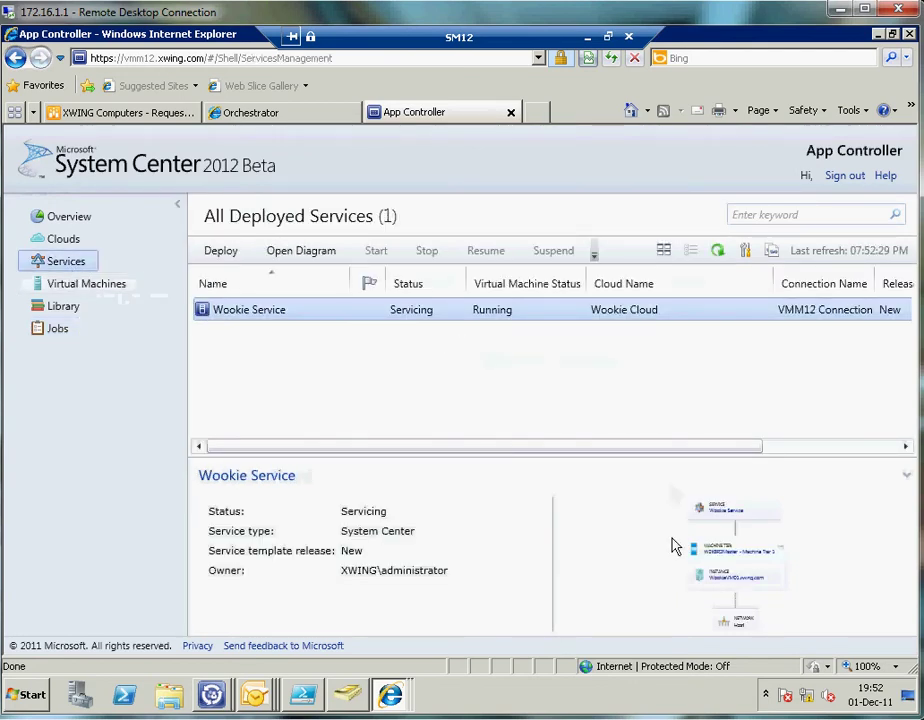
pyautogui.click(707, 558)
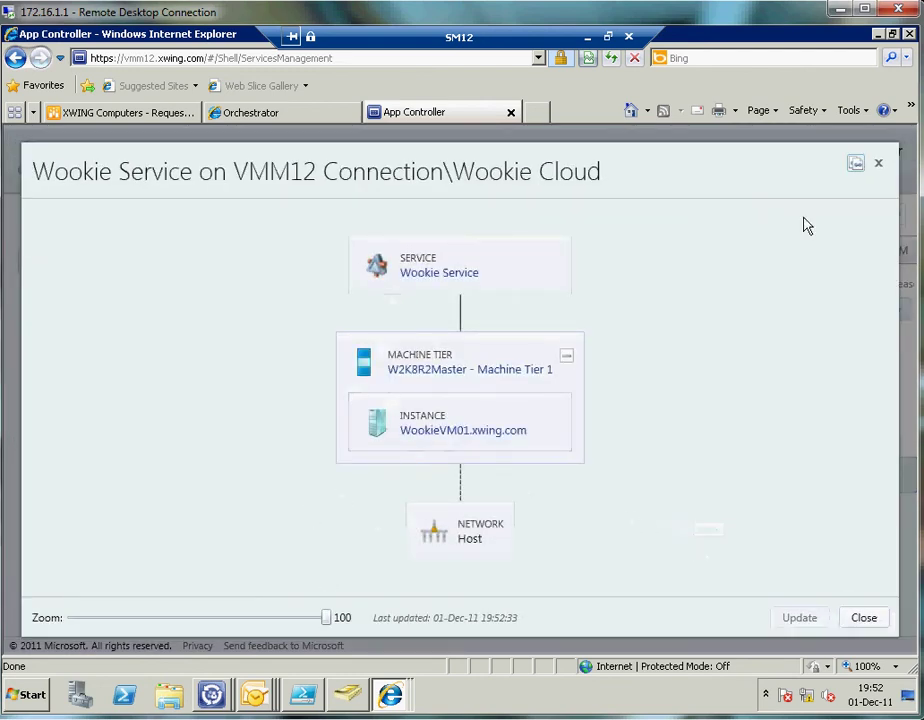
pyautogui.click(878, 163)
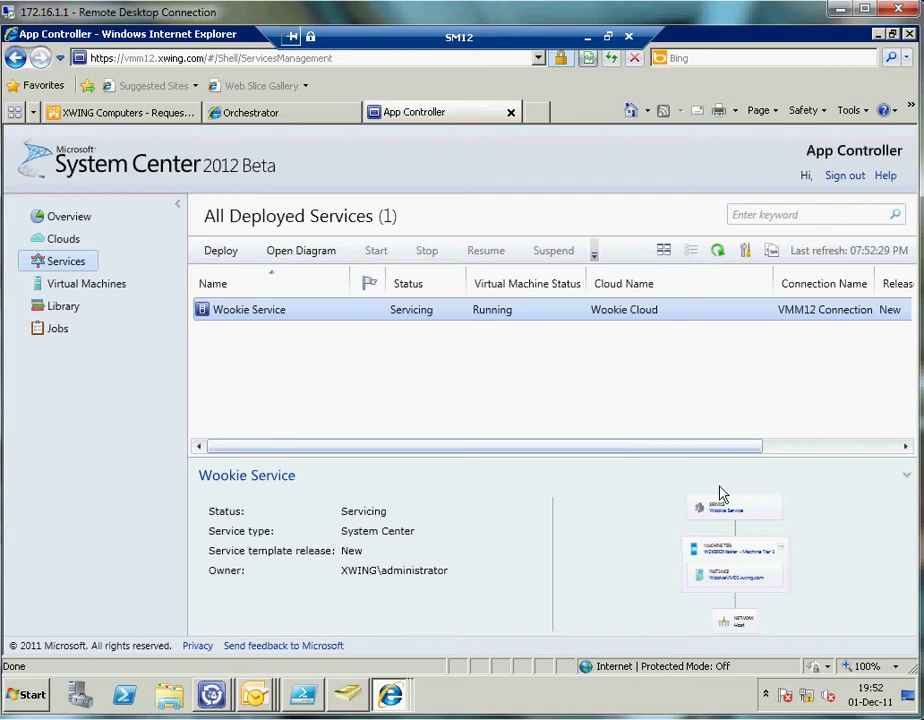
# - Switch from SM12 to the VMM12 session, confirm the Wookie Service job completed w/ Info, then minimize
pyautogui.click(588, 47)
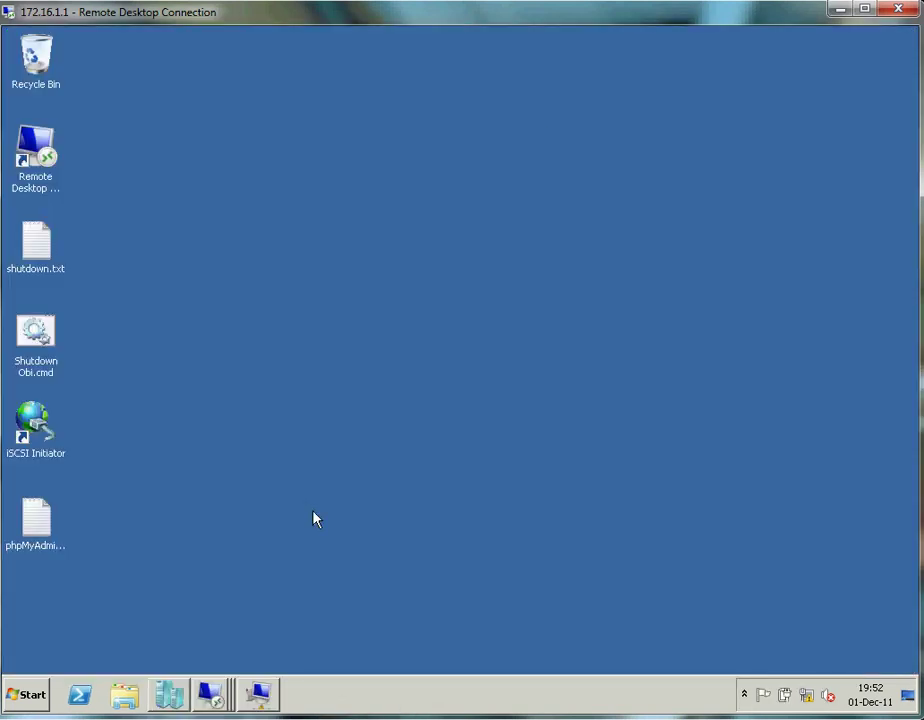
pyautogui.click(210, 694)
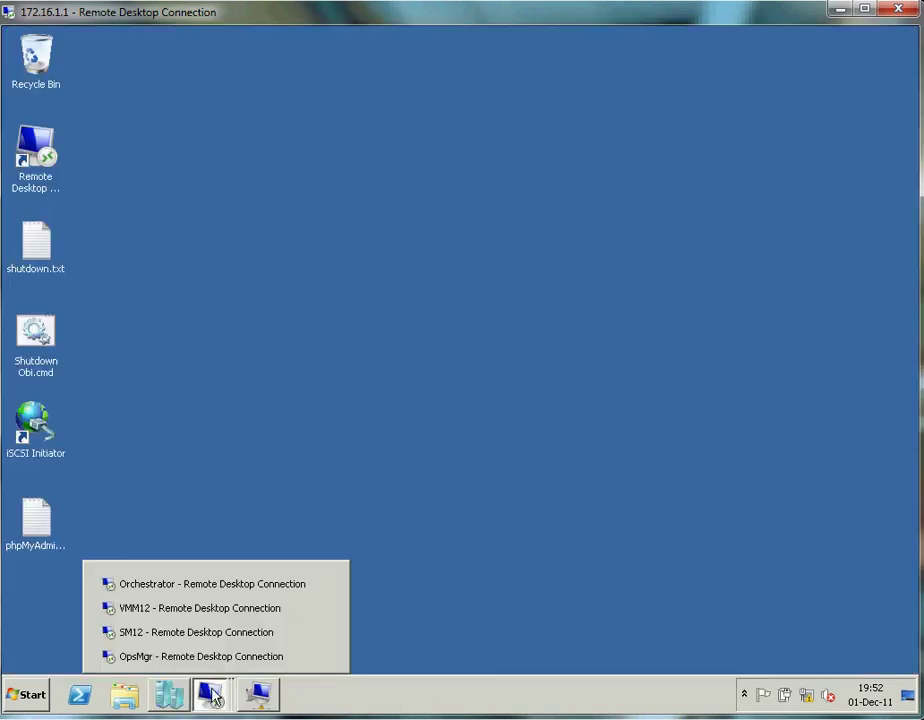
pyautogui.click(198, 610)
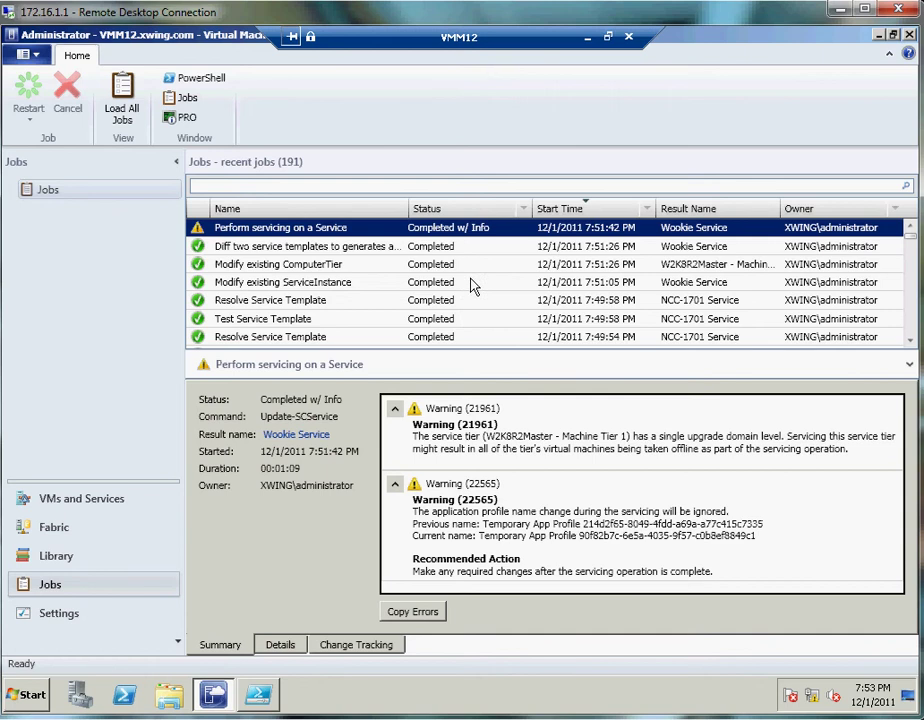
pyautogui.click(589, 37)
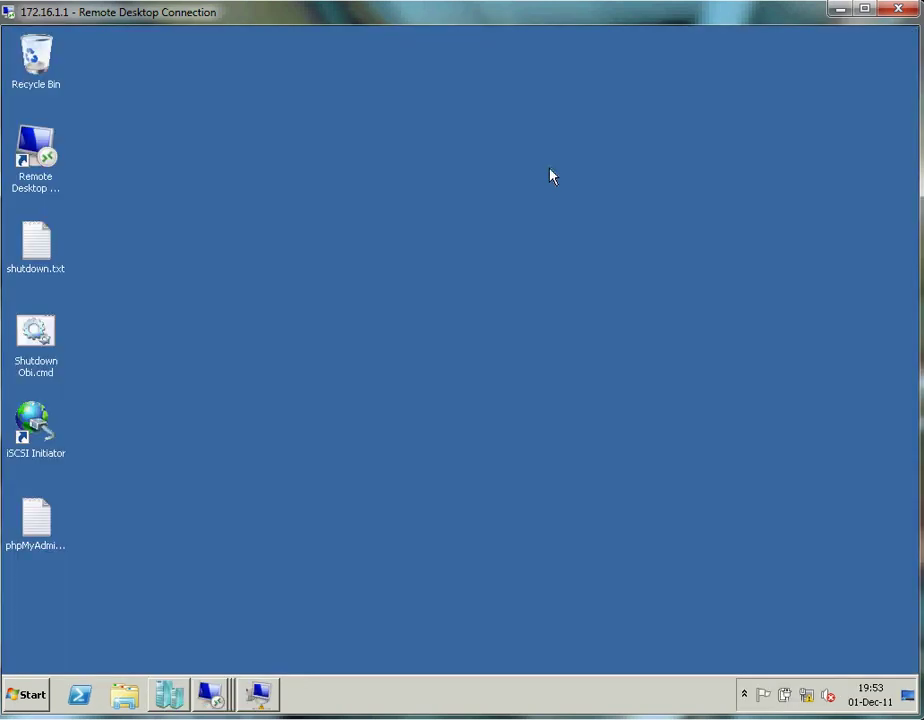
pyautogui.click(262, 692)
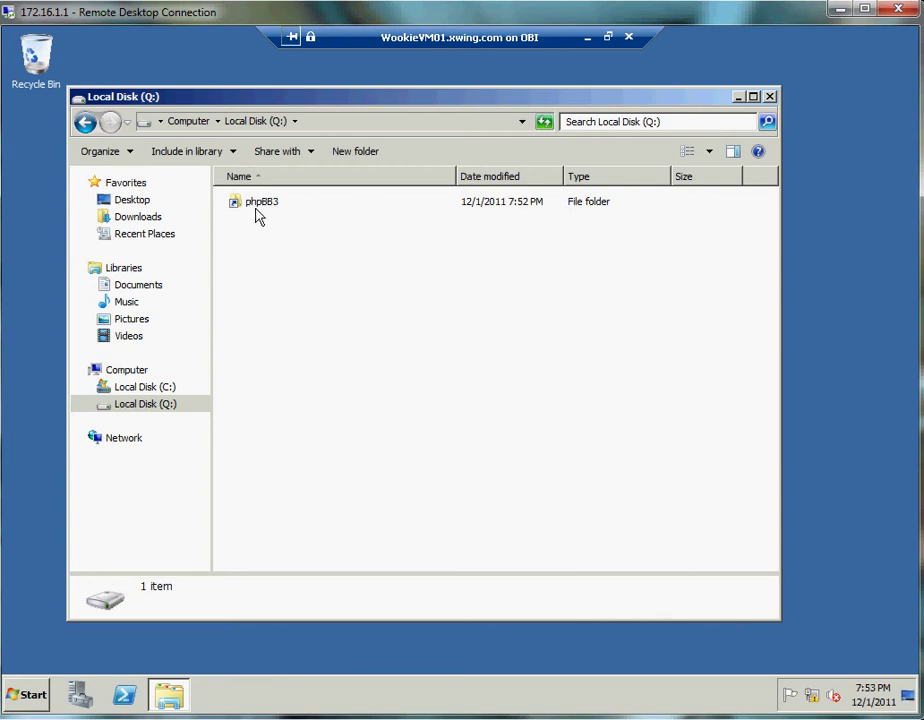
pyautogui.click(25, 692)
pyautogui.click(250, 600)
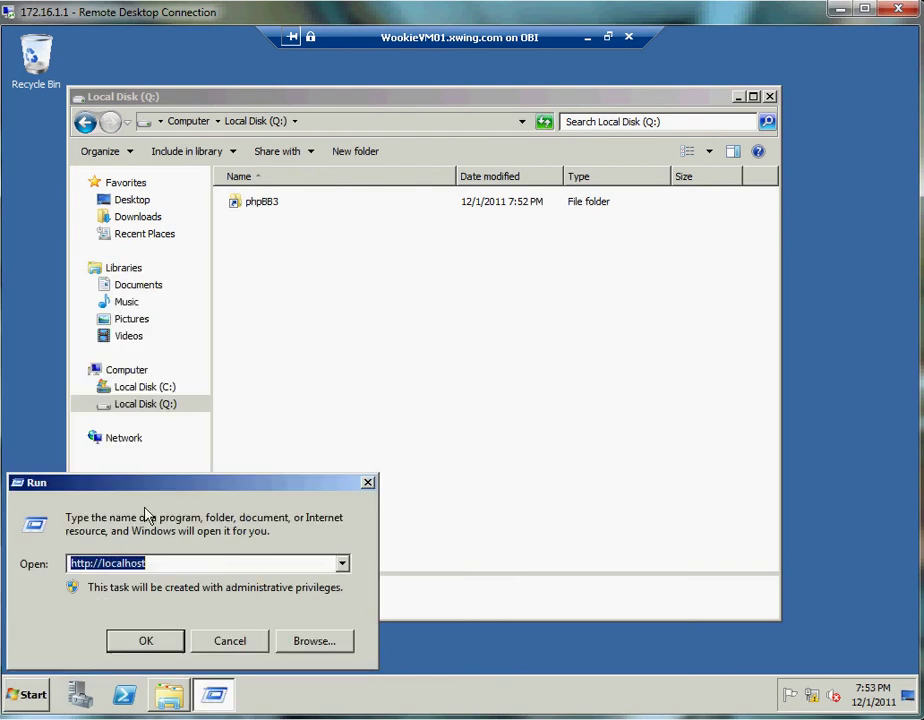
pyautogui.click(142, 643)
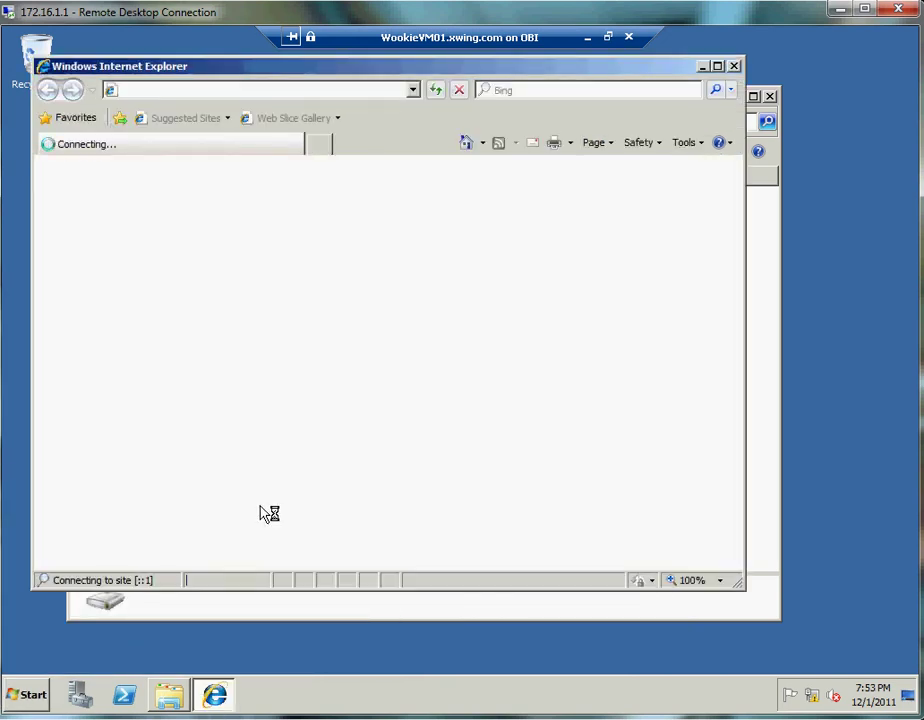
pyautogui.click(717, 66)
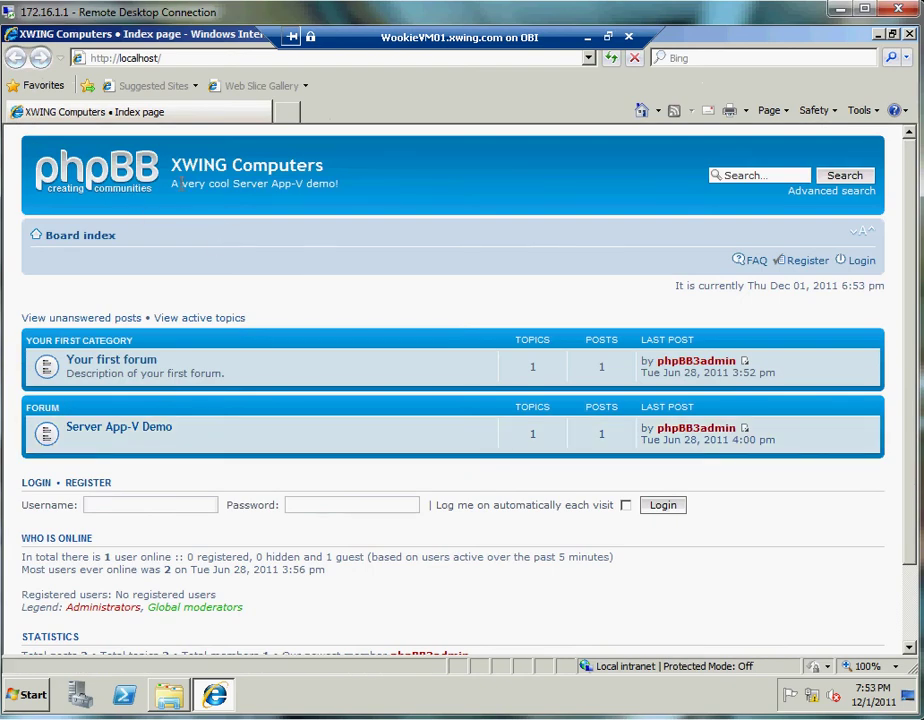
pyautogui.click(104, 430)
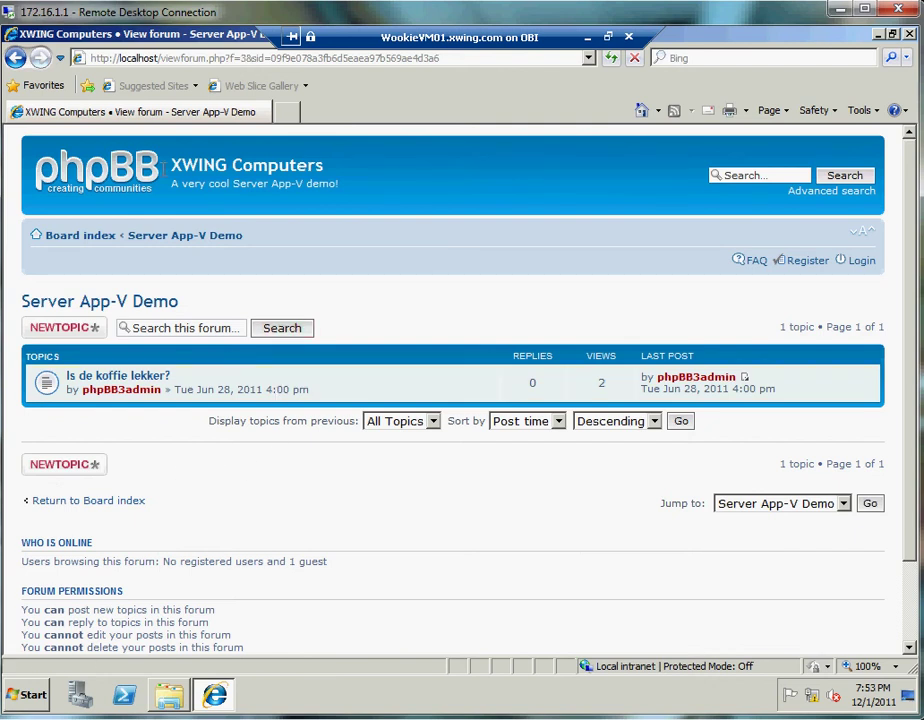
pyautogui.click(169, 62)
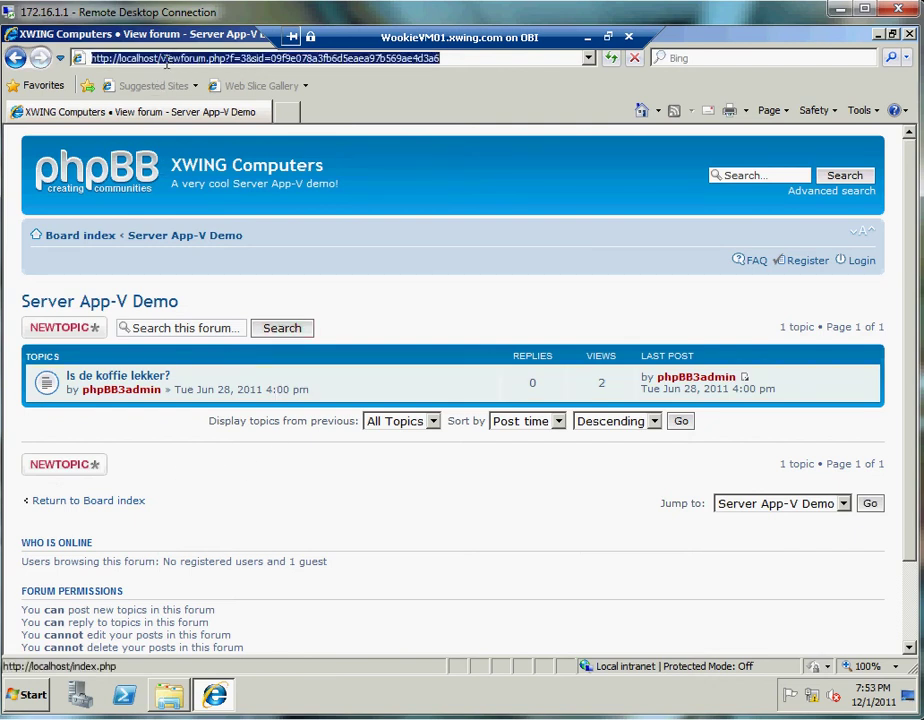
pyautogui.moveTo(166, 60); pyautogui.dragTo(457, 60)
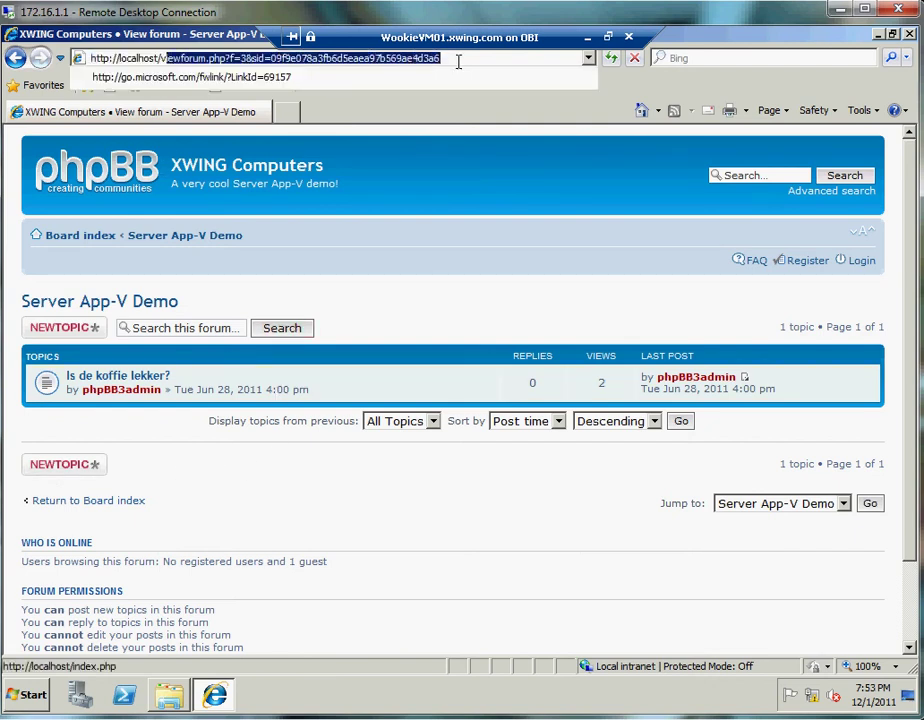
pyautogui.press('BackSpace')
pyautogui.press('BackSpace')
pyautogui.write('p://localhost/p')
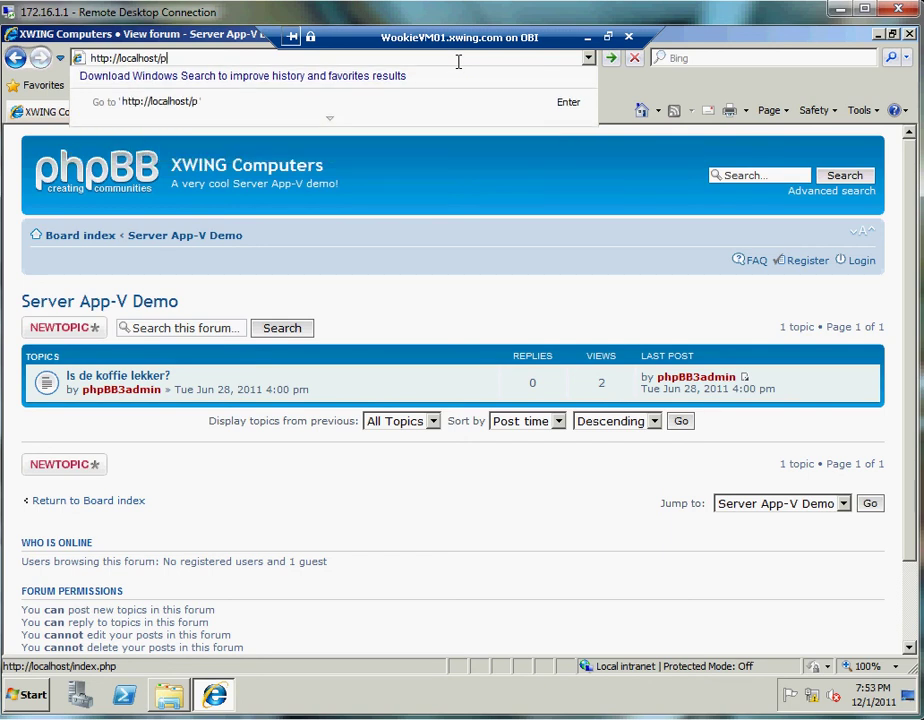
pyautogui.write('hpmyadmin')
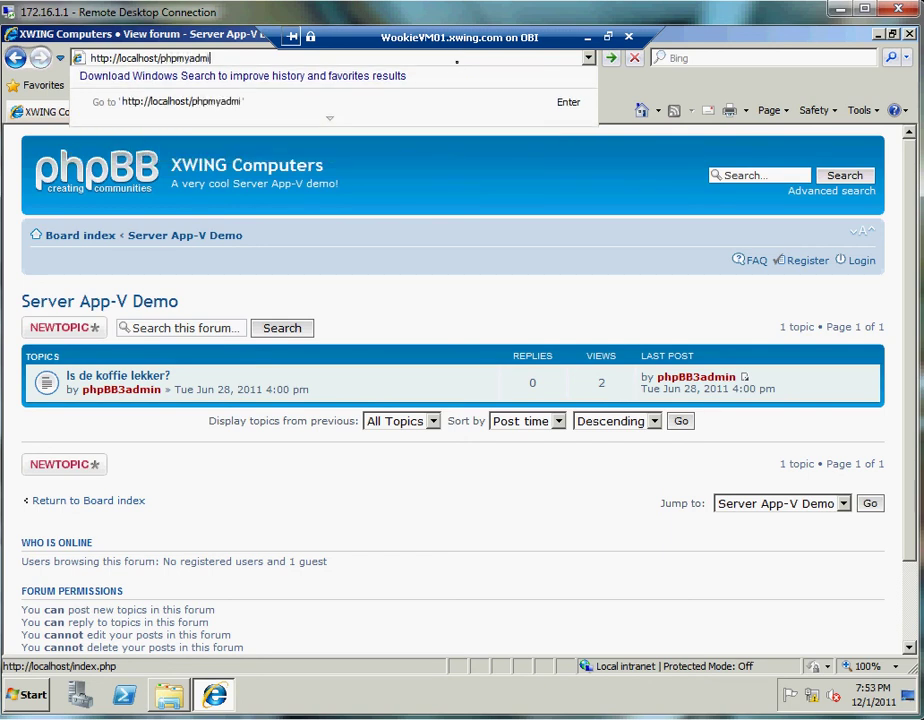
pyautogui.press('Return')
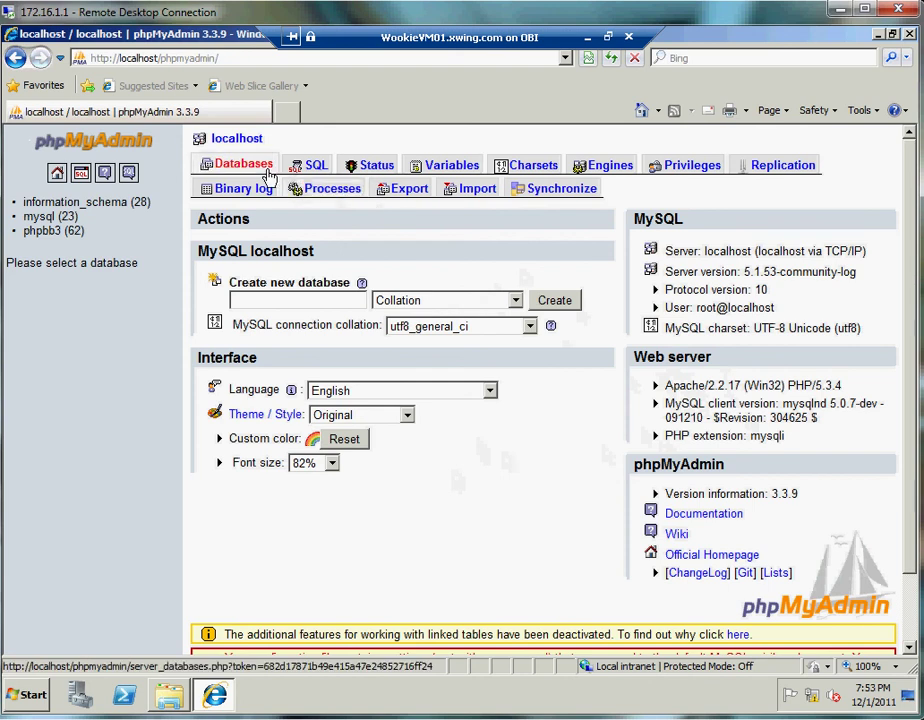
pyautogui.click(231, 163)
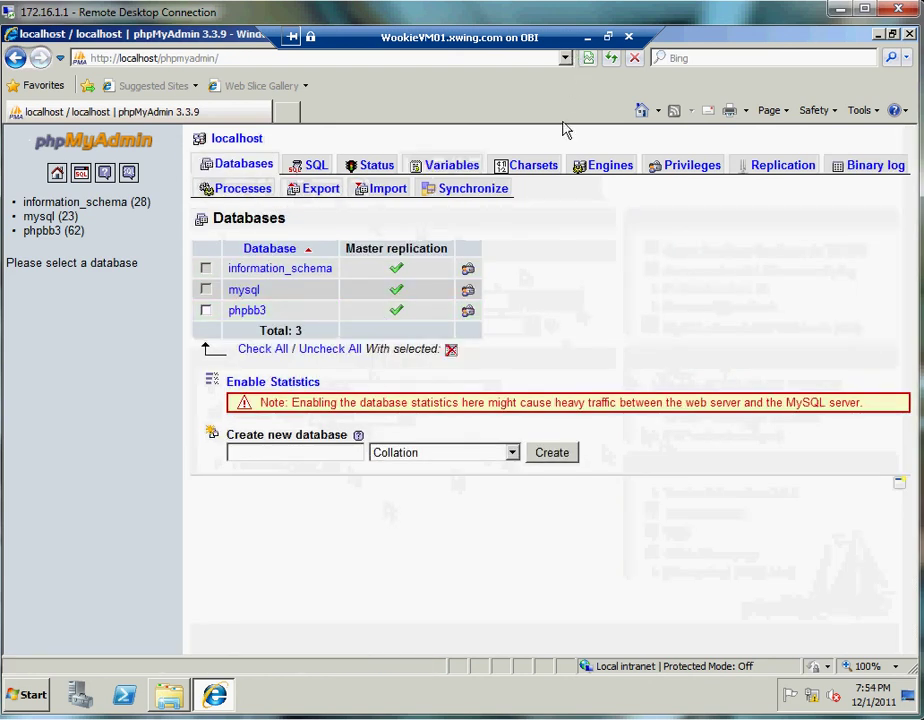
pyautogui.click(587, 40)
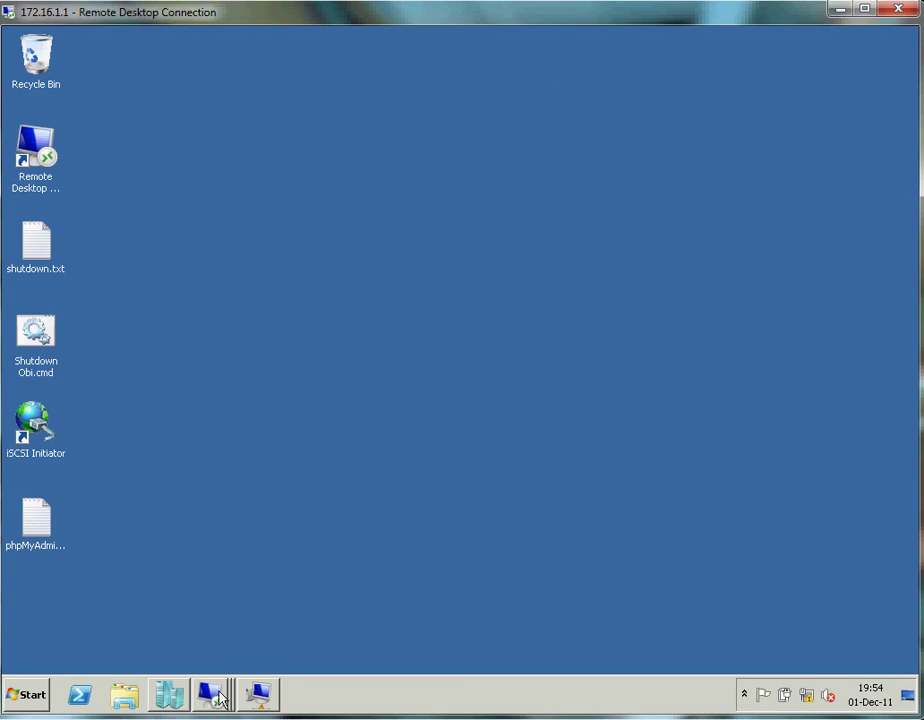
# - In the SM12 session, open the Wookie Service diagram and show the W2K8R2Master Machine Tier 1 actions
pyautogui.moveTo(220, 697)
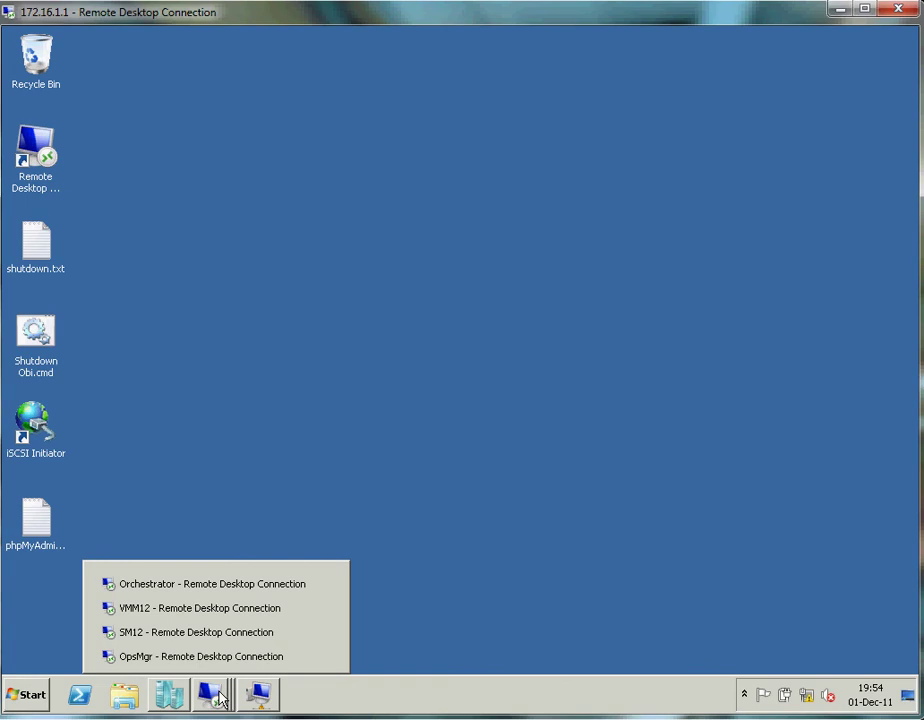
pyautogui.click(187, 636)
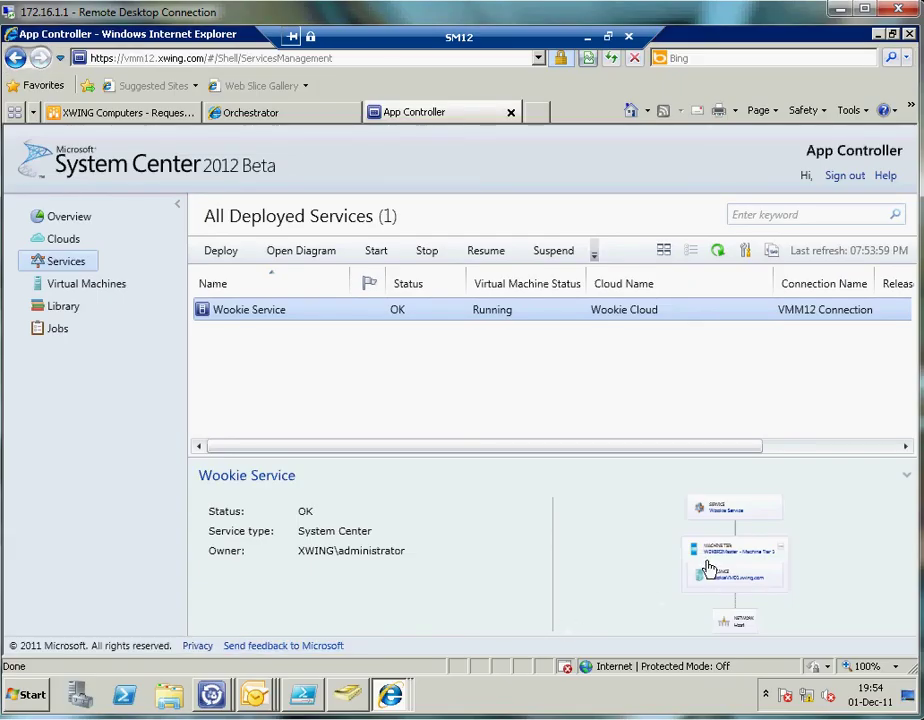
pyautogui.click(708, 567)
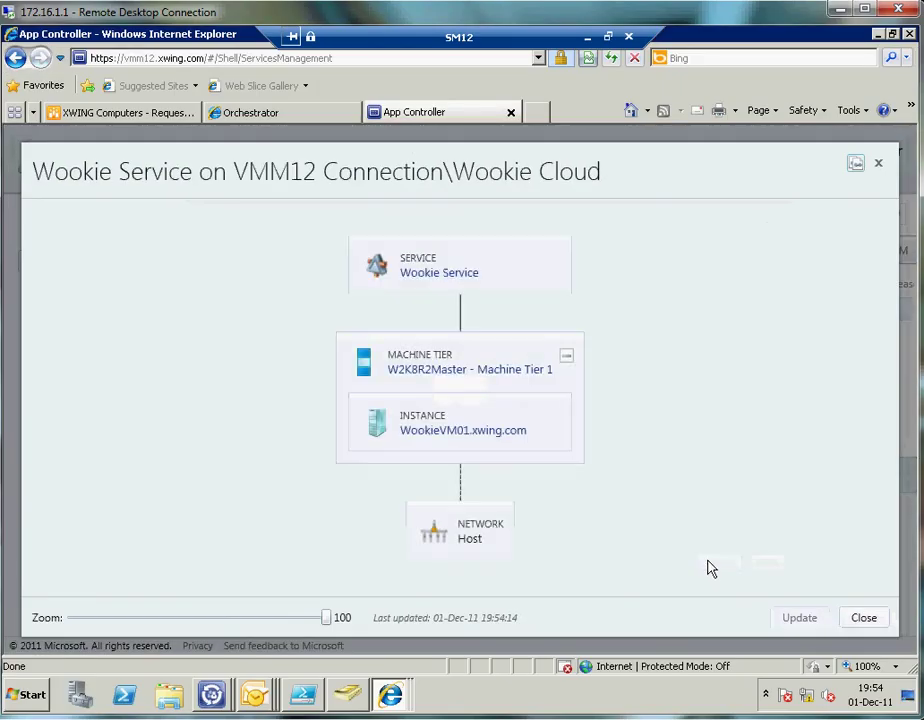
pyautogui.rightClick(432, 368)
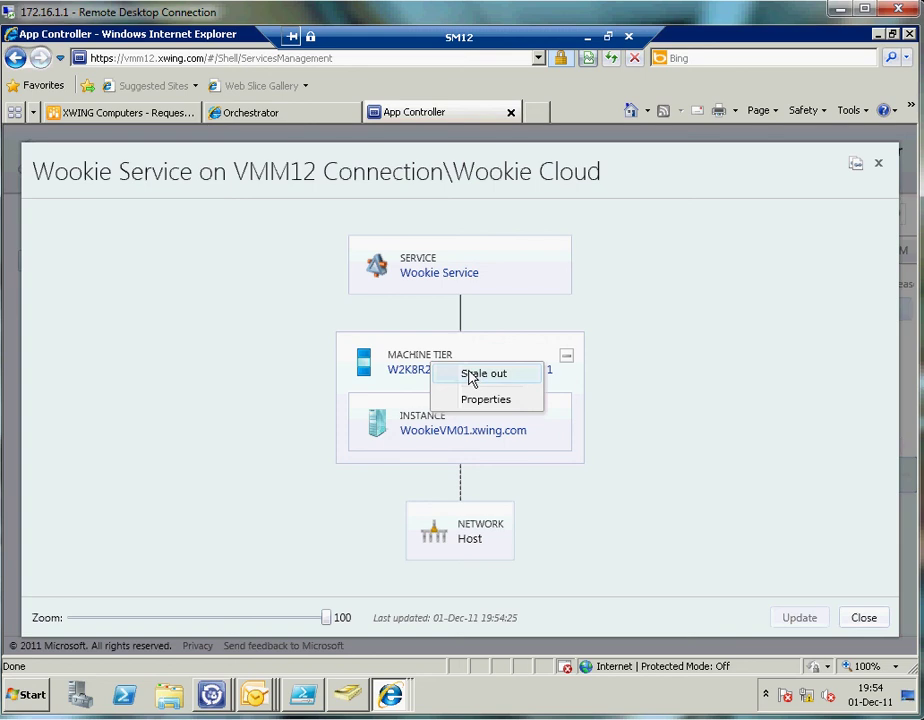
# - Scale out Machine Tier 1, confirm adding an instance, then close the diagram after it fails
pyautogui.click(470, 377)
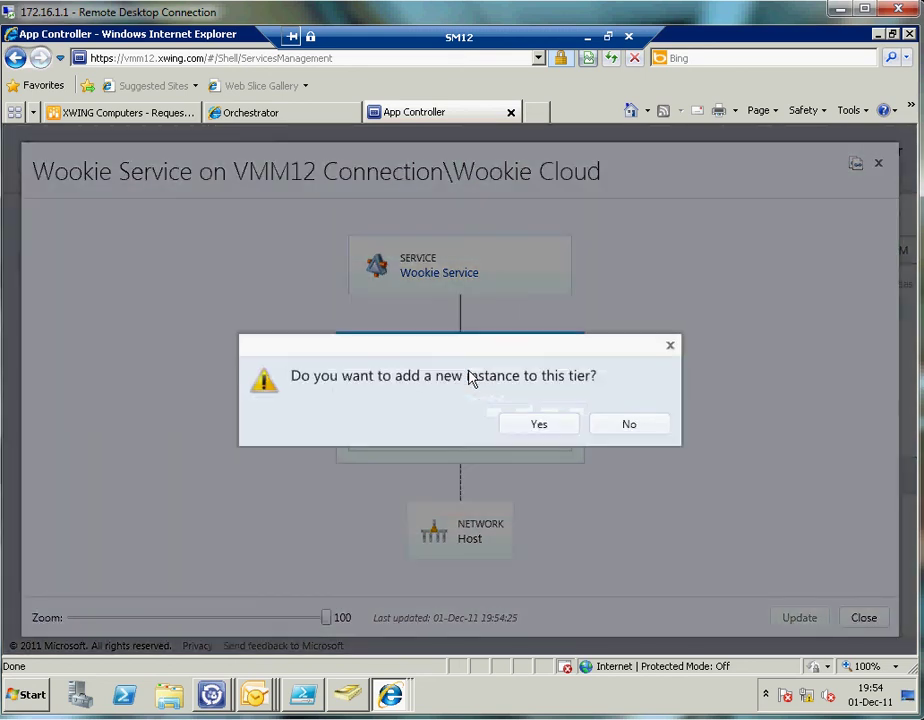
pyautogui.click(519, 426)
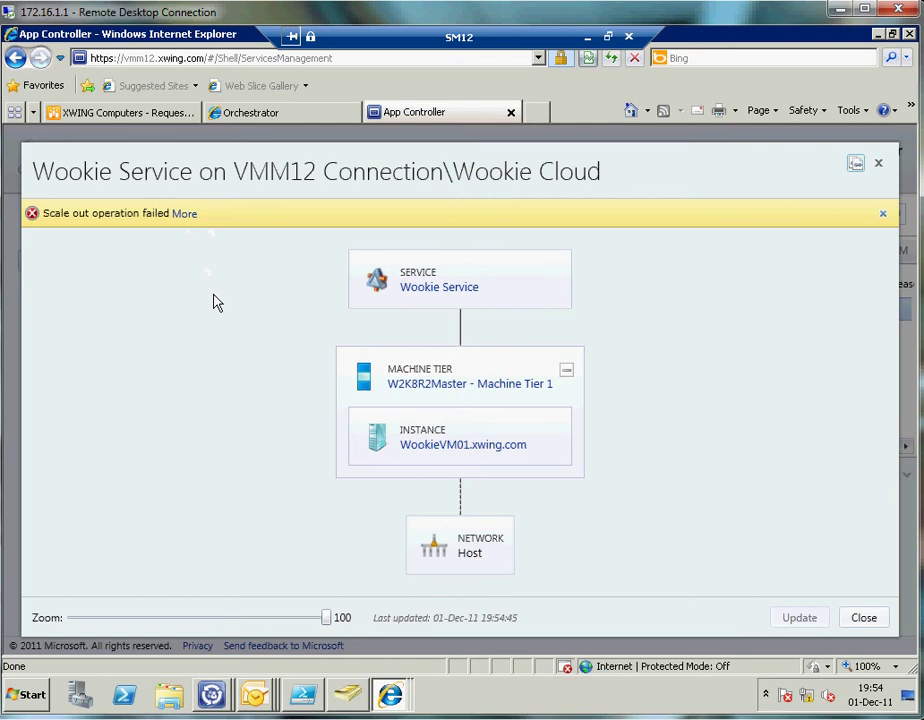
pyautogui.click(878, 168)
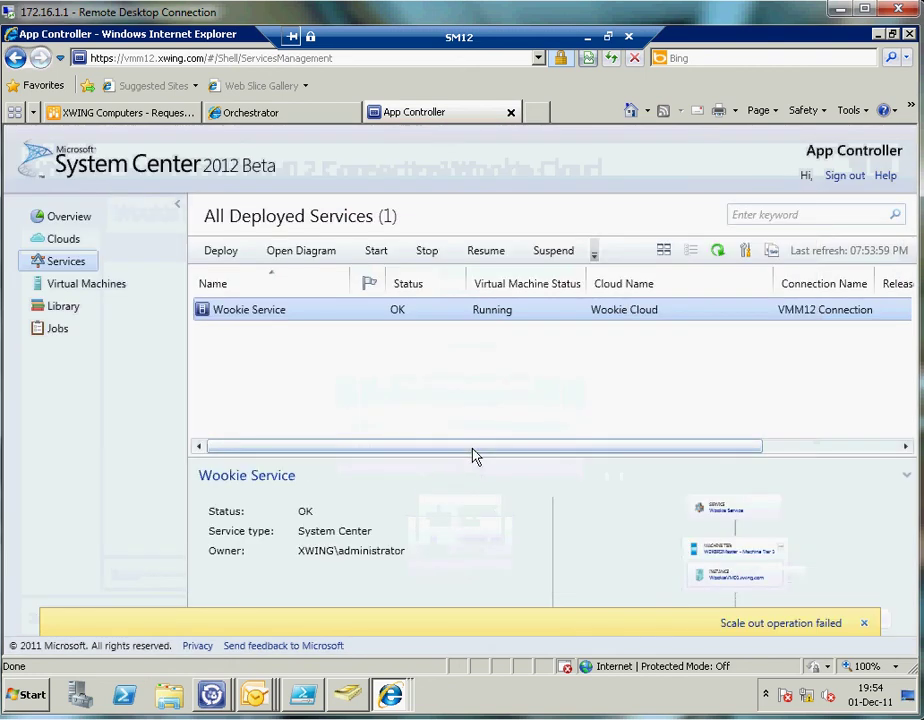